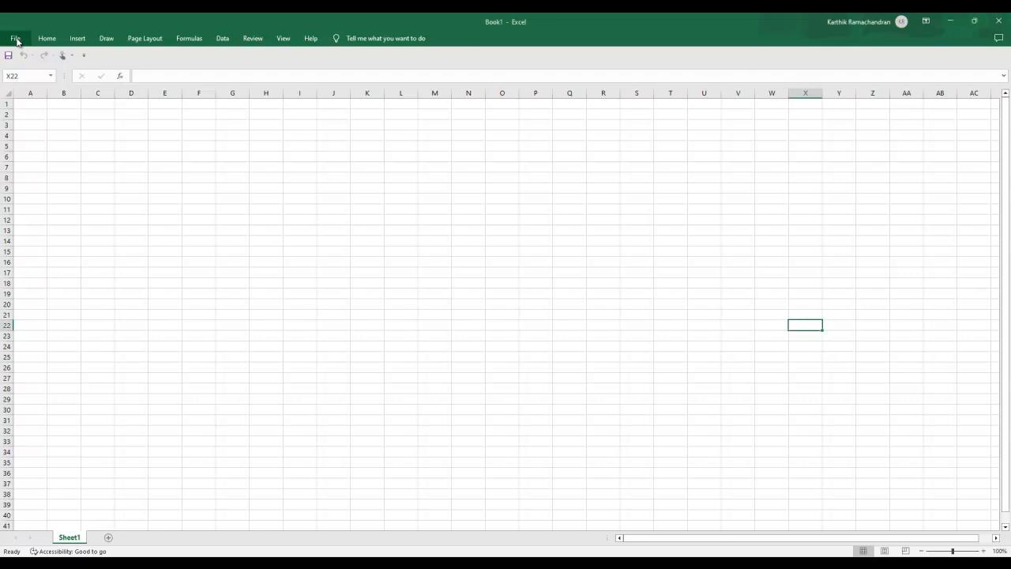
Open the file sec_bhavdata_full_19052023 from the Downloads folder.
{"action": "left_click", "coordinate": [16, 41]}
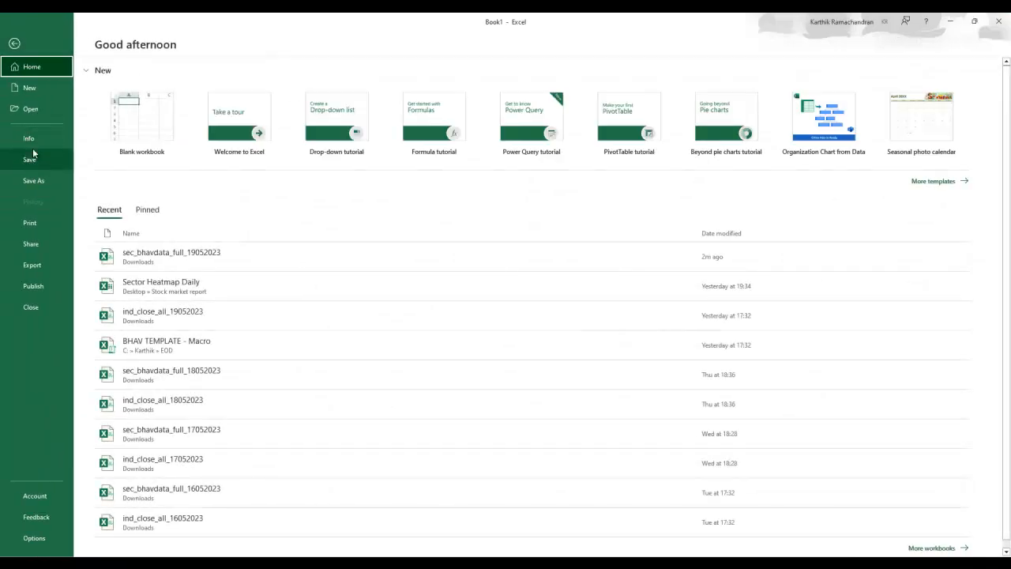
{"action": "left_click", "coordinate": [33, 111]}
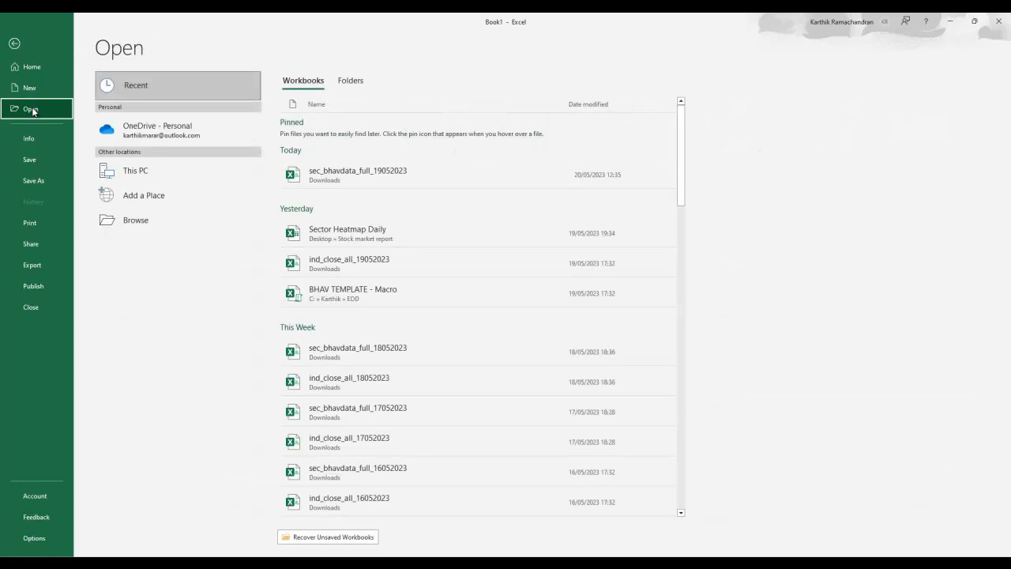
{"action": "left_click", "coordinate": [174, 169]}
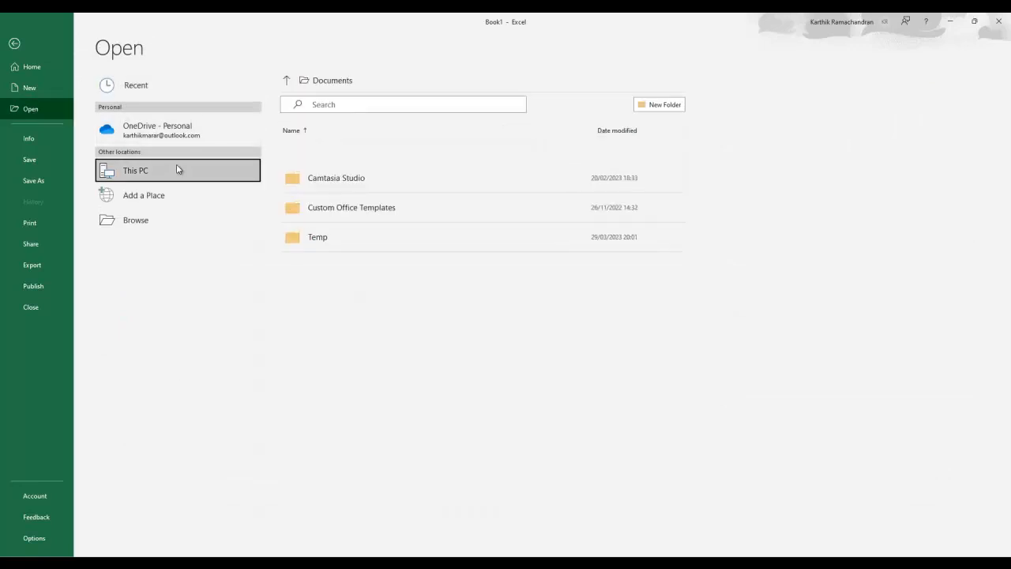
{"action": "left_click", "coordinate": [176, 169]}
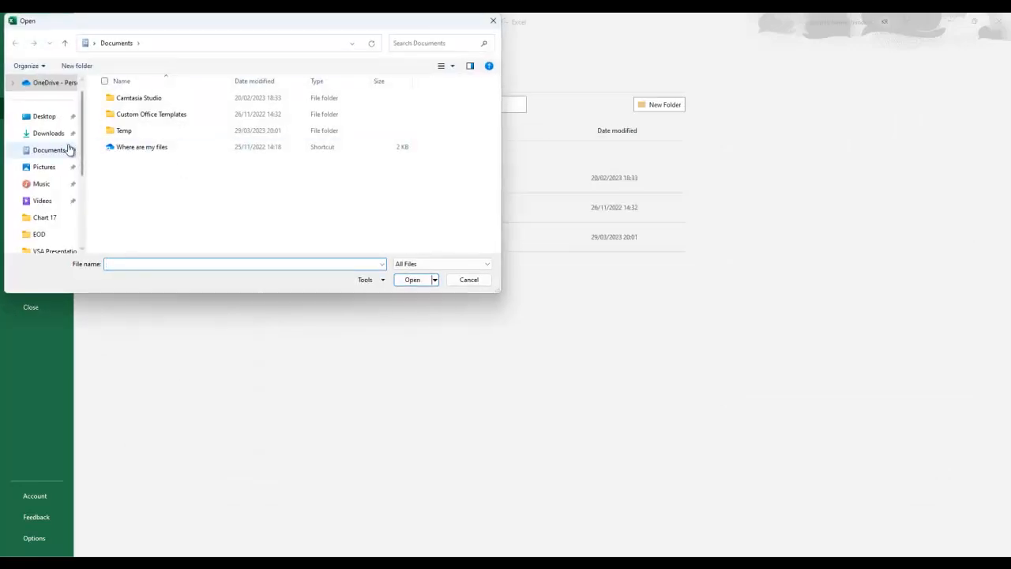
{"action": "left_click", "coordinate": [42, 134]}
{"action": "left_click", "coordinate": [168, 133]}
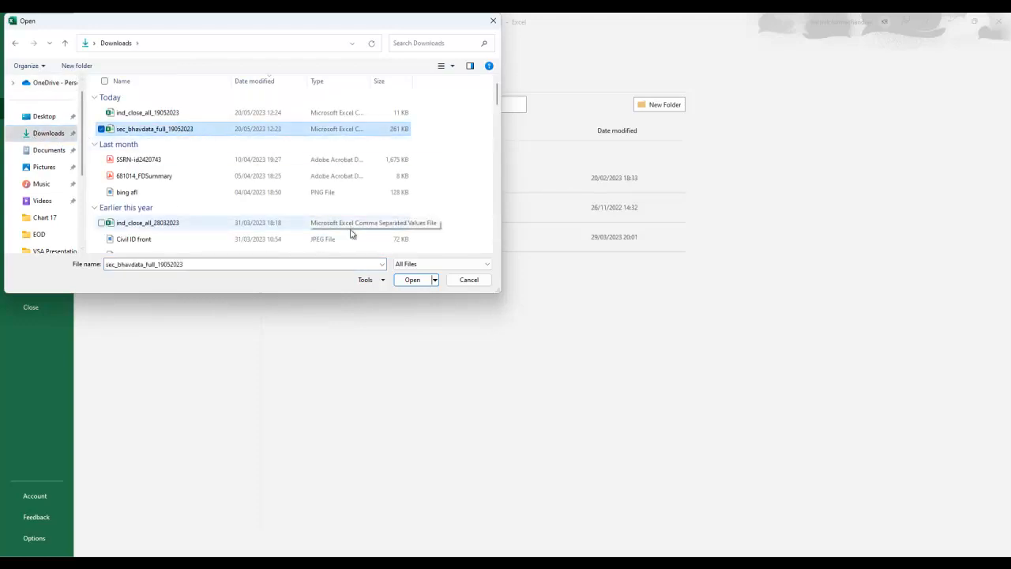
{"action": "left_click", "coordinate": [410, 280]}
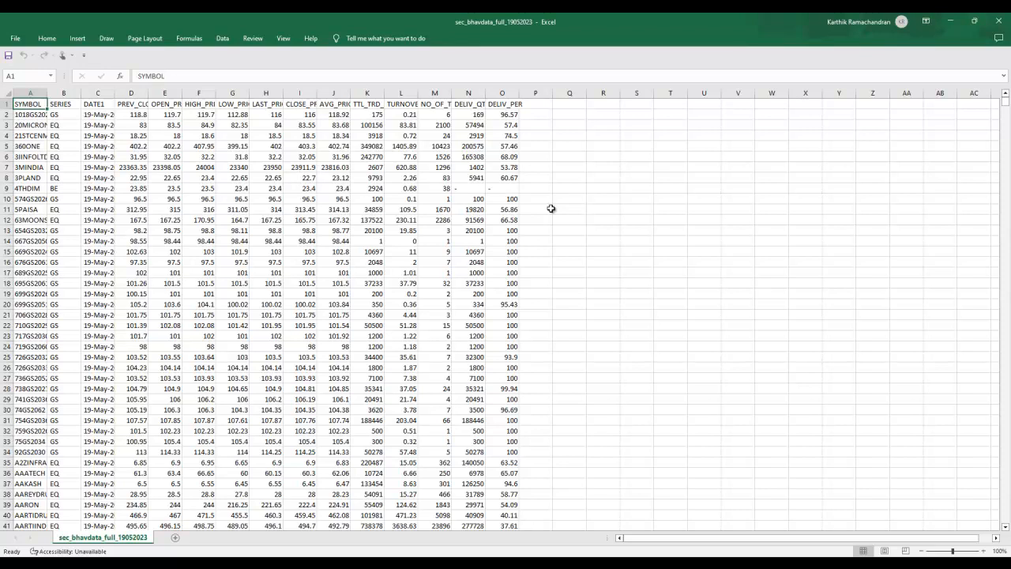
Start recording a macro named Bhavcpy with shortcut letter z, stored in the Personal Macro Workbook.
{"action": "left_click", "coordinate": [281, 39]}
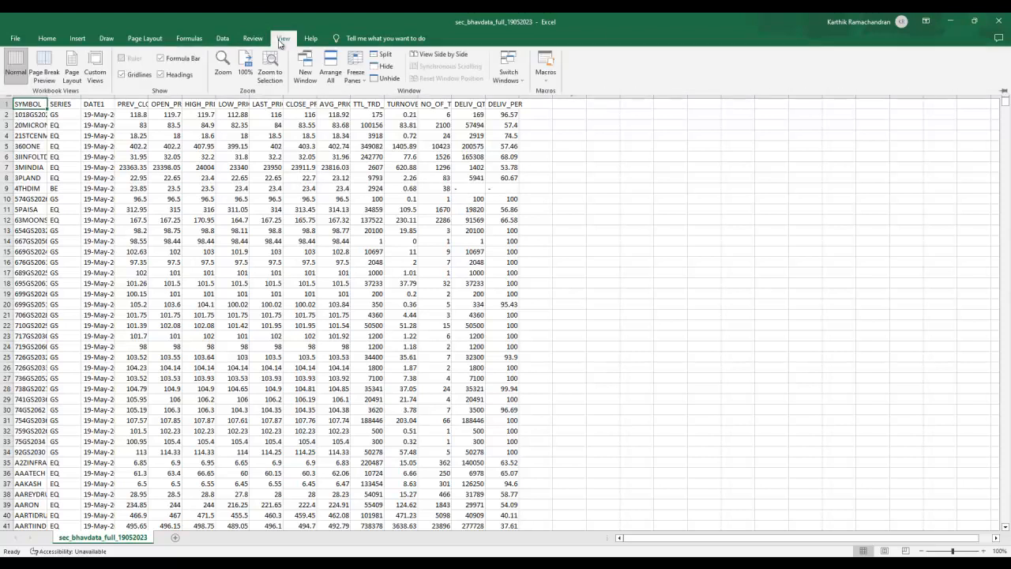
{"action": "left_click", "coordinate": [552, 82]}
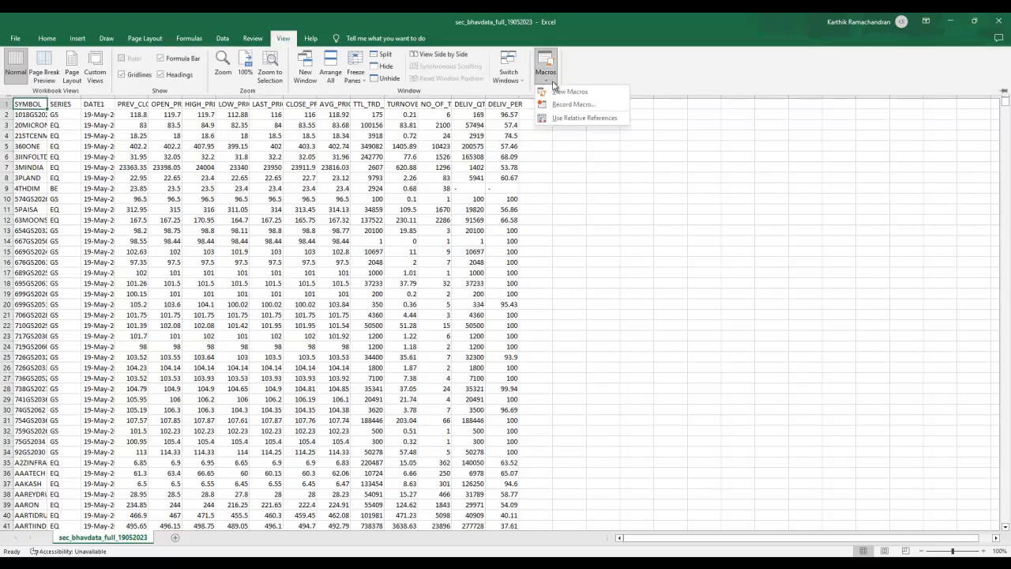
{"action": "left_click", "coordinate": [594, 106]}
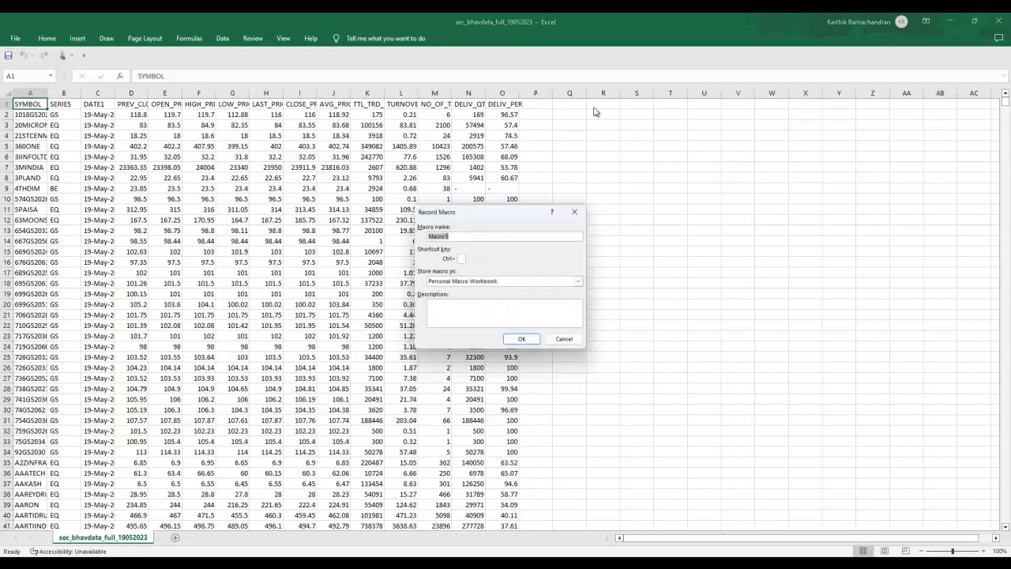
{"action": "left_click", "coordinate": [450, 235]}
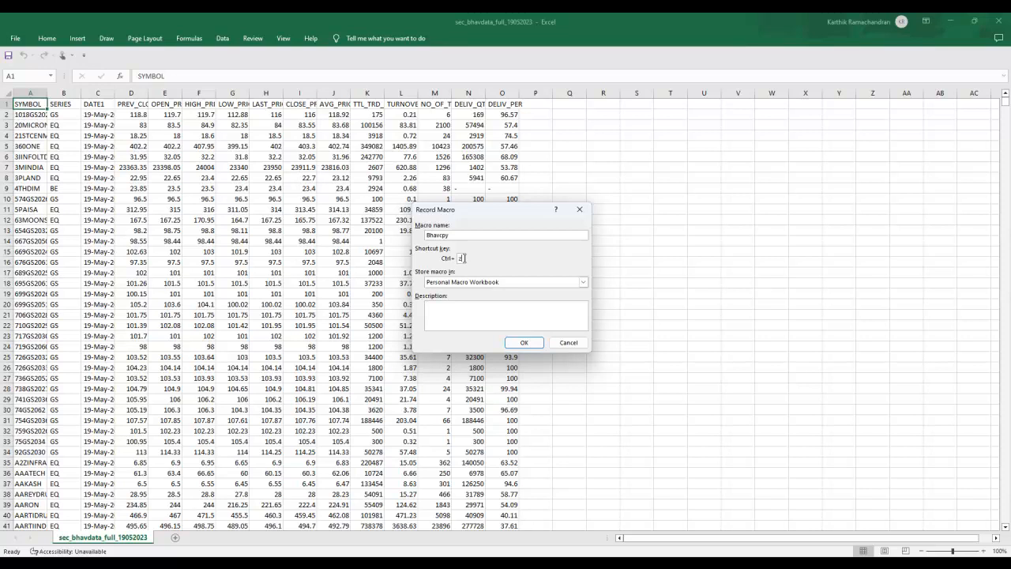
{"action": "left_click", "coordinate": [584, 283]}
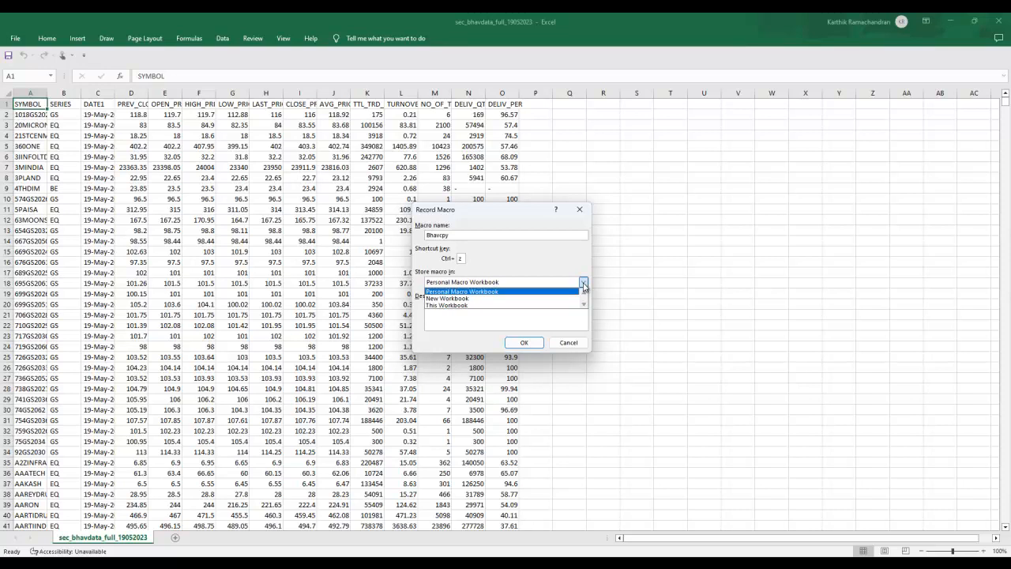
{"action": "left_click", "coordinate": [519, 290]}
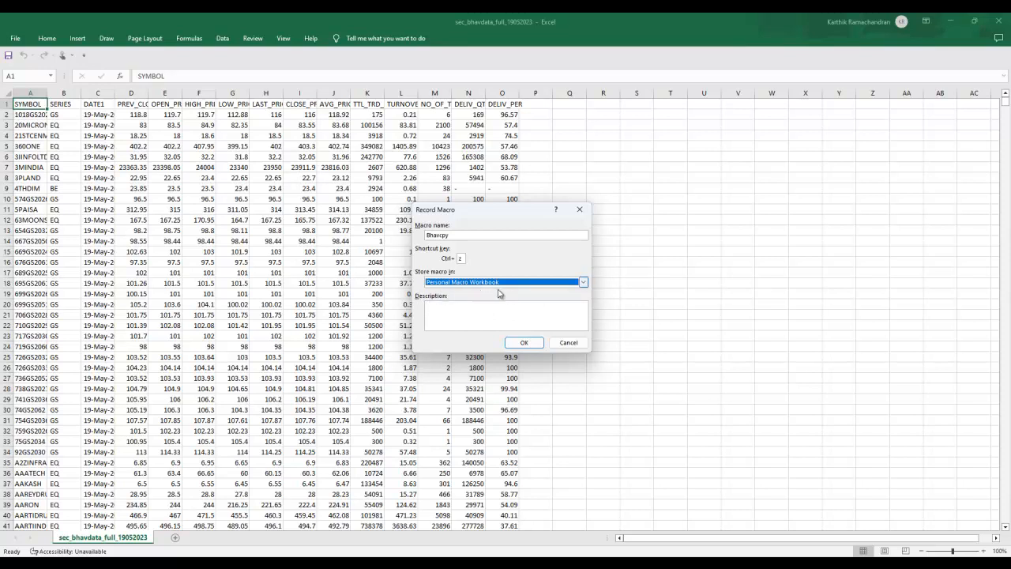
{"action": "left_click", "coordinate": [521, 344]}
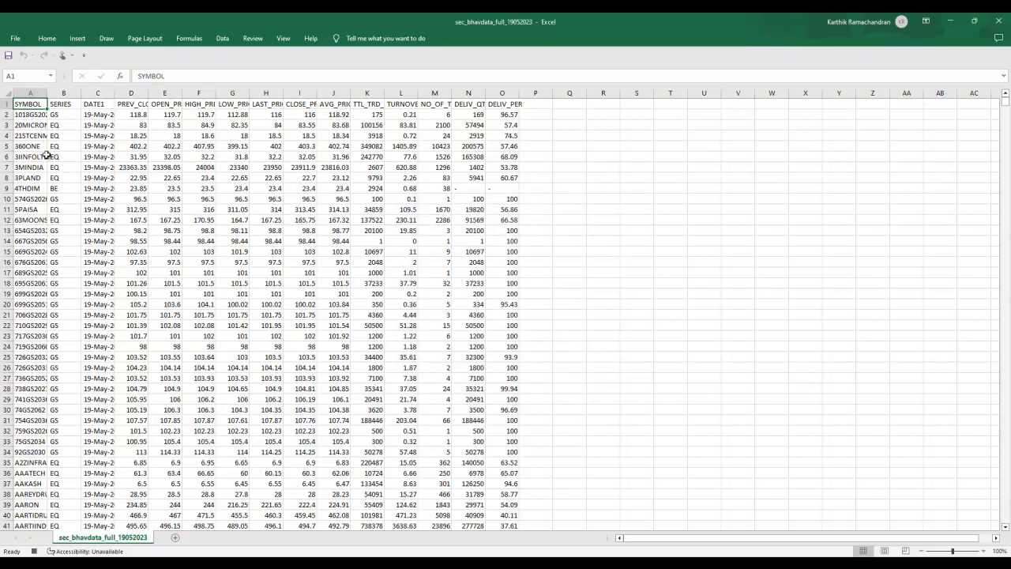
Expand the formula bar and add filters to the header row, row 1.
{"action": "left_click", "coordinate": [5, 103]}
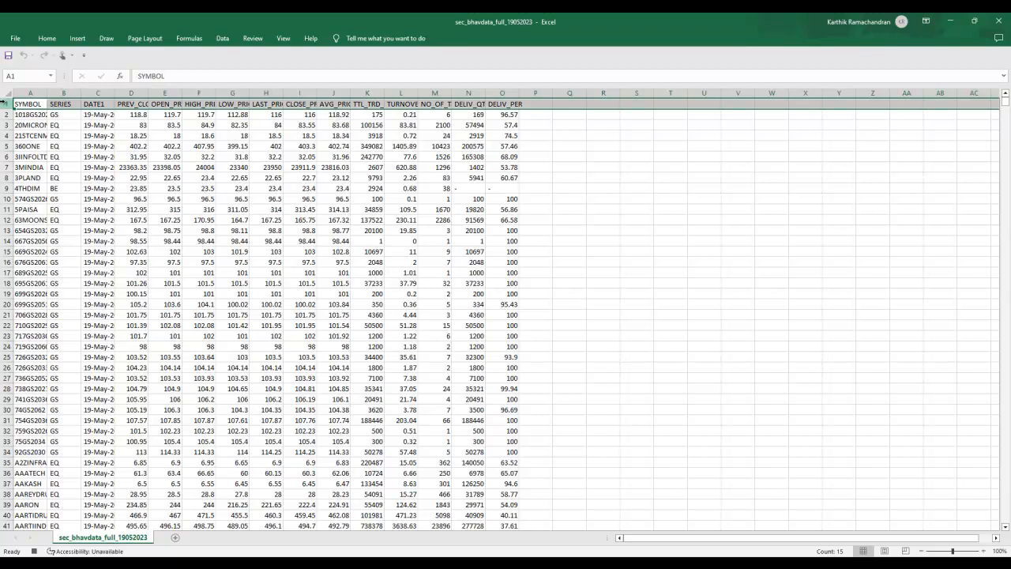
{"action": "left_click", "coordinate": [64, 131]}
{"action": "left_click", "coordinate": [63, 187]}
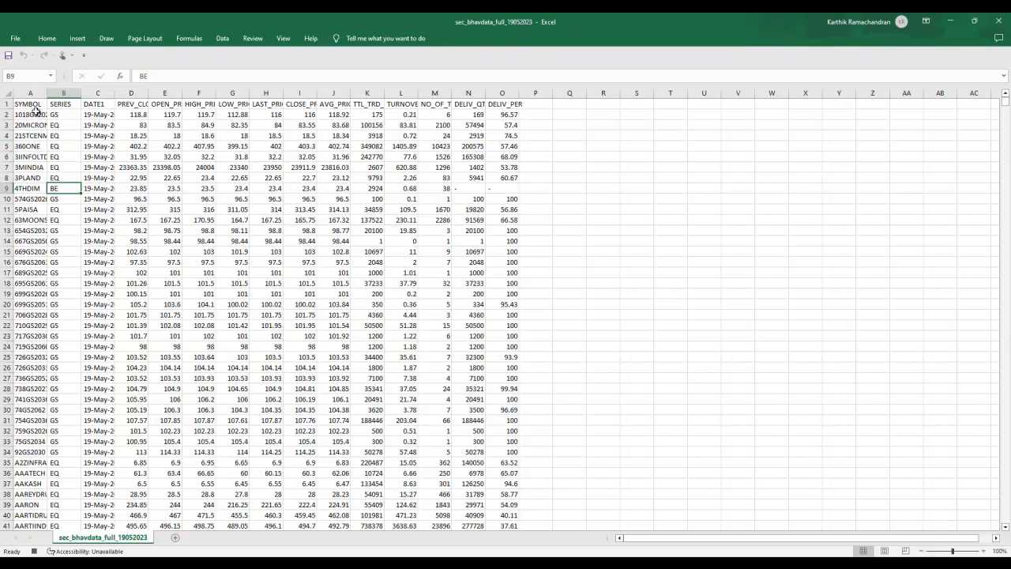
{"action": "left_click", "coordinate": [5, 103]}
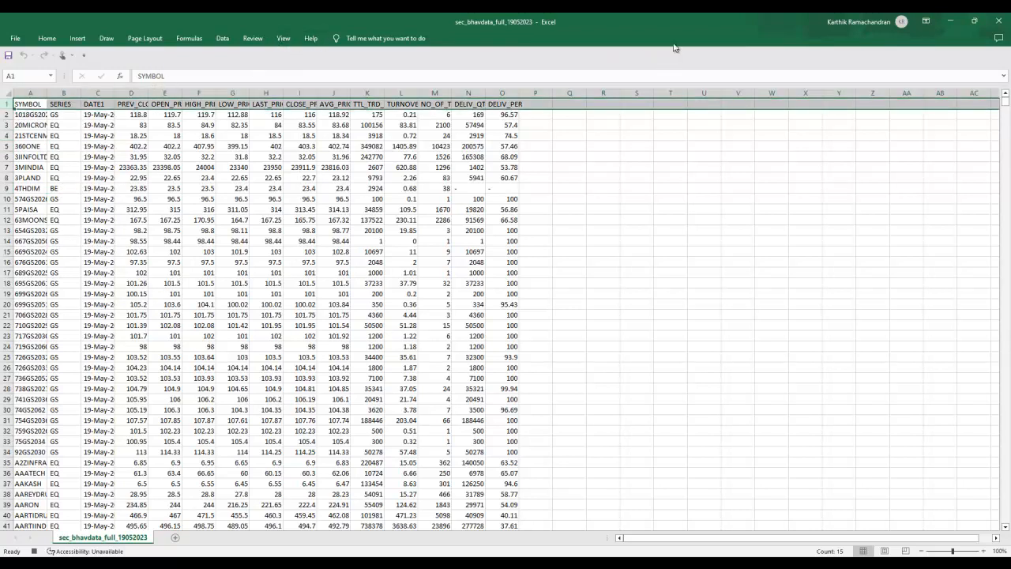
{"action": "left_click", "coordinate": [1004, 76]}
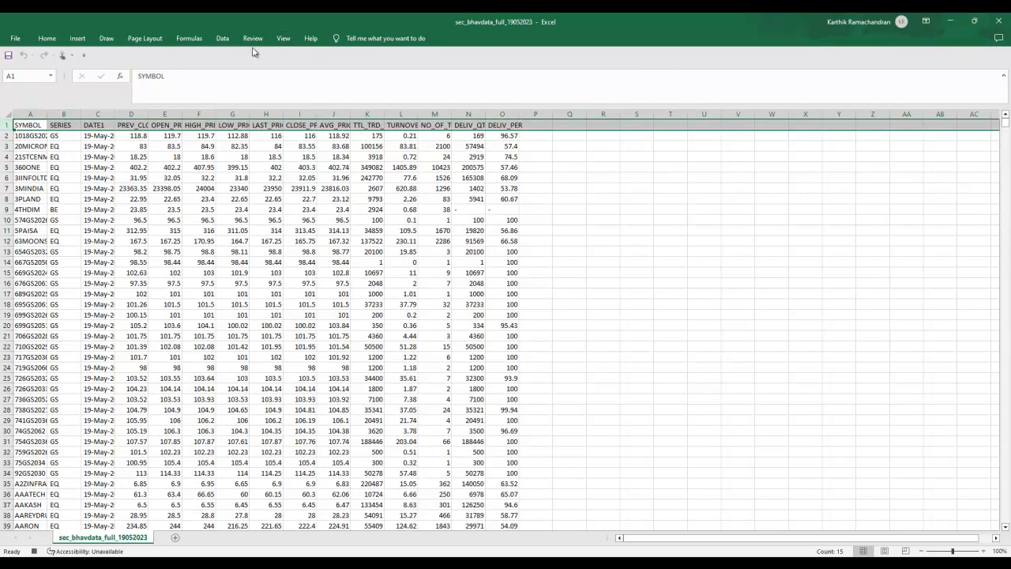
{"action": "left_click", "coordinate": [222, 44]}
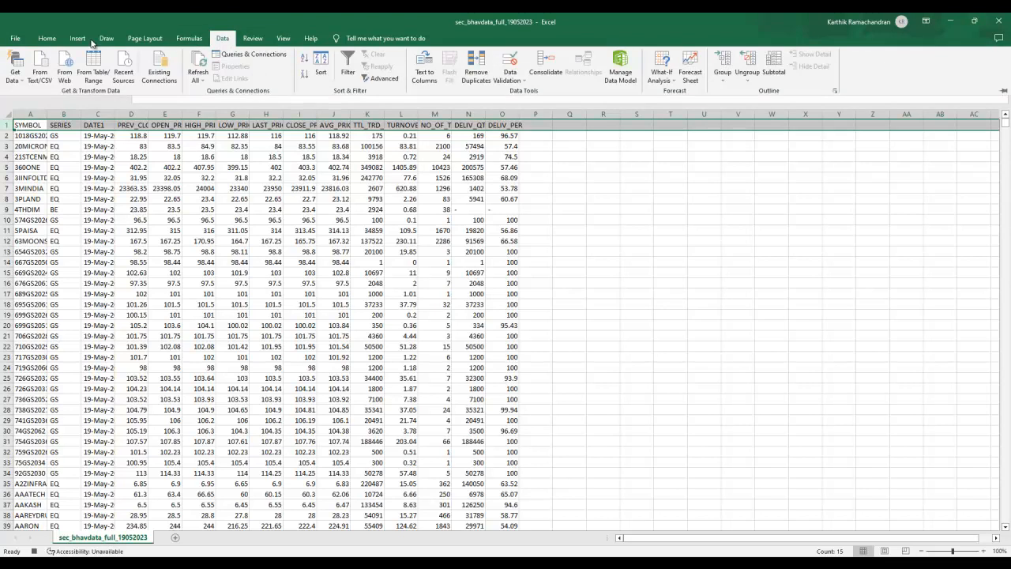
{"action": "left_click", "coordinate": [48, 41]}
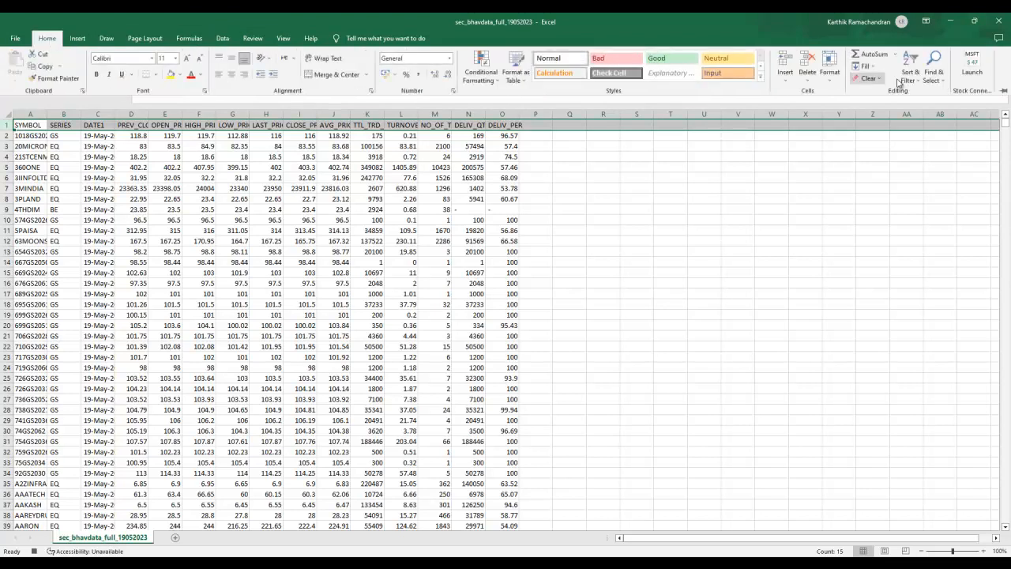
{"action": "left_click", "coordinate": [941, 83]}
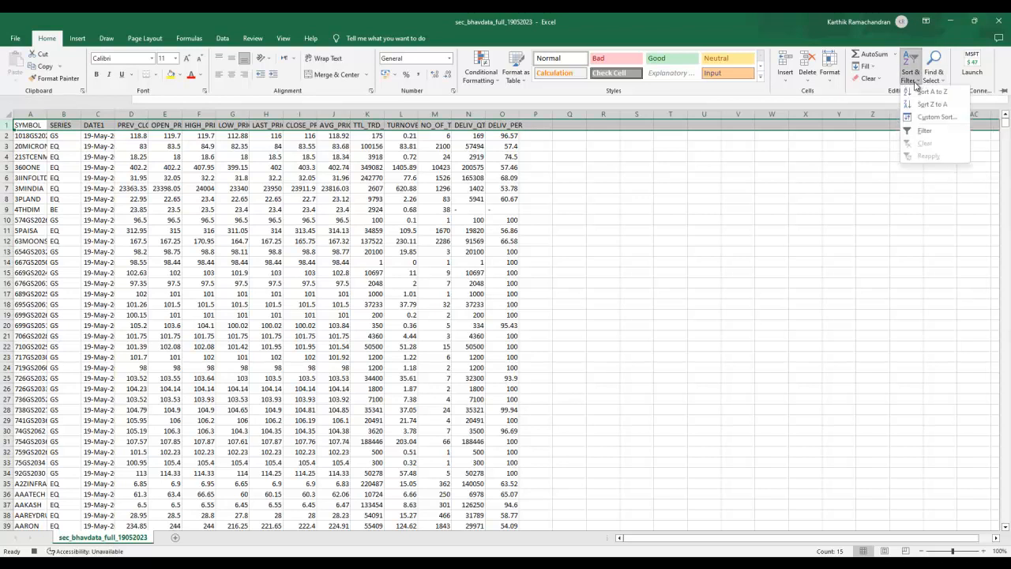
{"action": "left_click", "coordinate": [930, 134]}
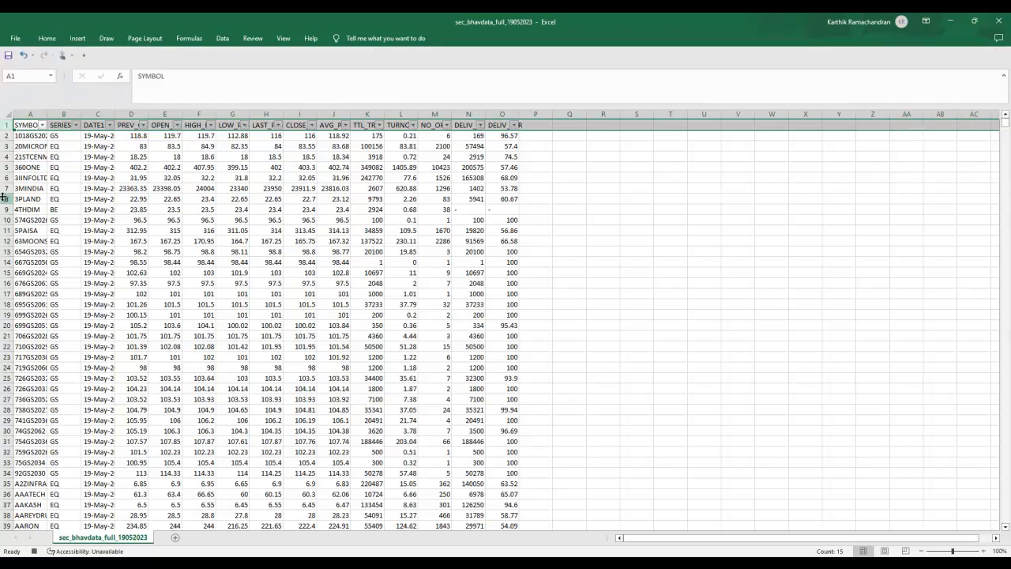
Filter the SERIES column to exclude BE and EQ while keeping every other series selected.
{"action": "left_click", "coordinate": [76, 125]}
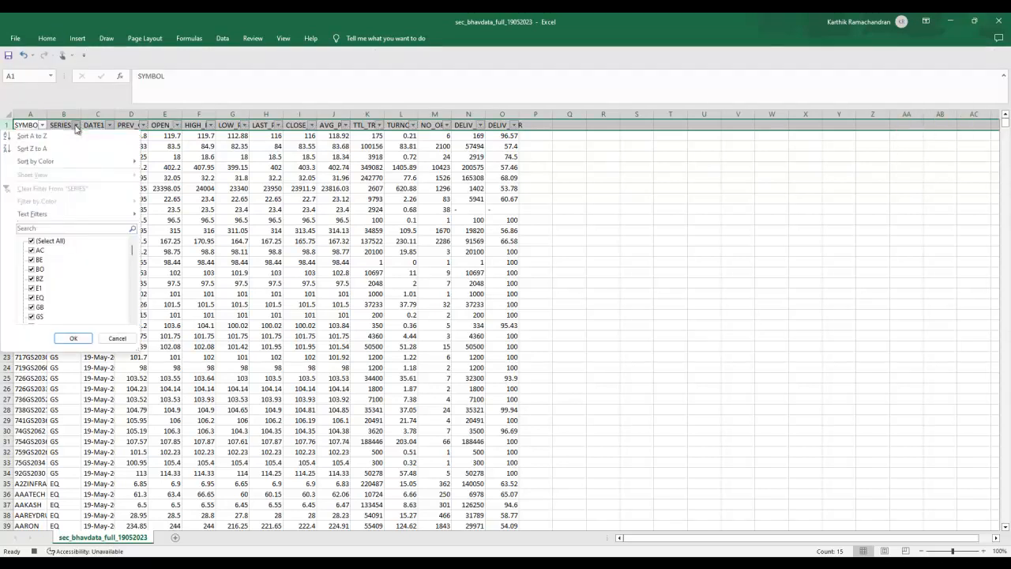
{"action": "left_click", "coordinate": [31, 241]}
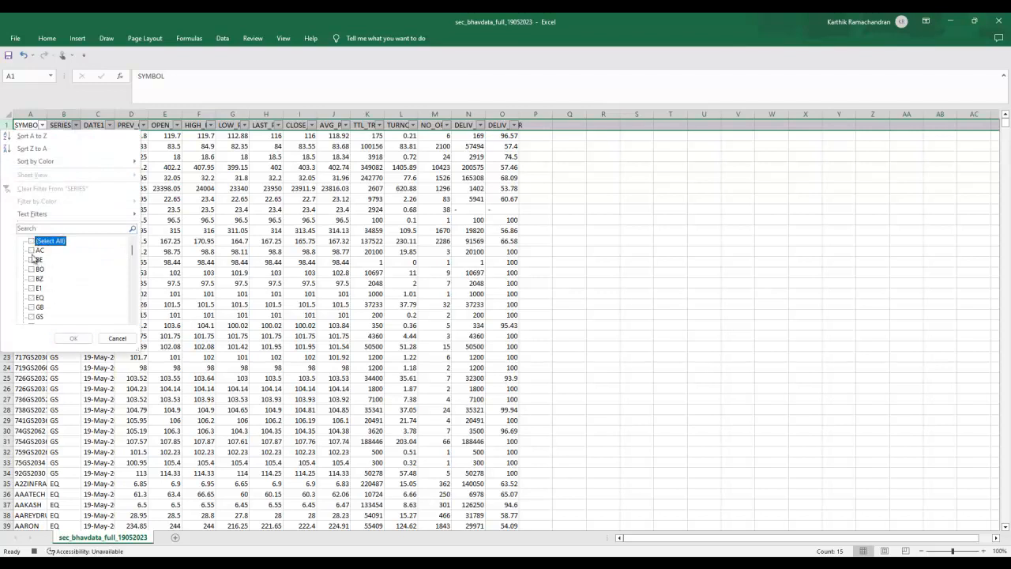
{"action": "left_click", "coordinate": [32, 241]}
{"action": "left_click", "coordinate": [32, 260]}
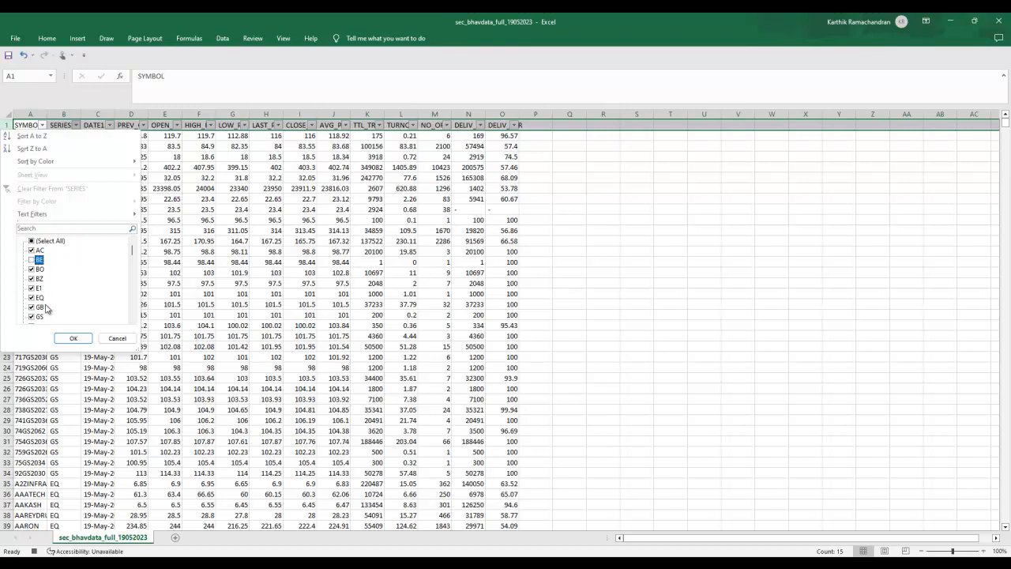
{"action": "left_click", "coordinate": [33, 298]}
{"action": "scroll", "coordinate": [98, 294], "scroll_direction": "down", "scroll_amount": 10}
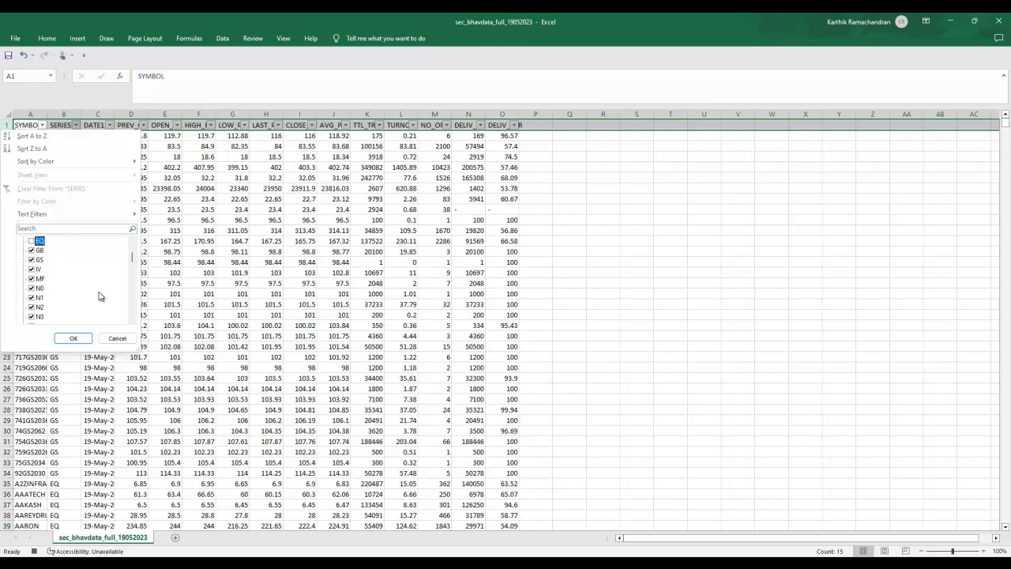
{"action": "scroll", "coordinate": [95, 318], "scroll_direction": "down", "scroll_amount": 3}
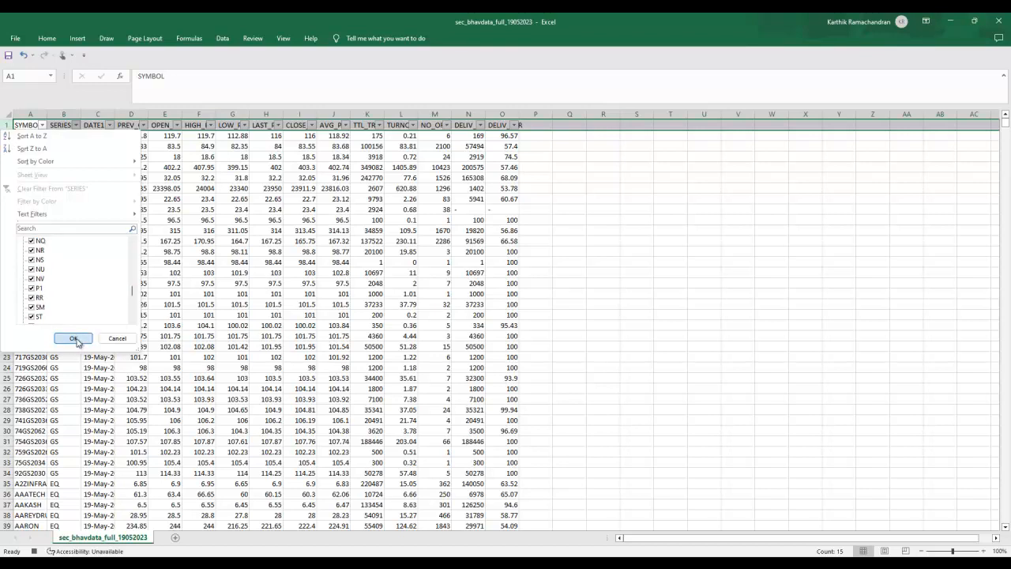
{"action": "left_click", "coordinate": [75, 338]}
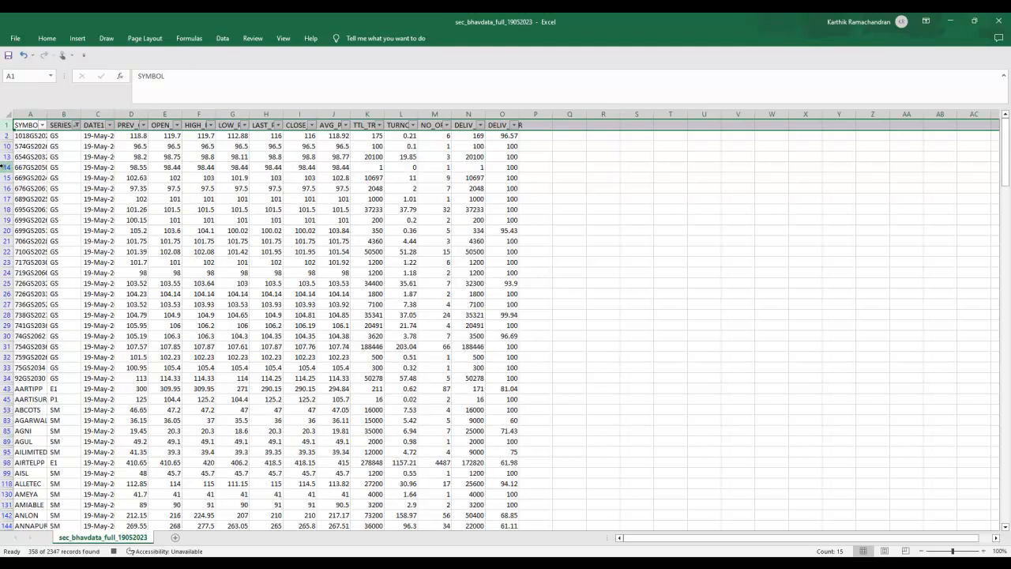
Delete all the filtered data rows below the header, from row 2 to the last visible record.
{"action": "left_click", "coordinate": [5, 136]}
{"action": "left_click_drag", "start_coordinate": [5, 136], "coordinate": [10, 528]}
{"action": "left_click_drag", "start_coordinate": [130, 557], "coordinate": [154, 514]}
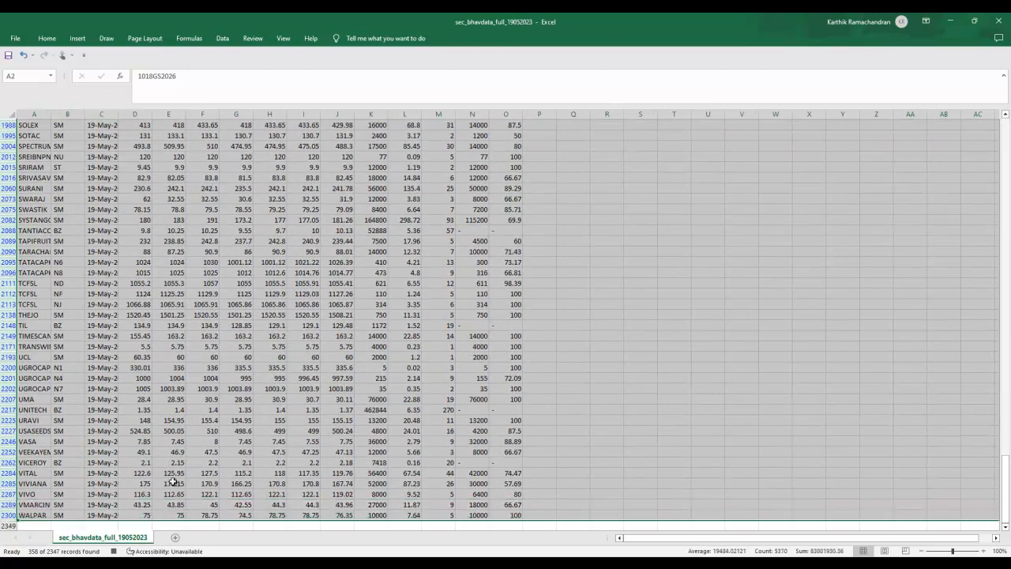
{"action": "right_click", "coordinate": [227, 308]}
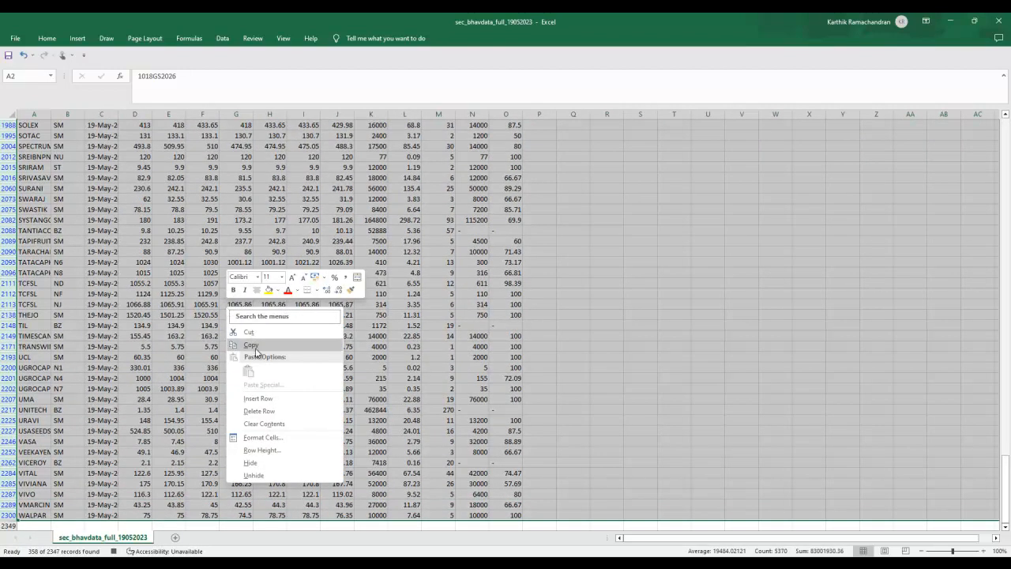
{"action": "left_click", "coordinate": [273, 411]}
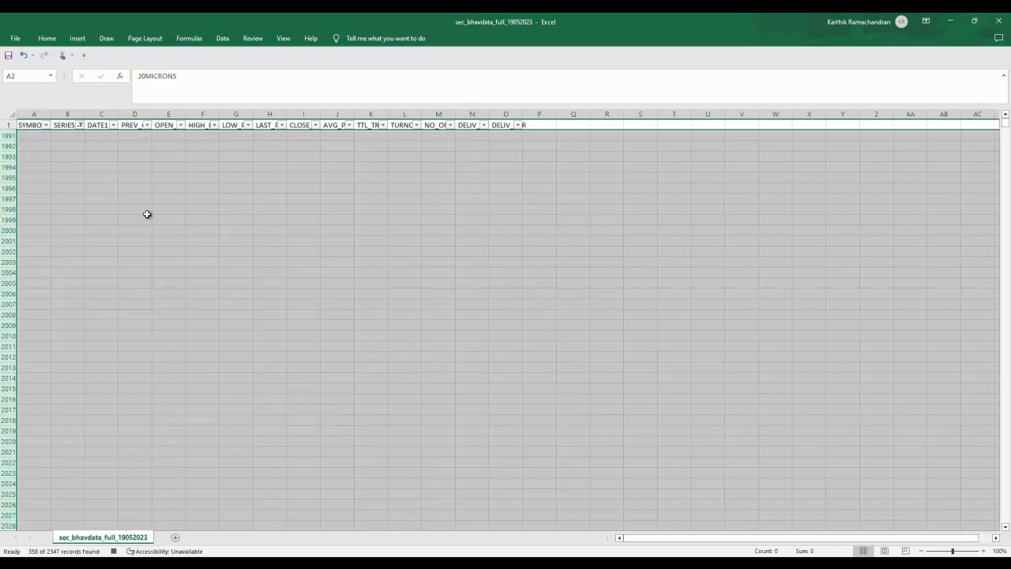
Select all values in the SERIES filter to show the BE and EQ rows, and widen column D slightly.
{"action": "left_click", "coordinate": [80, 126]}
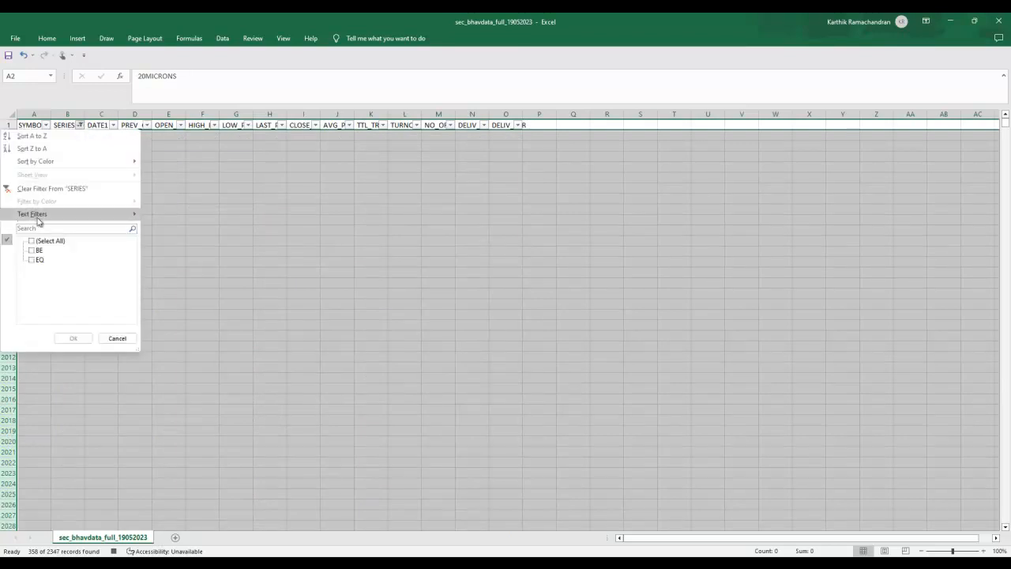
{"action": "left_click", "coordinate": [32, 241]}
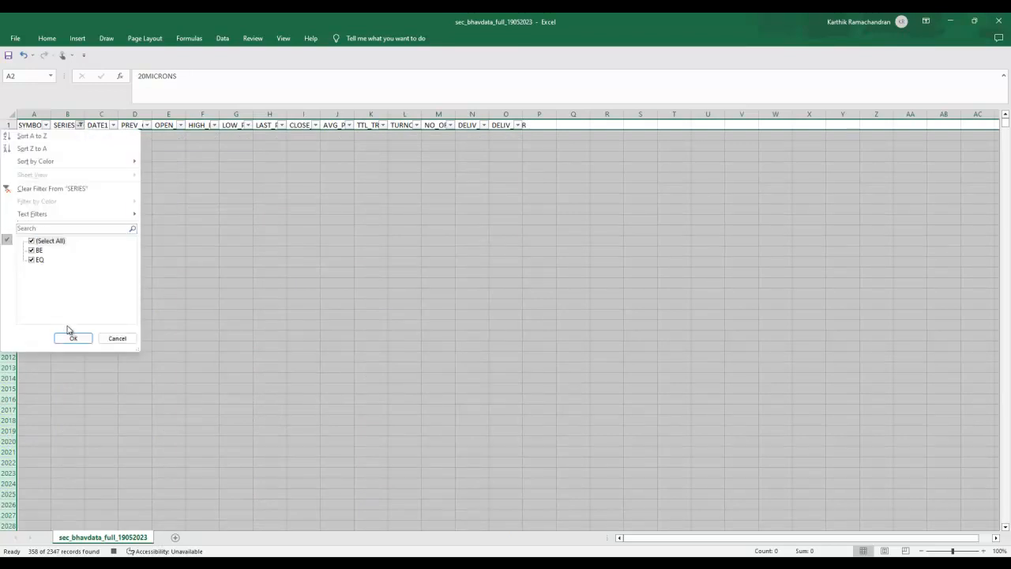
{"action": "left_click", "coordinate": [79, 340]}
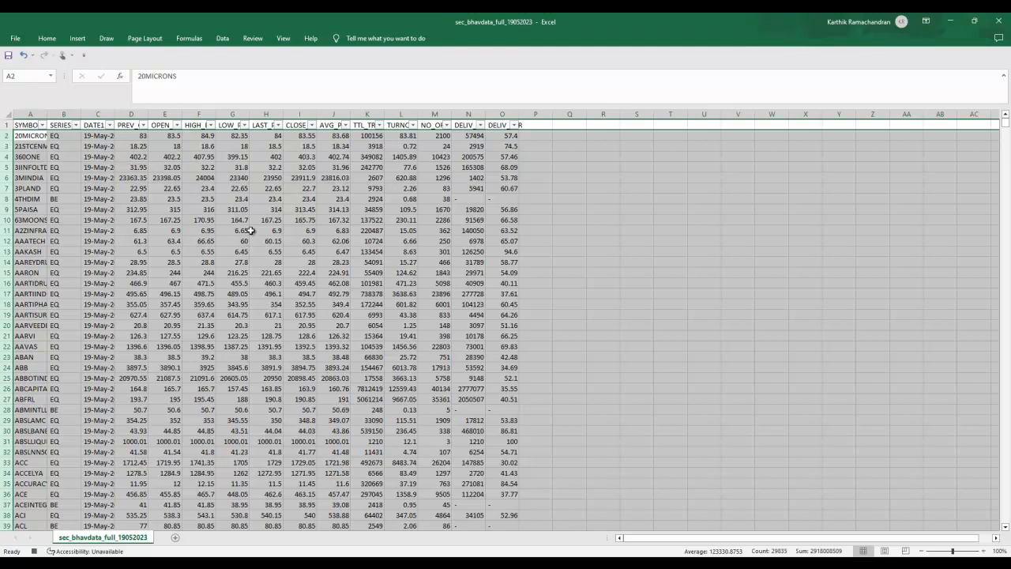
{"action": "left_click", "coordinate": [211, 220]}
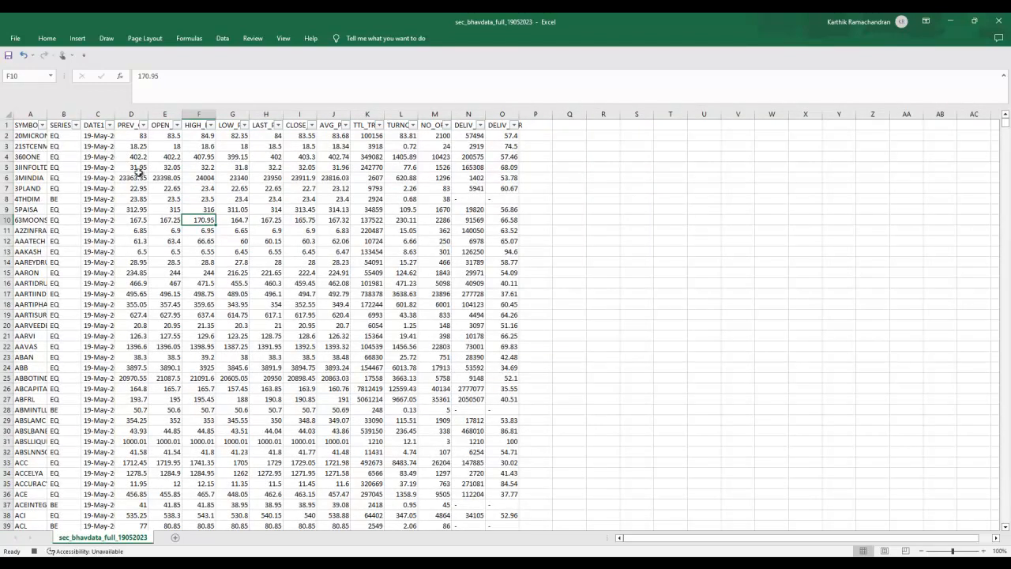
{"action": "left_click_drag", "start_coordinate": [148, 113], "coordinate": [158, 110]}
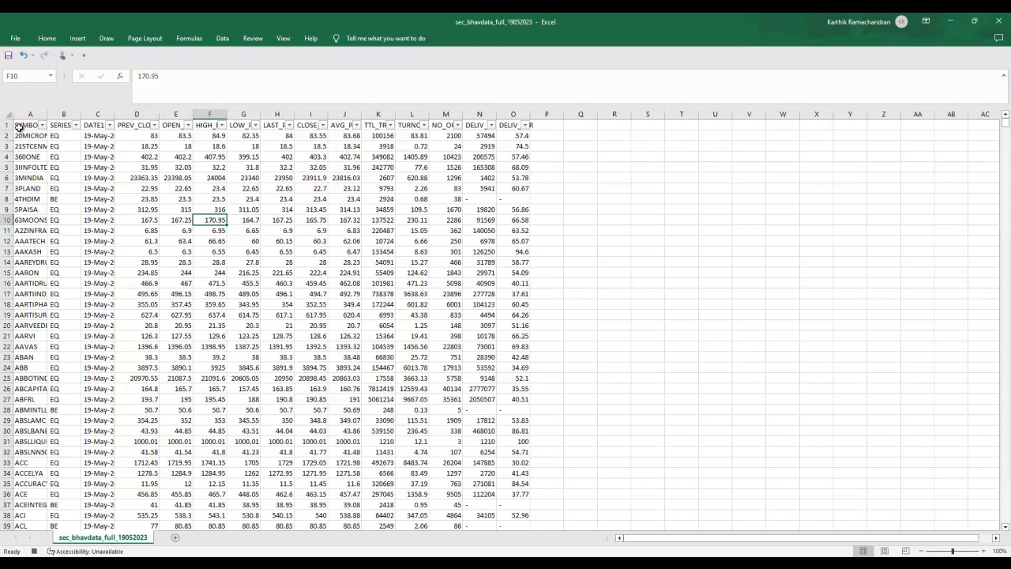
Rename the SYMBOL header in A1 to TICKER and the DATE1 header in C1 to DATE.
{"action": "left_click", "coordinate": [24, 125]}
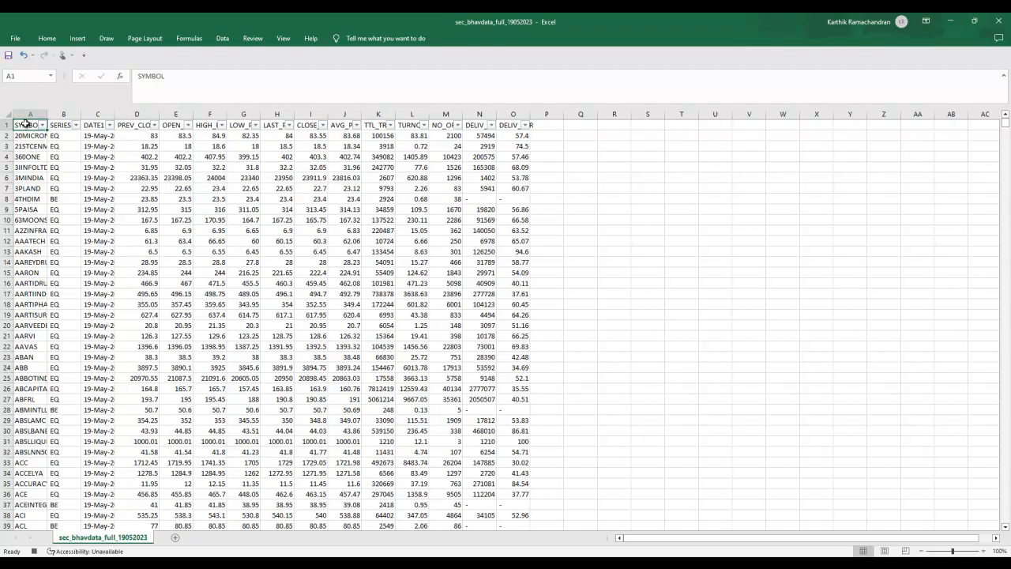
{"action": "type", "text": "TICKER"}
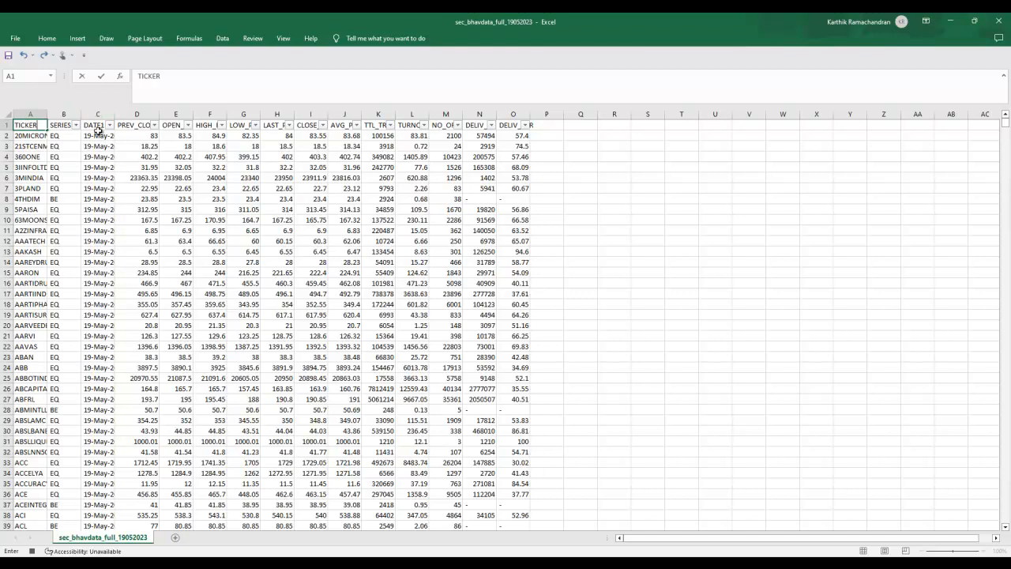
{"action": "left_click", "coordinate": [102, 127]}
{"action": "type", "text": "DATE"}
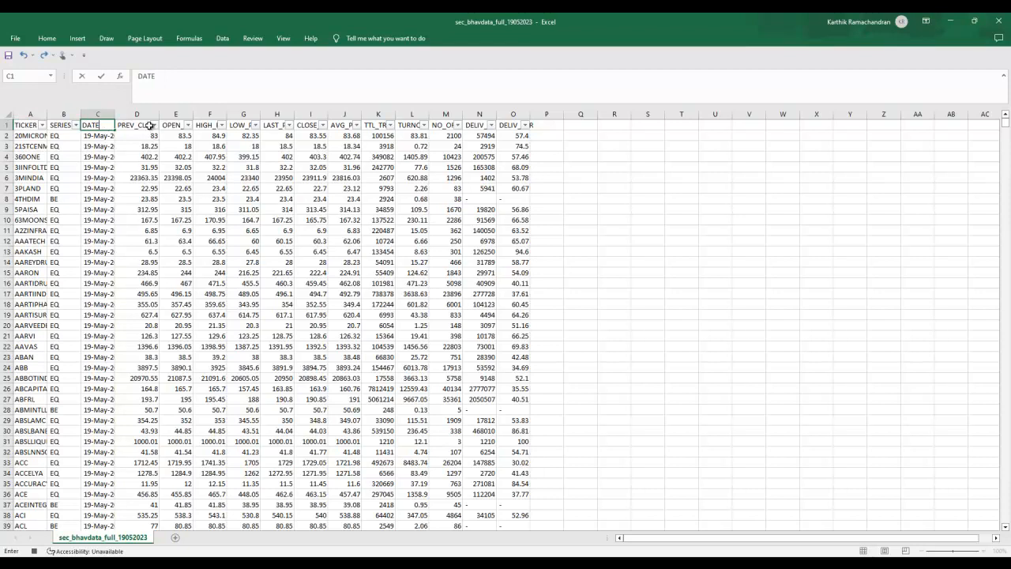
{"action": "left_click", "coordinate": [152, 128]}
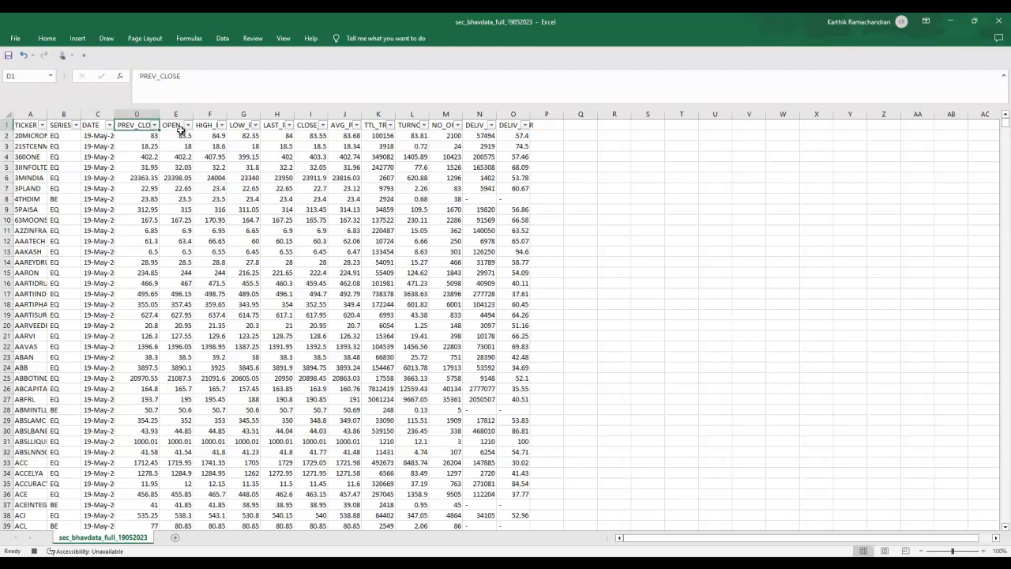
Delete the entire PREV_CLOSE column, column D.
{"action": "left_click", "coordinate": [136, 114]}
{"action": "right_click", "coordinate": [138, 117]}
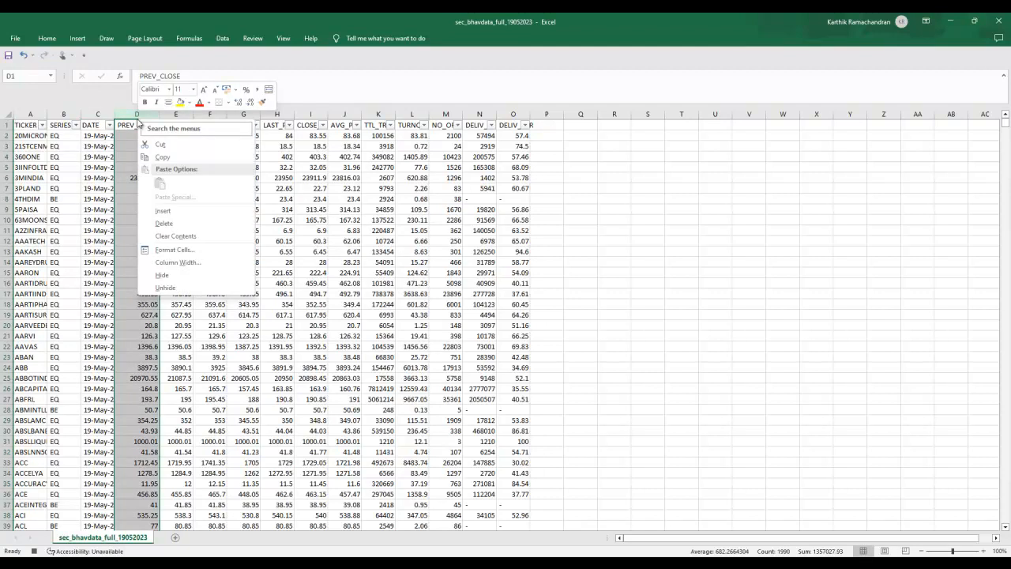
{"action": "left_click", "coordinate": [196, 225]}
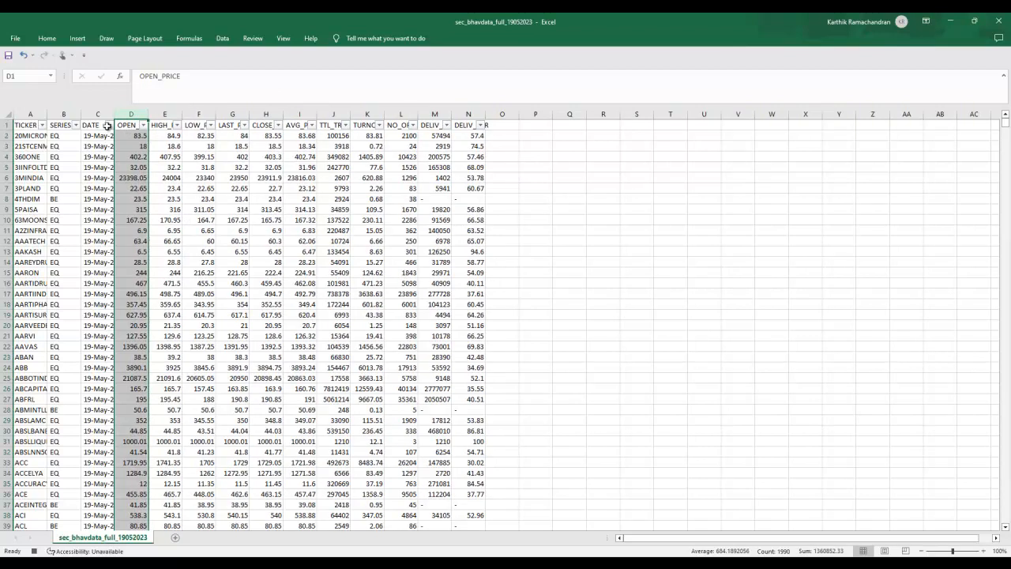
Remove the filters from the header row, row 1.
{"action": "left_click", "coordinate": [6, 124]}
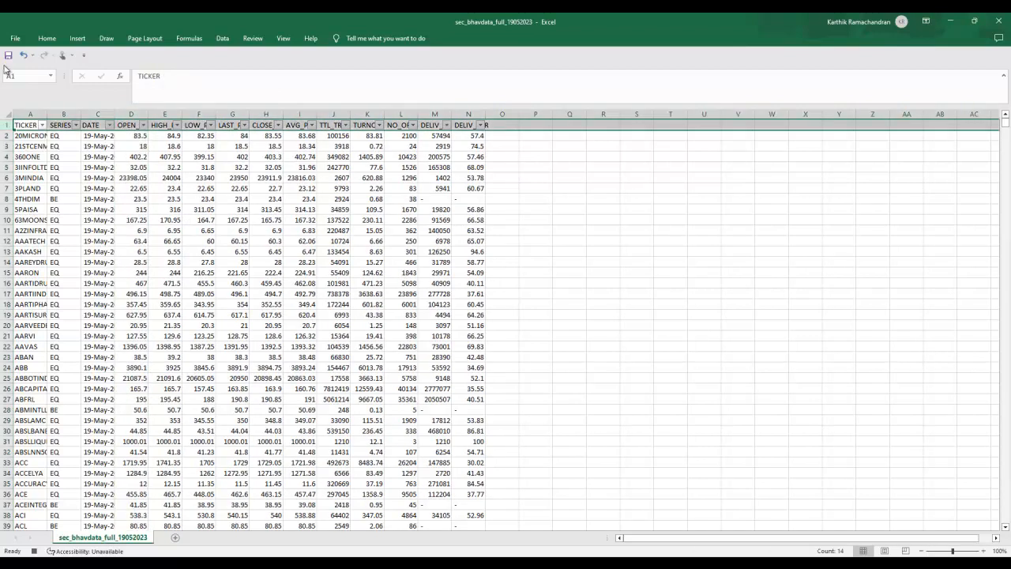
{"action": "left_click", "coordinate": [47, 38]}
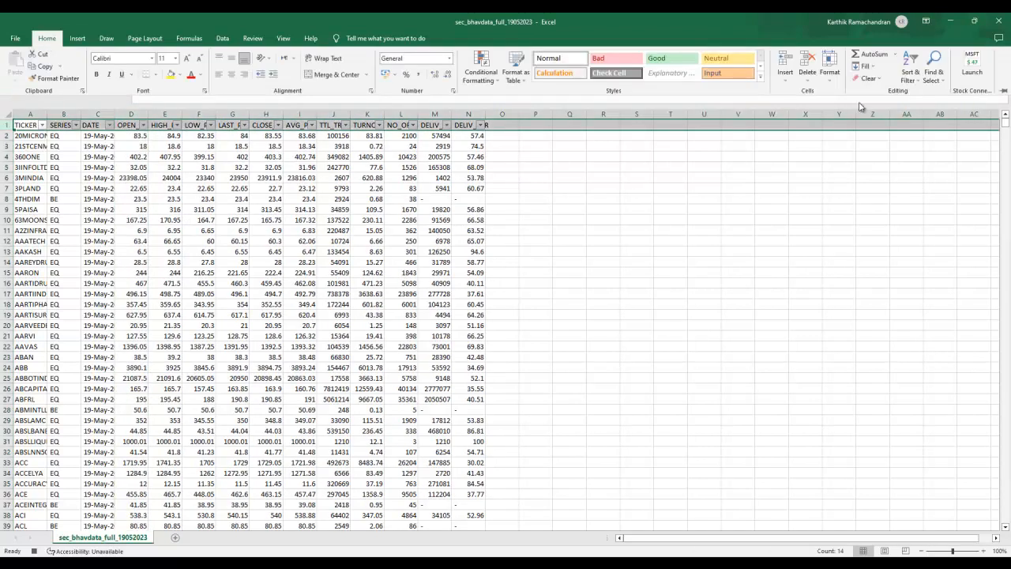
{"action": "left_click", "coordinate": [916, 79]}
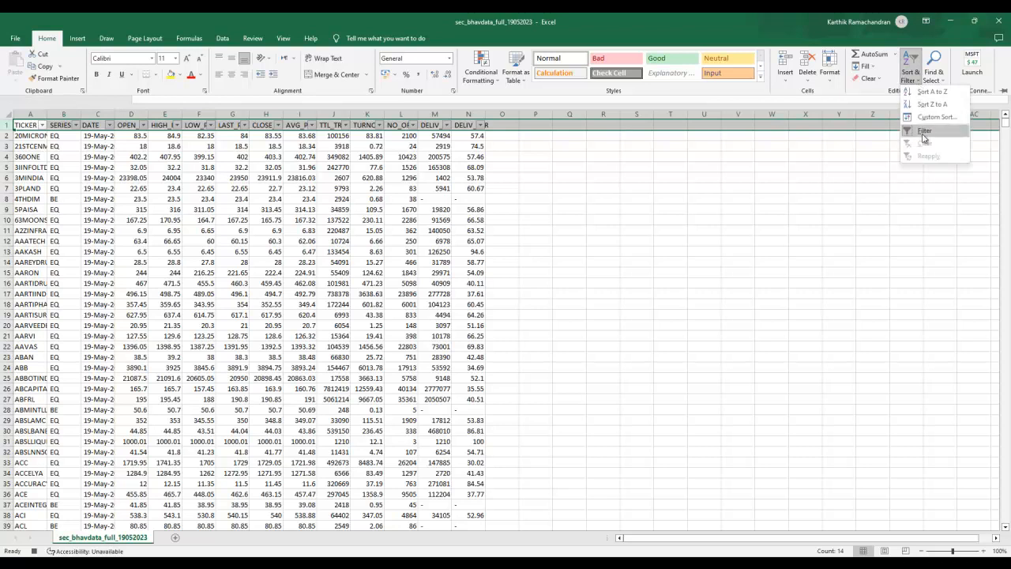
{"action": "left_click", "coordinate": [923, 134]}
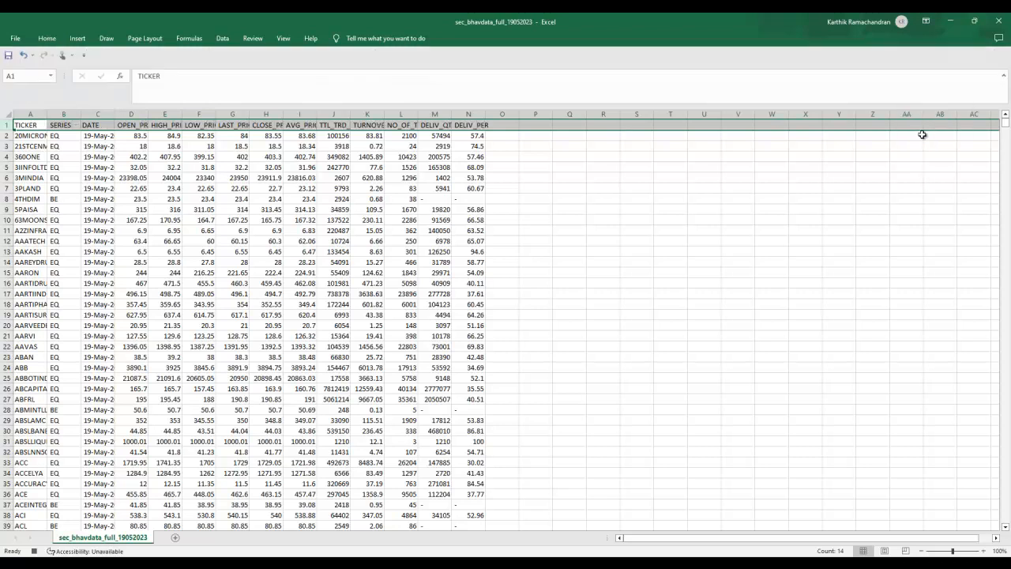
Rename the OPEN_PRICE, HIGH_PRICE and LOW_PRICE headers in D1:F1 to OPEN, HIGH and LOW.
{"action": "left_click", "coordinate": [131, 125]}
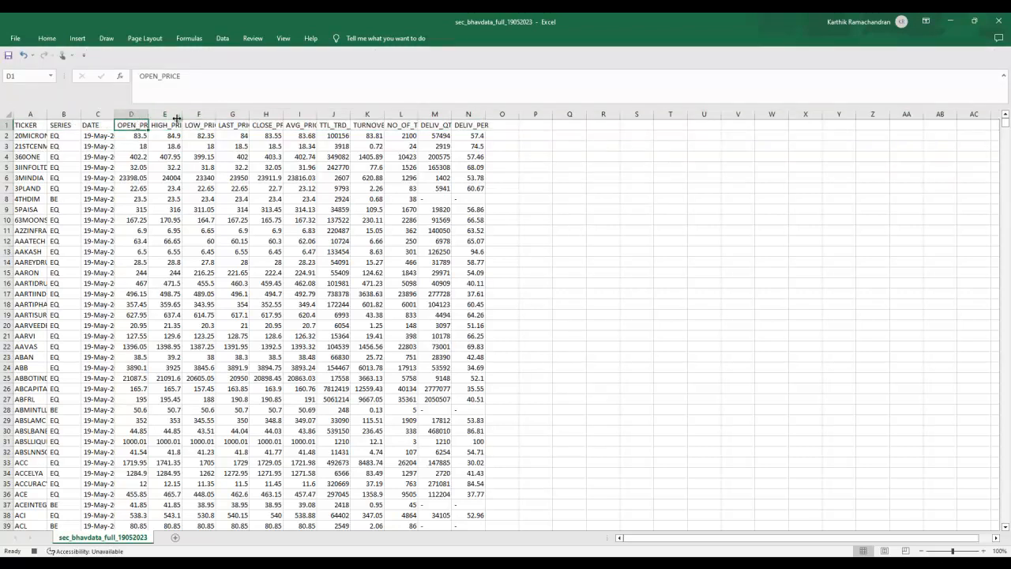
{"action": "left_click_drag", "start_coordinate": [184, 118], "coordinate": [183, 119]}
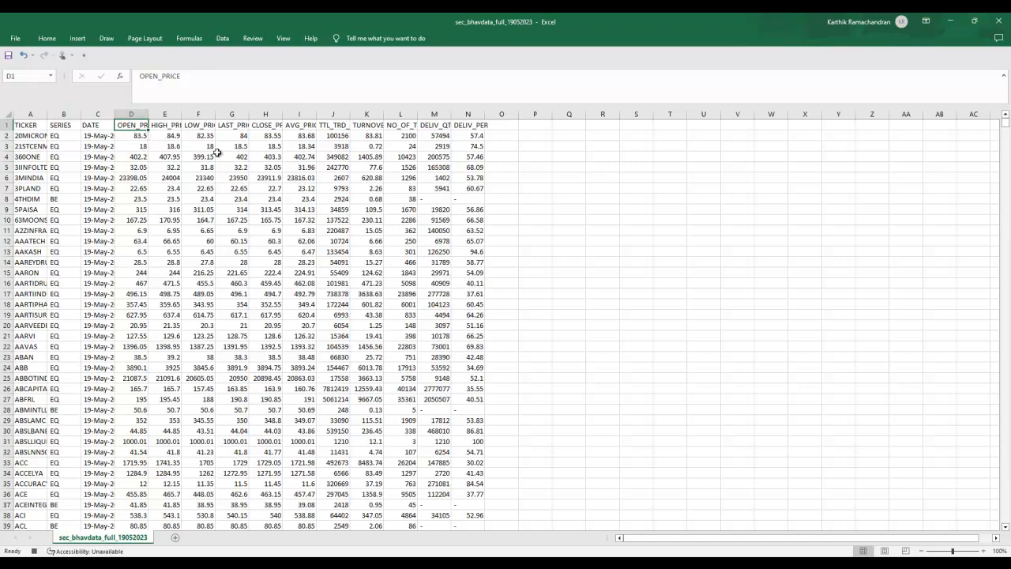
{"action": "type", "text": "OPEN"}
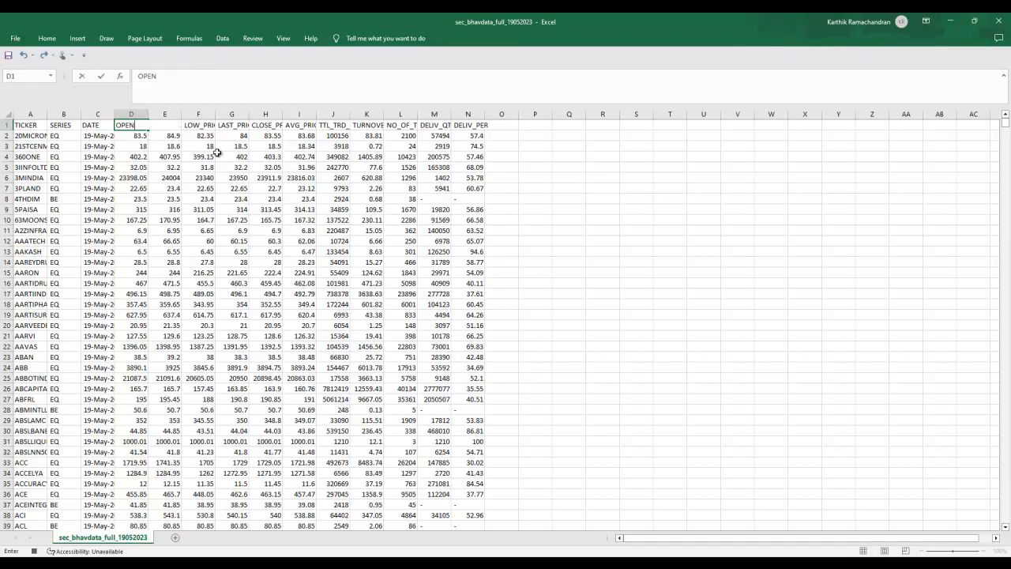
{"action": "left_click", "coordinate": [202, 174]}
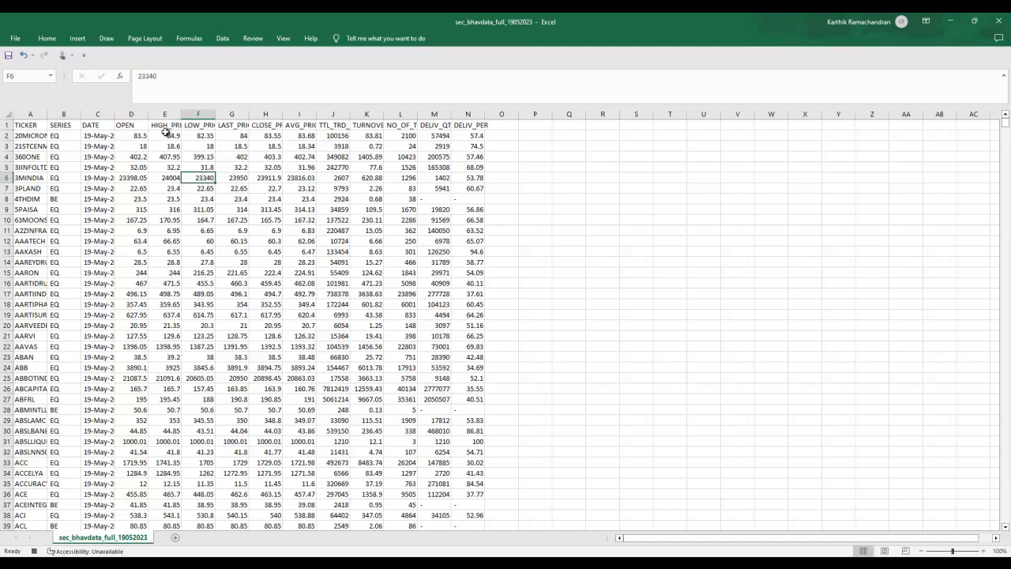
{"action": "left_click", "coordinate": [168, 125]}
{"action": "type", "text": "HIG"}
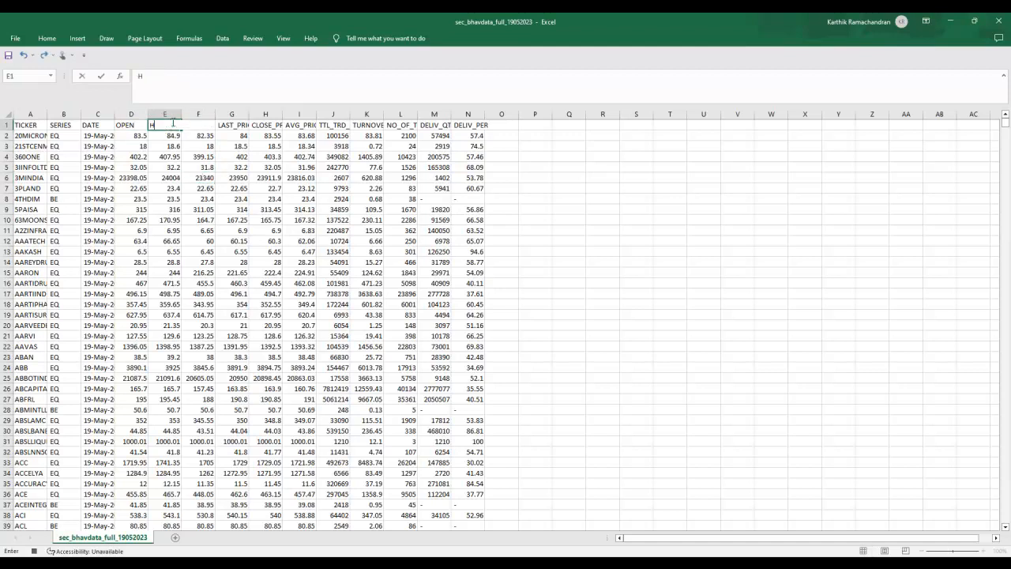
{"action": "left_click", "coordinate": [222, 164]}
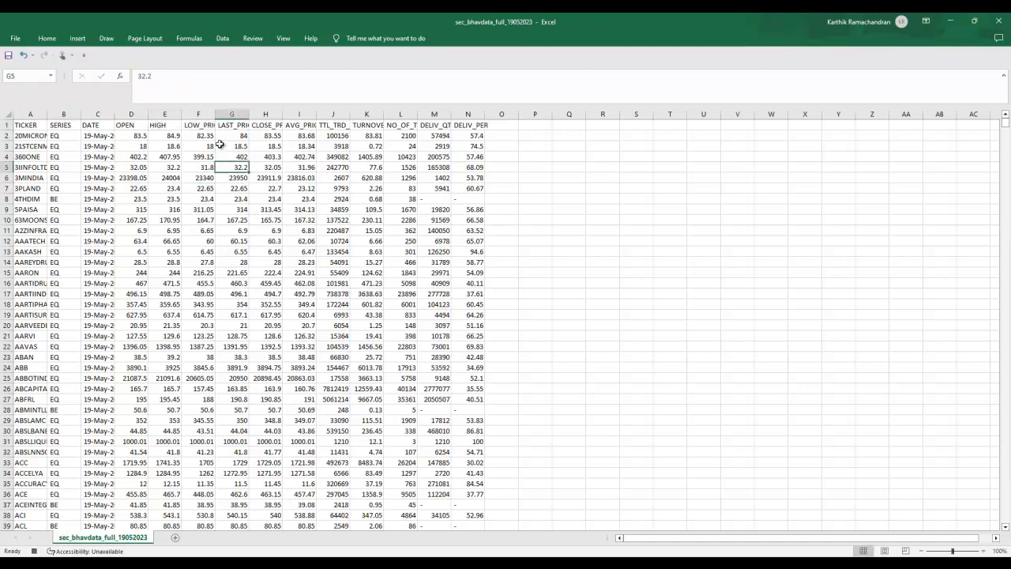
{"action": "left_click", "coordinate": [210, 125]}
{"action": "double_click", "coordinate": [210, 125]}
{"action": "type", "text": "LOW"}
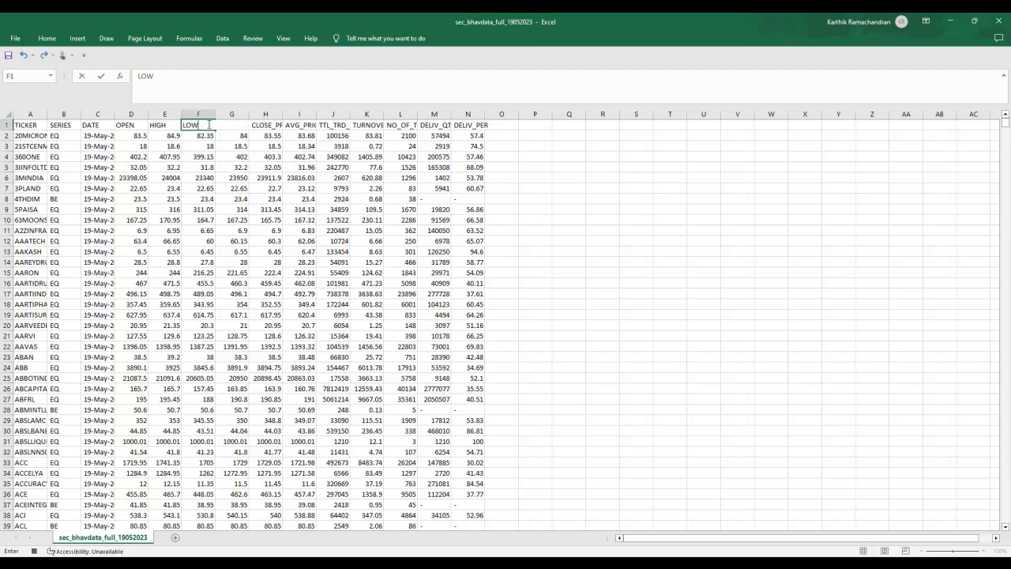
{"action": "left_click", "coordinate": [289, 203]}
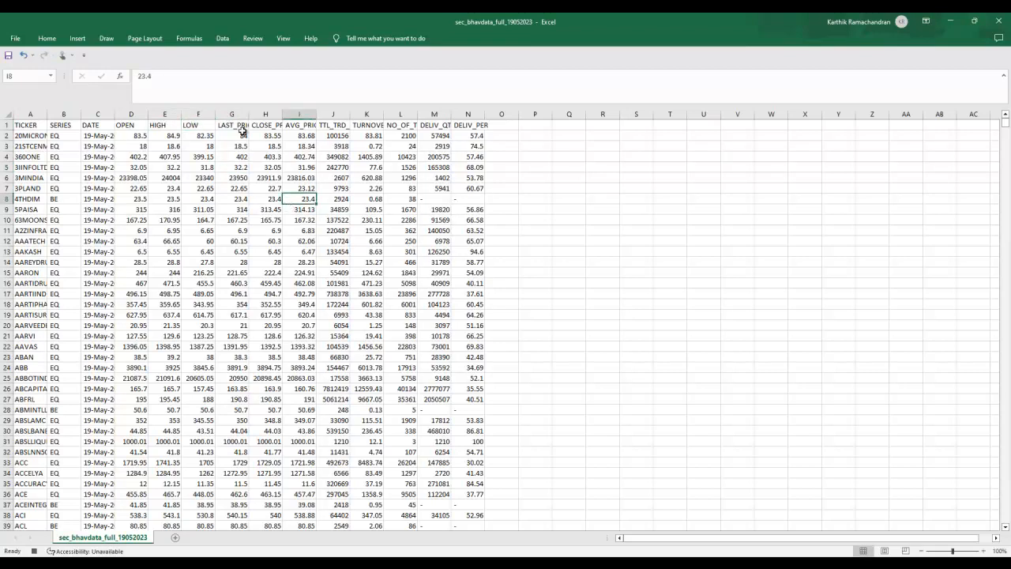
Autofit the LAST_PRICE and CLOSE_PRICE columns and rename the CLOSE_PRICE header in H1 to CLOSE.
{"action": "double_click", "coordinate": [282, 114]}
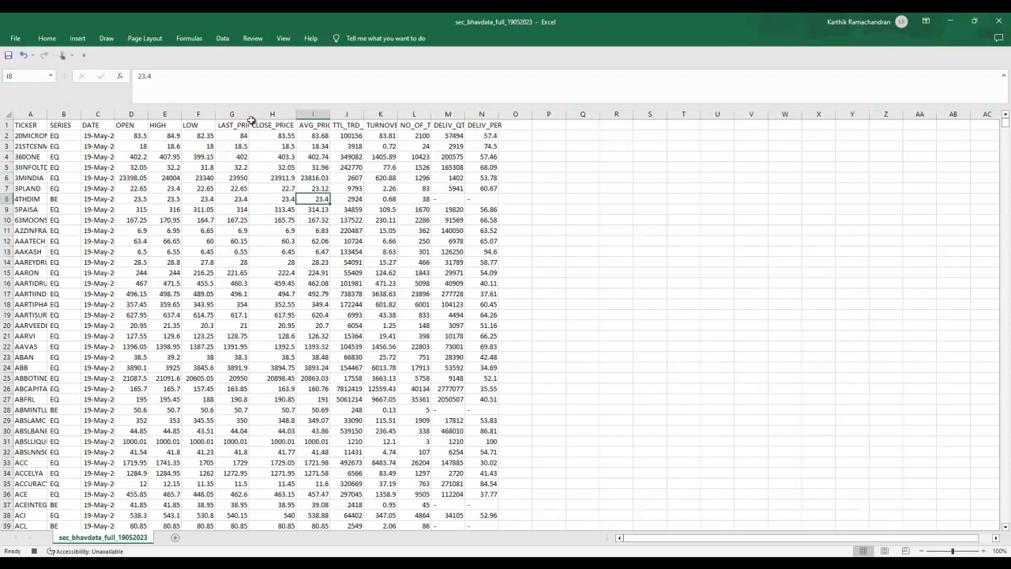
{"action": "left_click", "coordinate": [254, 125]}
{"action": "double_click", "coordinate": [249, 115]}
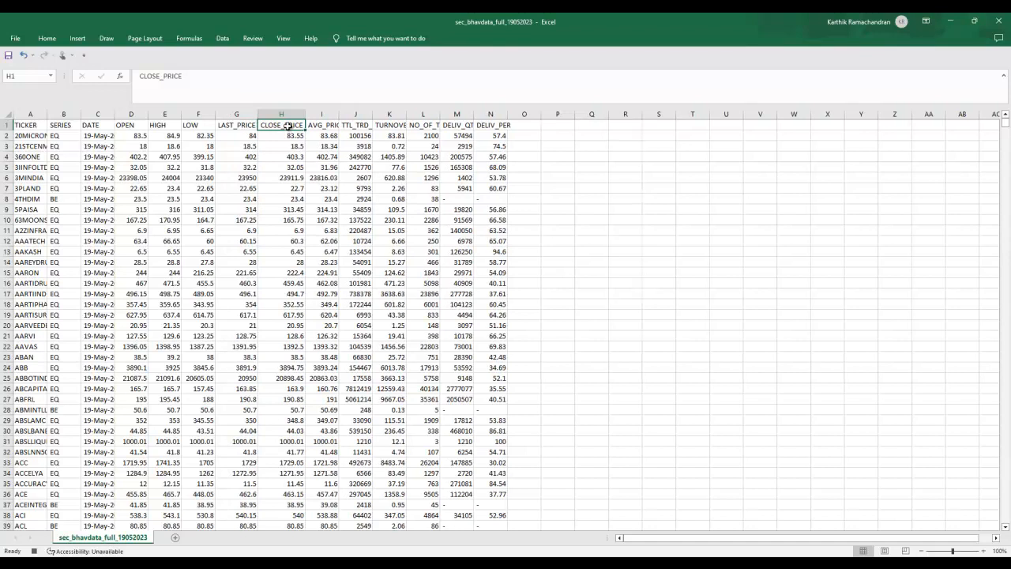
{"action": "type", "text": "CLOSE"}
Delete the LAST_PRICE column and the AVG_PRICE column.
{"action": "left_click", "coordinate": [237, 115]}
{"action": "right_click", "coordinate": [242, 116]}
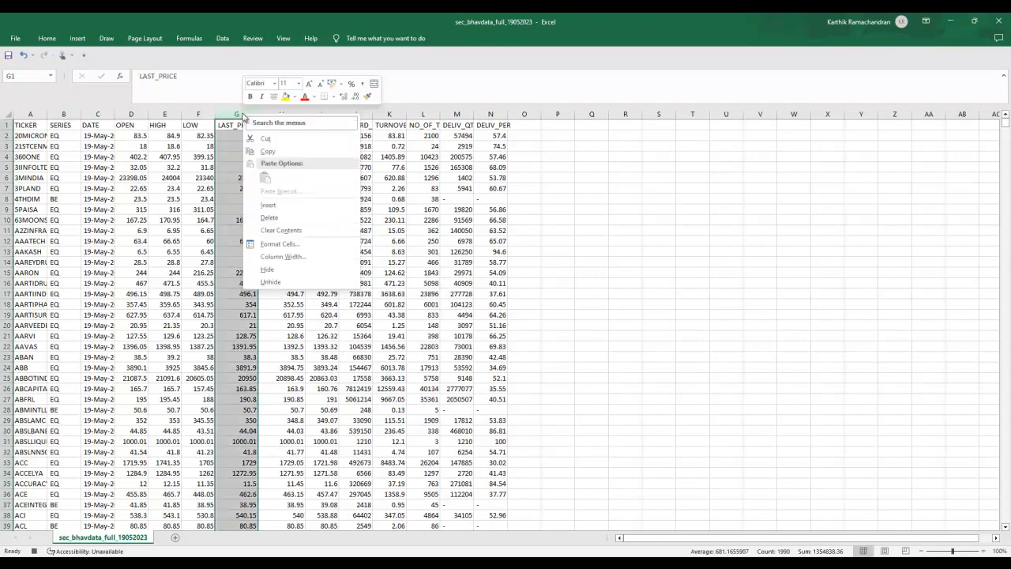
{"action": "left_click", "coordinate": [289, 218]}
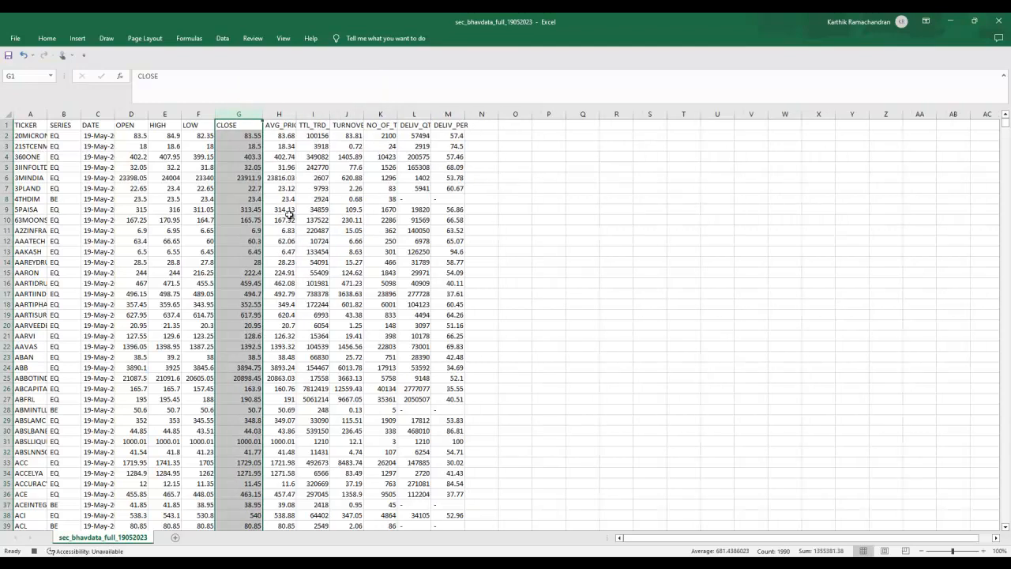
{"action": "left_click", "coordinate": [279, 114]}
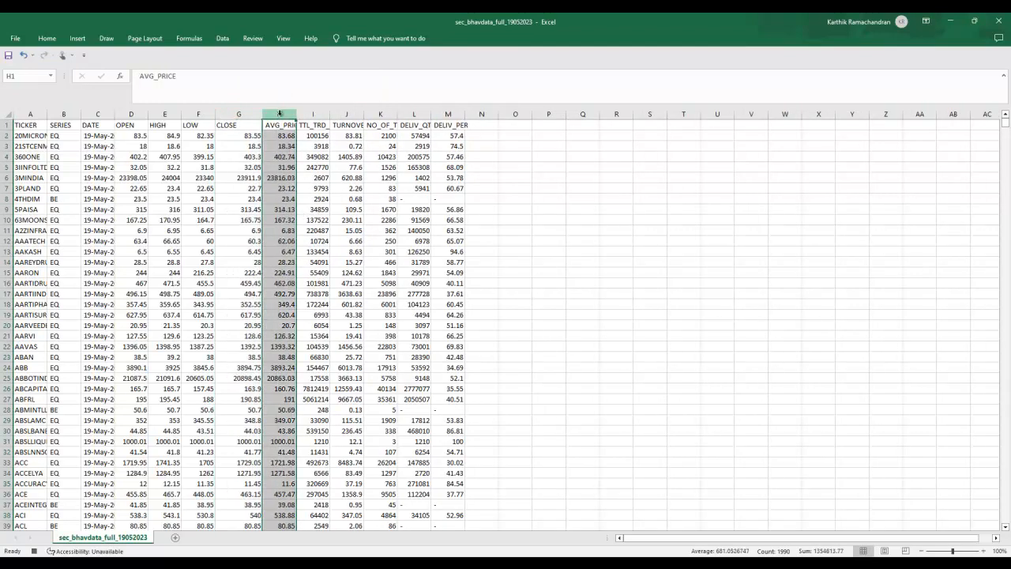
{"action": "right_click", "coordinate": [281, 115]}
{"action": "left_click", "coordinate": [332, 223]}
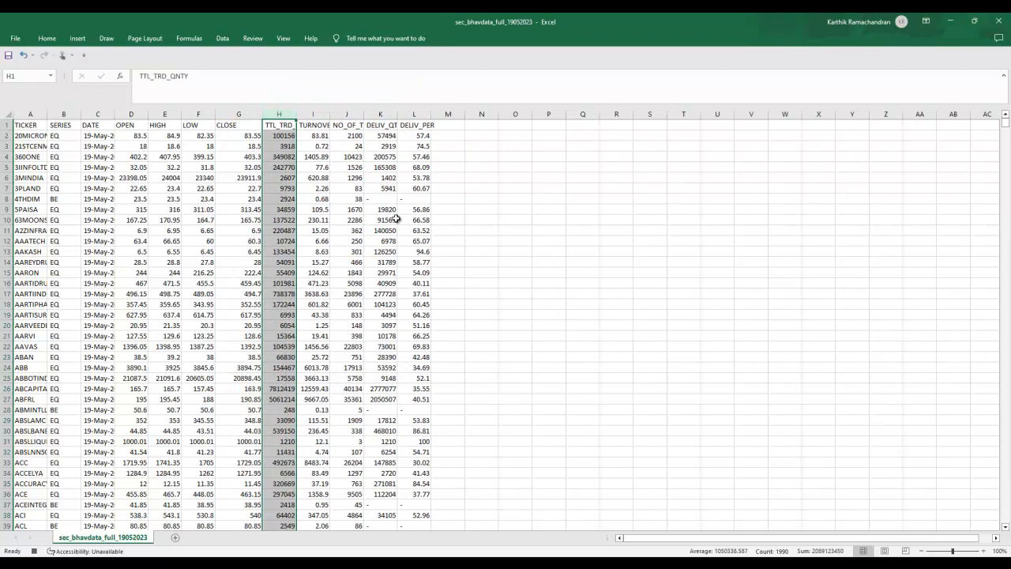
Autofit the TTL_TRD_QNTY and TURNOVER_LACS columns and rename the TTL_TRD_QNTY header in H1 to VOLUME.
{"action": "double_click", "coordinate": [298, 112]}
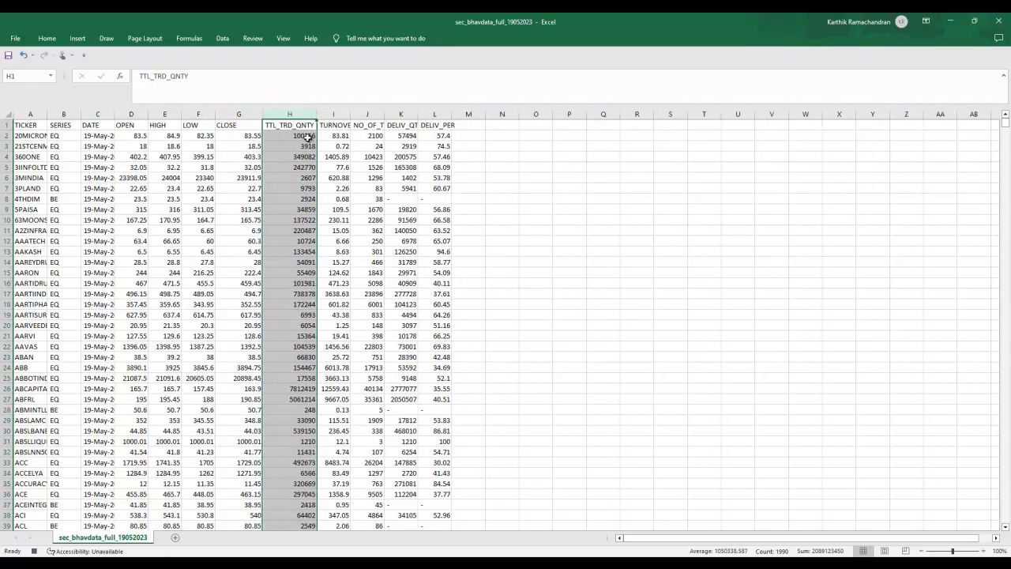
{"action": "double_click", "coordinate": [350, 115]}
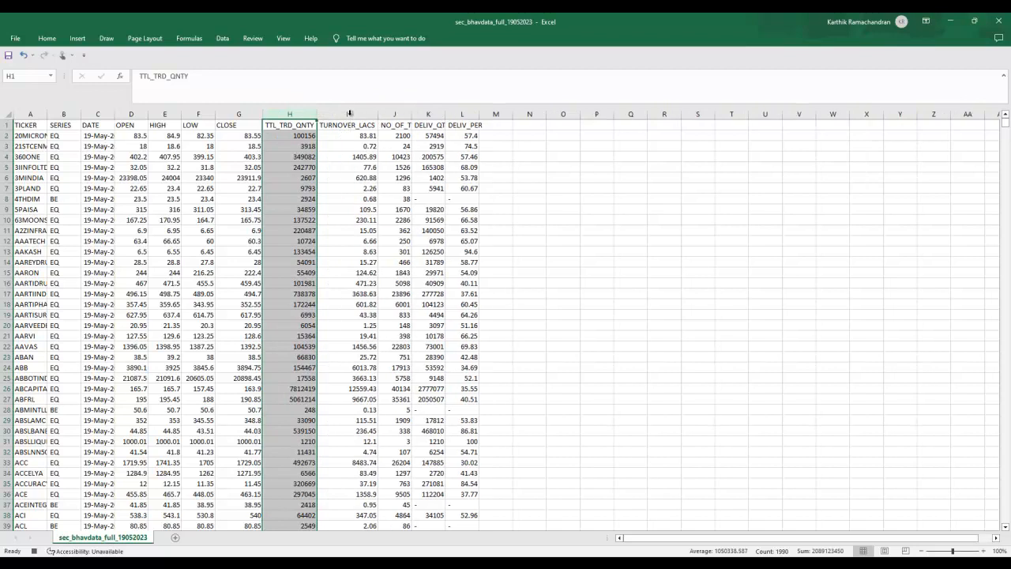
{"action": "left_click", "coordinate": [292, 125]}
{"action": "type", "text": "VOLUME"}
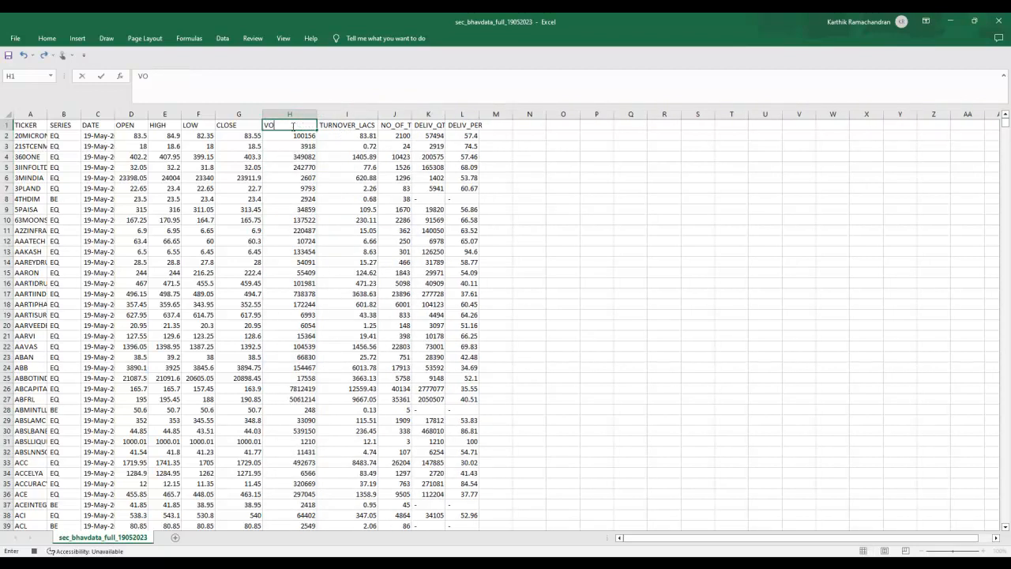
{"action": "left_click", "coordinate": [370, 166]}
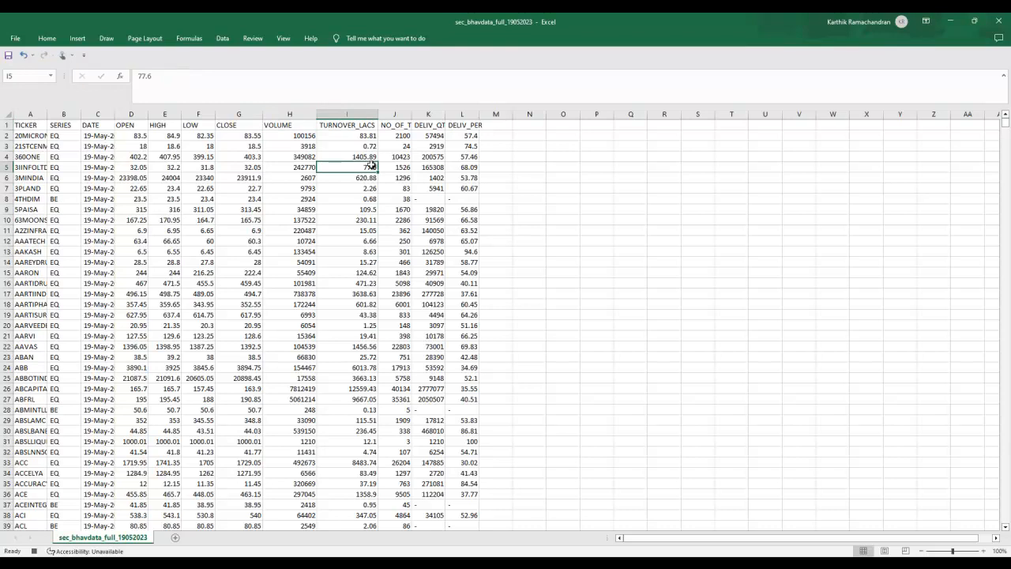
Delete the TURNOVER_LACS column and the NO_OF_TRADES column.
{"action": "left_click", "coordinate": [350, 115]}
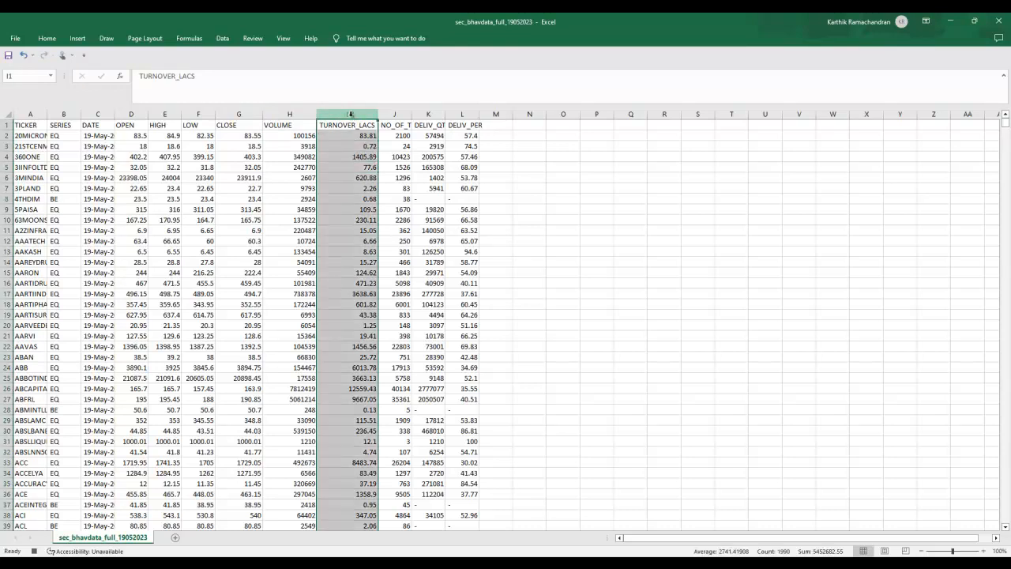
{"action": "right_click", "coordinate": [350, 114]}
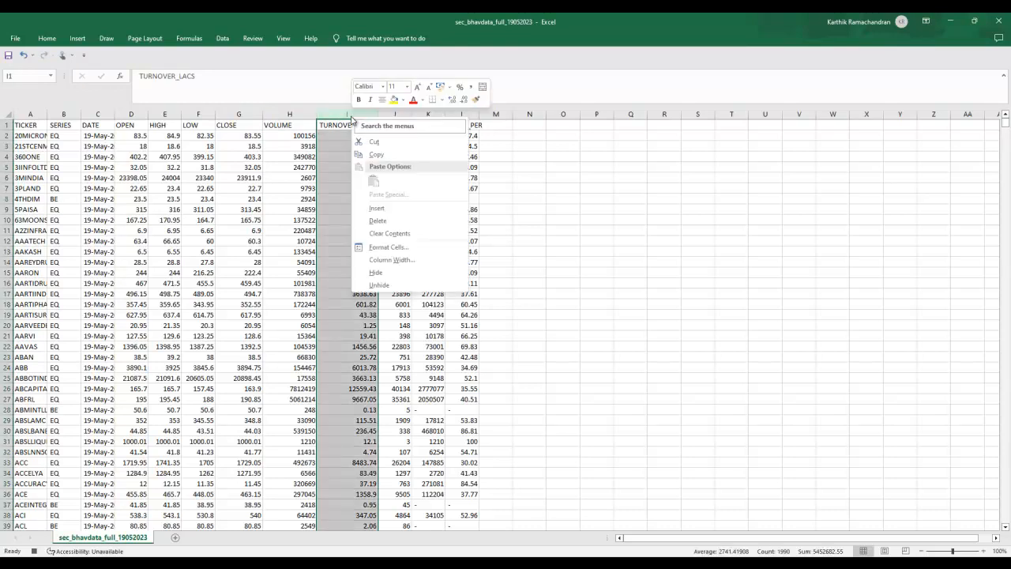
{"action": "left_click", "coordinate": [411, 220]}
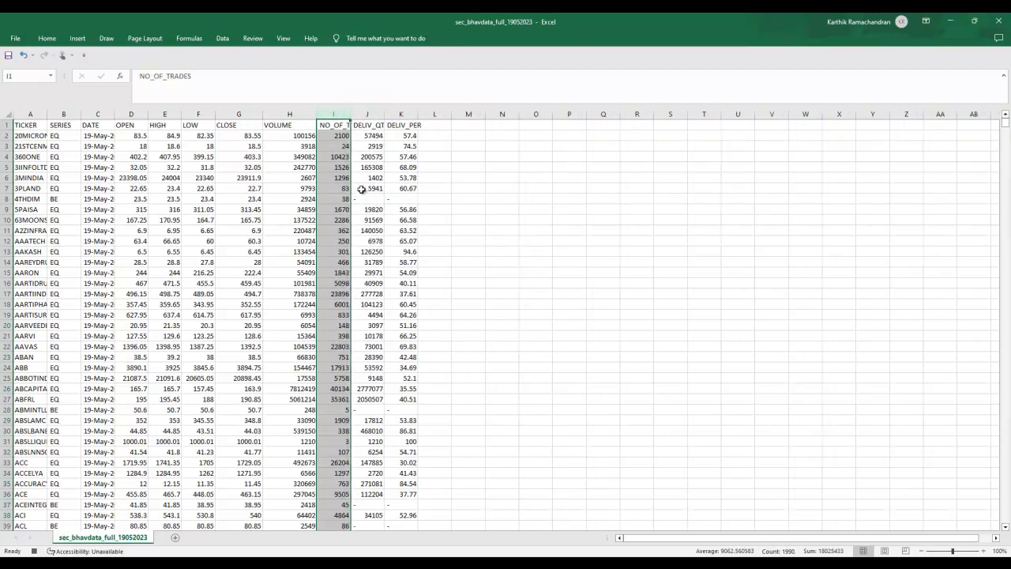
{"action": "right_click", "coordinate": [331, 115]}
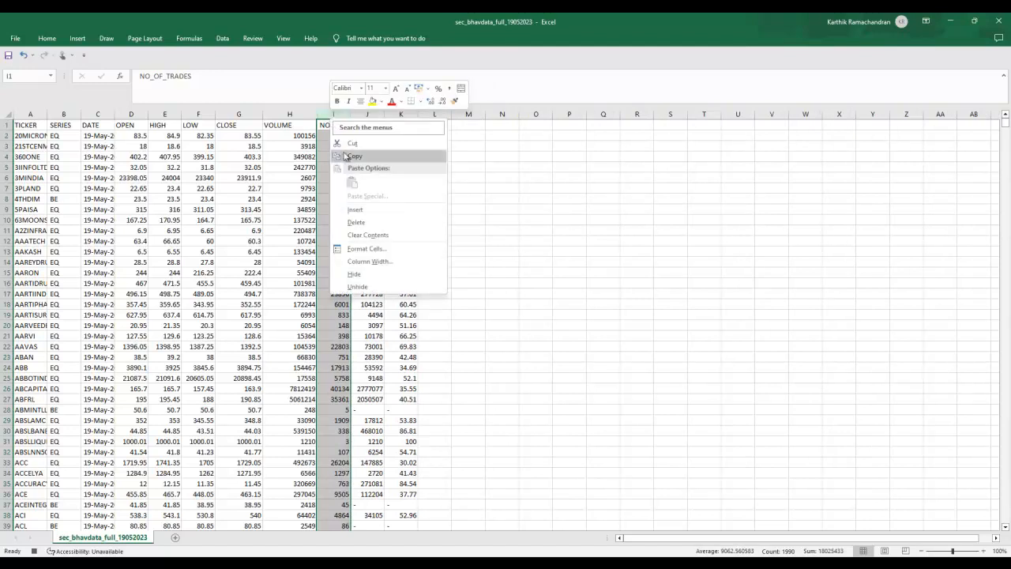
{"action": "left_click", "coordinate": [355, 223]}
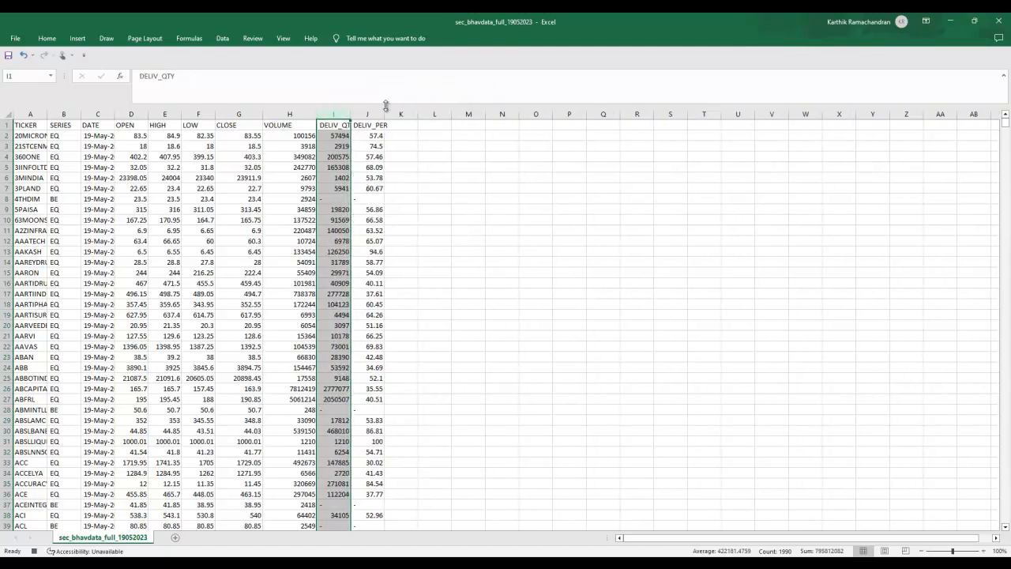
Autofit the DELIV_QTY and DELIV_PER columns and rename the DELIV_QTY header in I1 to OPEN INT.
{"action": "left_click_drag", "start_coordinate": [385, 114], "coordinate": [357, 115]}
{"action": "left_click", "coordinate": [339, 126]}
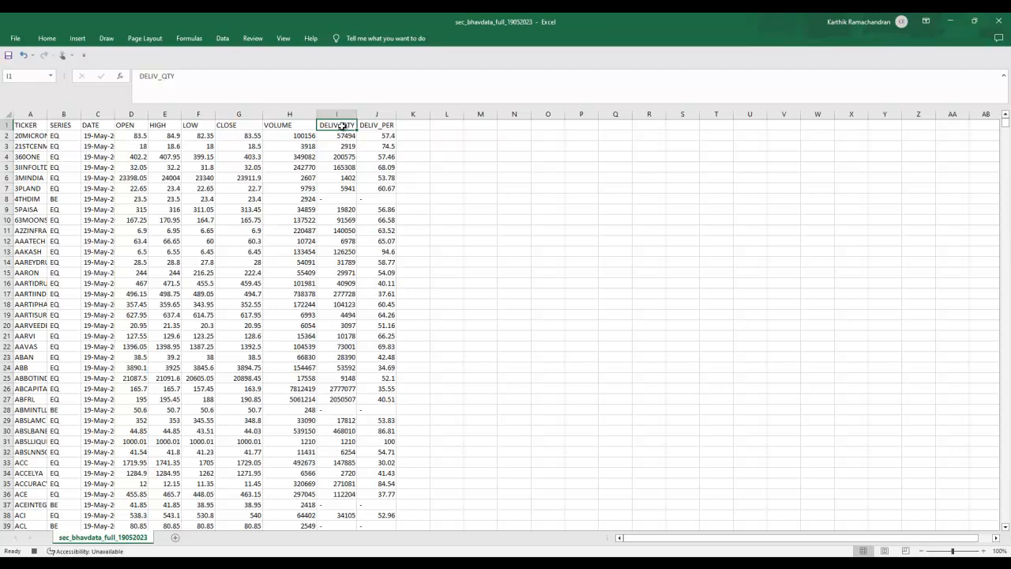
{"action": "double_click", "coordinate": [341, 125]}
{"action": "left_click_drag", "start_coordinate": [320, 125], "coordinate": [370, 128]}
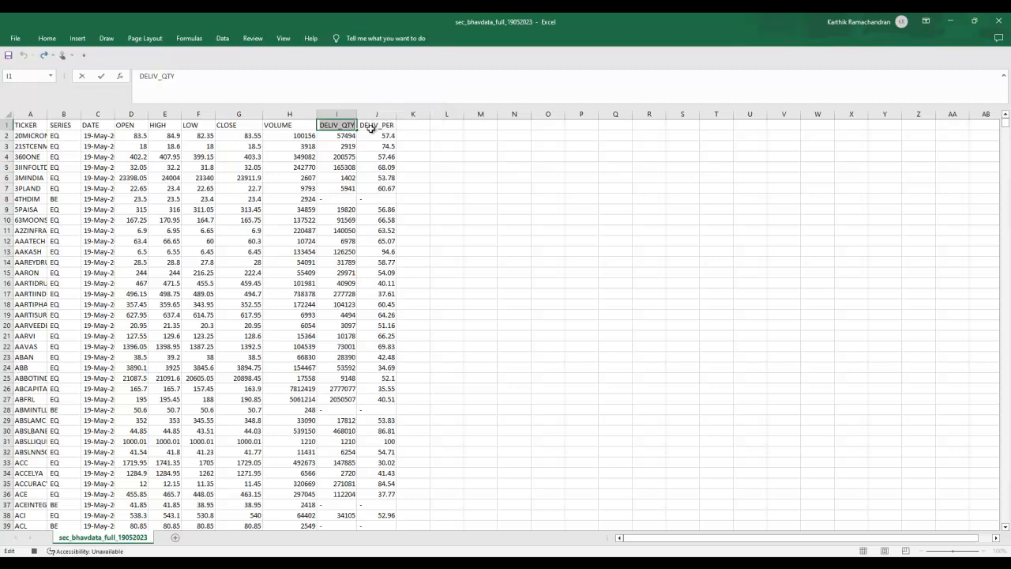
{"action": "type", "text": "OP"}
Delete the DELIV_PER column and the SERIES column.
{"action": "left_click", "coordinate": [379, 112]}
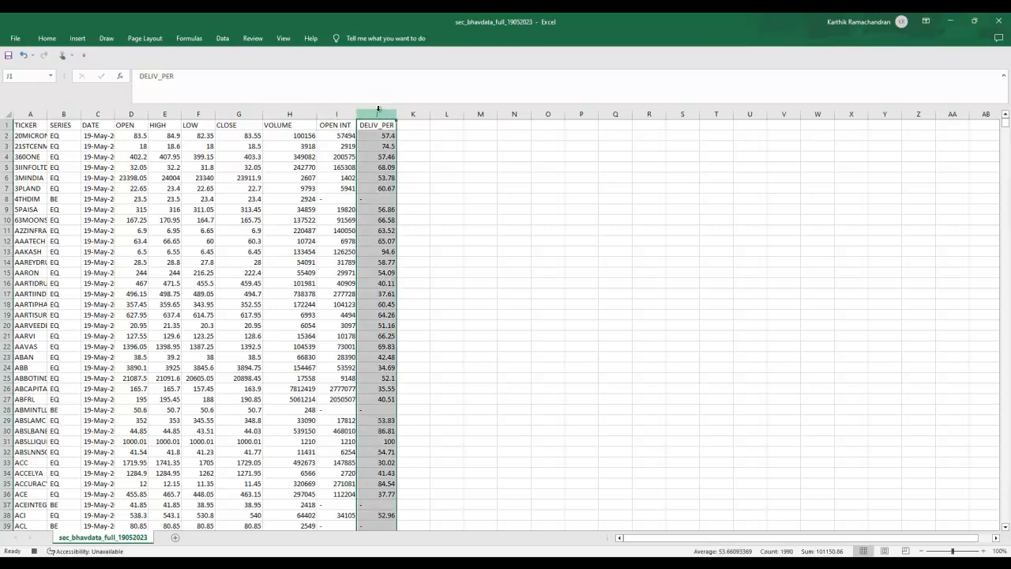
{"action": "right_click", "coordinate": [378, 111]}
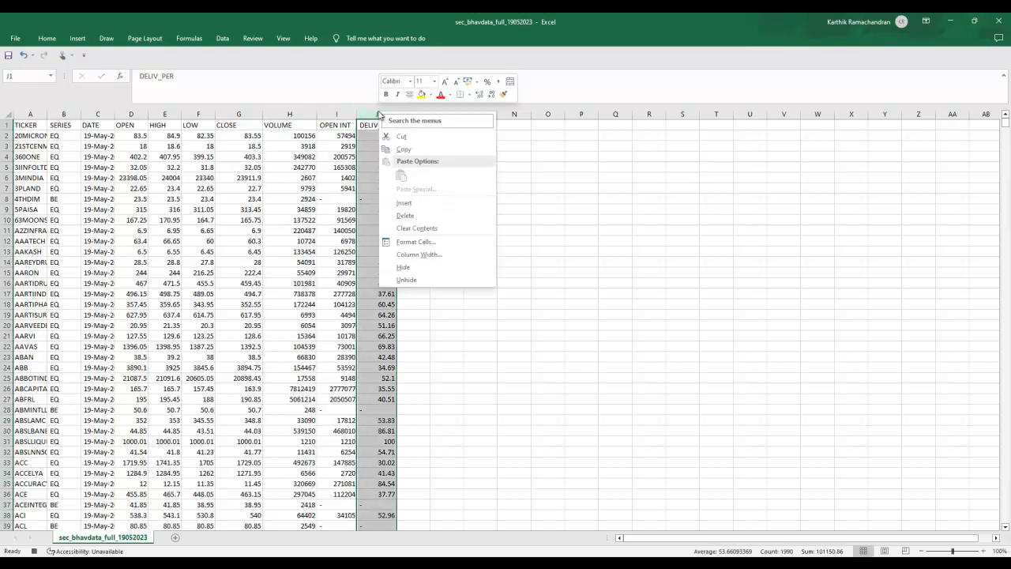
{"action": "left_click", "coordinate": [406, 216]}
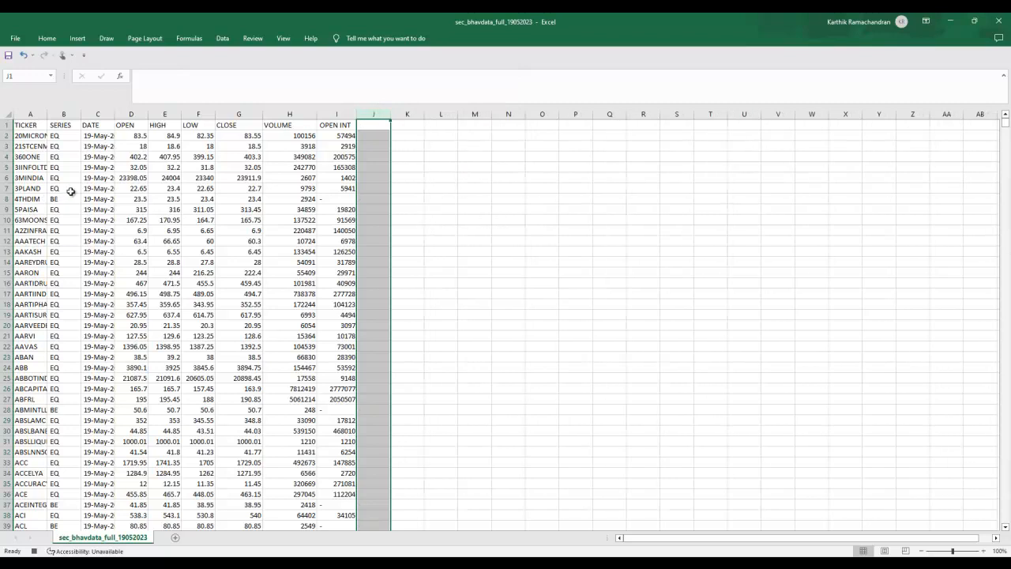
{"action": "right_click", "coordinate": [69, 114]}
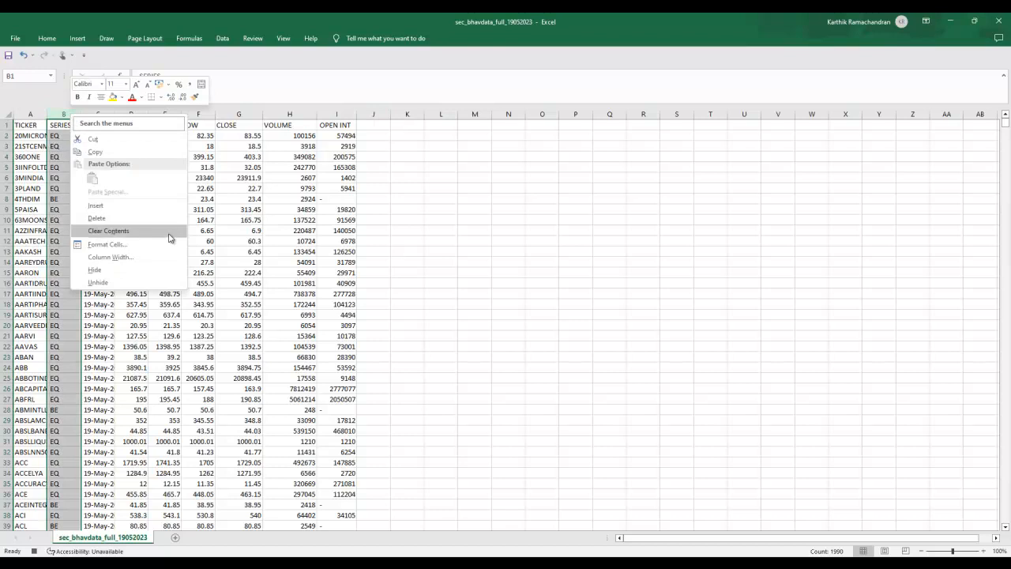
{"action": "left_click", "coordinate": [124, 225]}
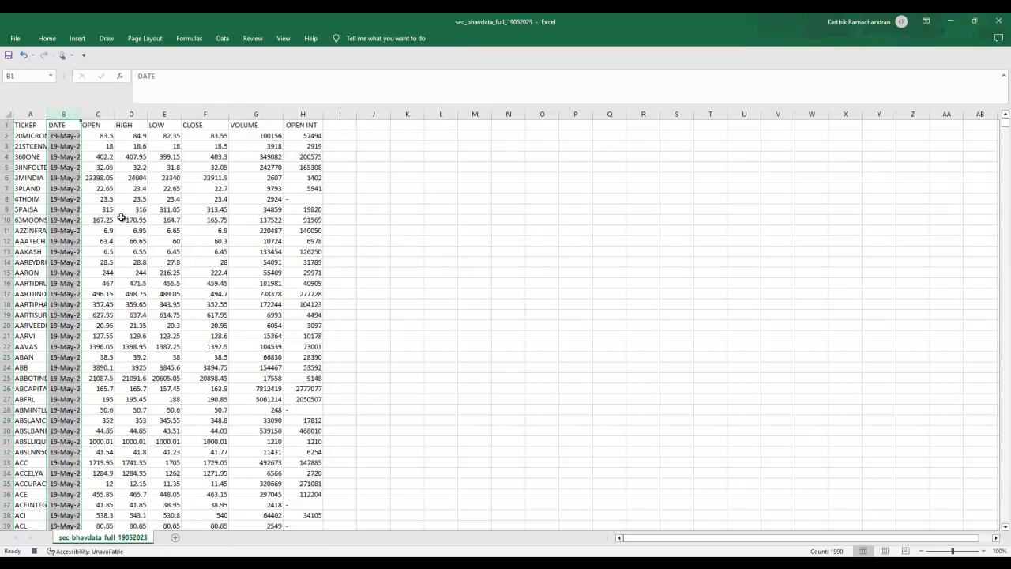
Move the DATE column from column B to directly after the OPEN INT column and autofit its width.
{"action": "right_click", "coordinate": [70, 114]}
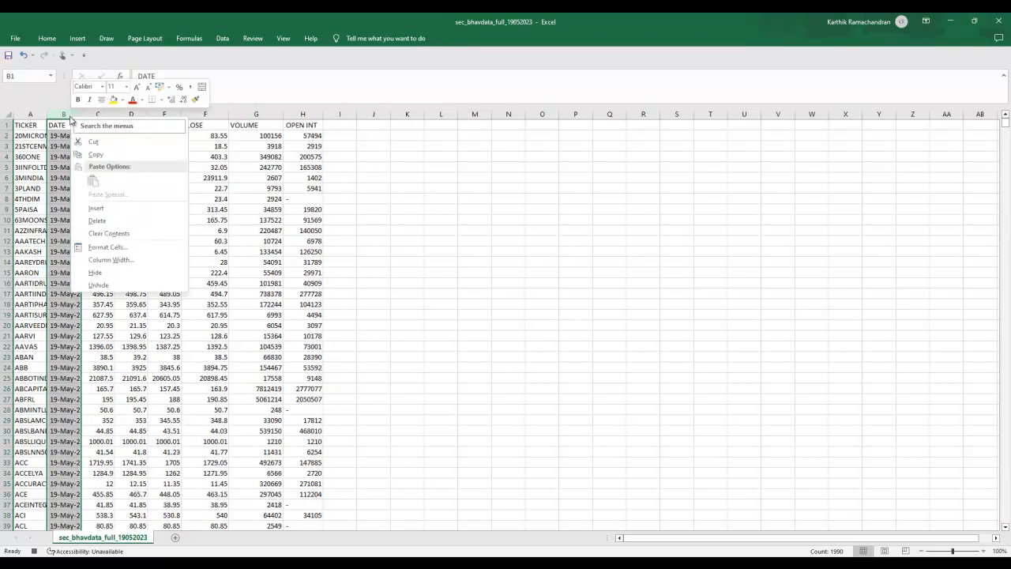
{"action": "left_click", "coordinate": [94, 142]}
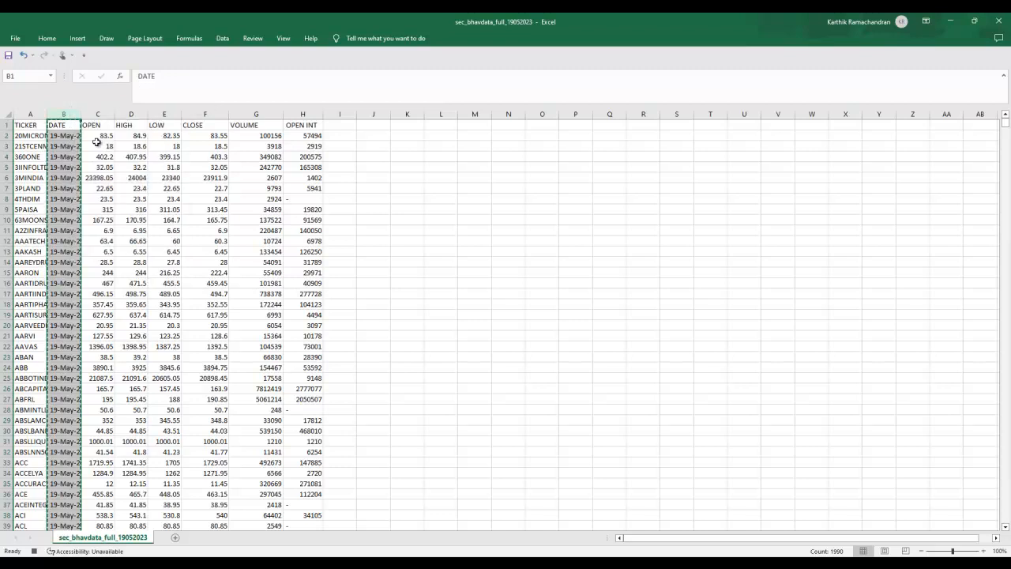
{"action": "left_click", "coordinate": [346, 114]}
{"action": "right_click", "coordinate": [346, 115]}
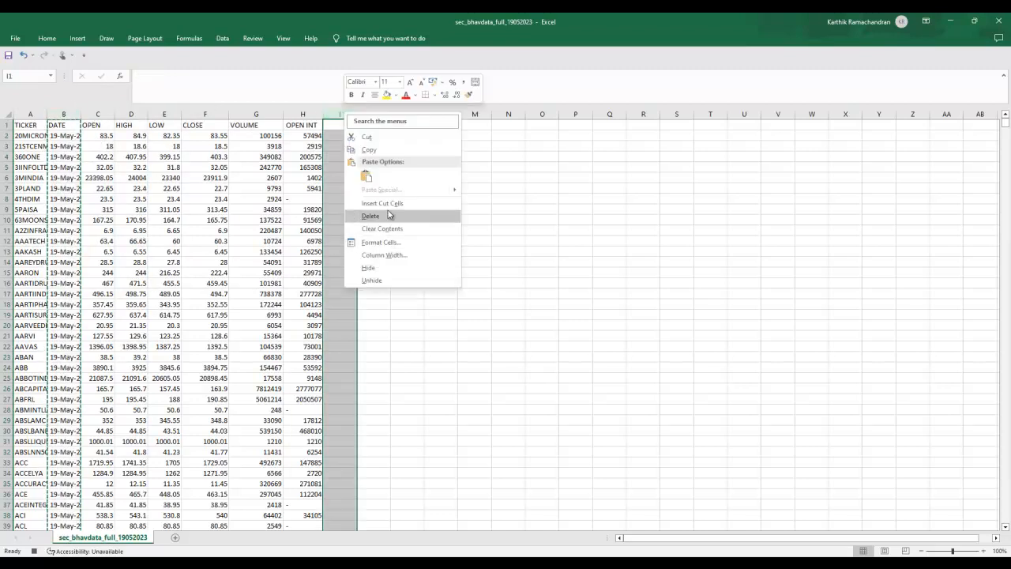
{"action": "left_click", "coordinate": [400, 205]}
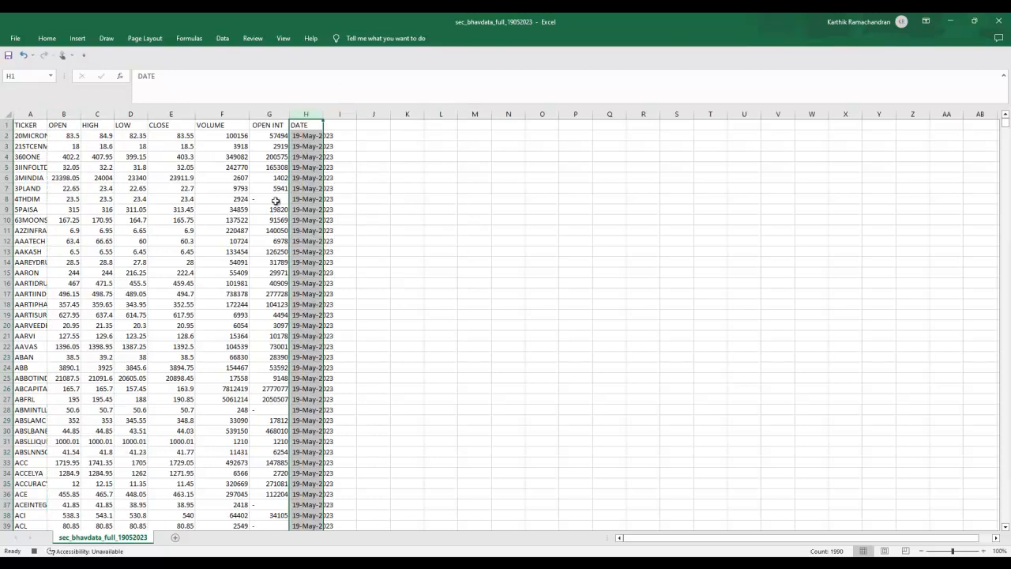
{"action": "left_click", "coordinate": [493, 203]}
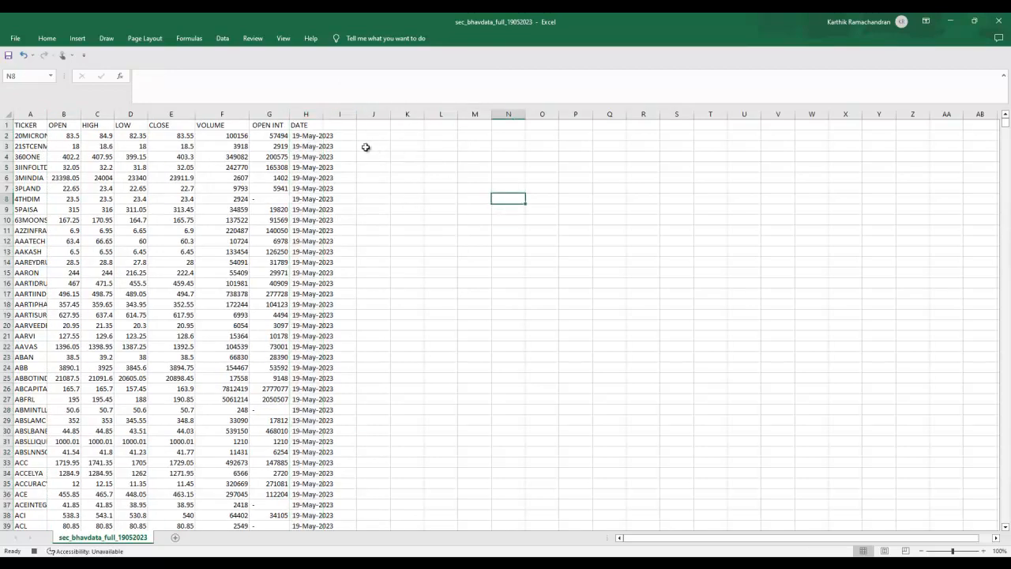
{"action": "double_click", "coordinate": [324, 116]}
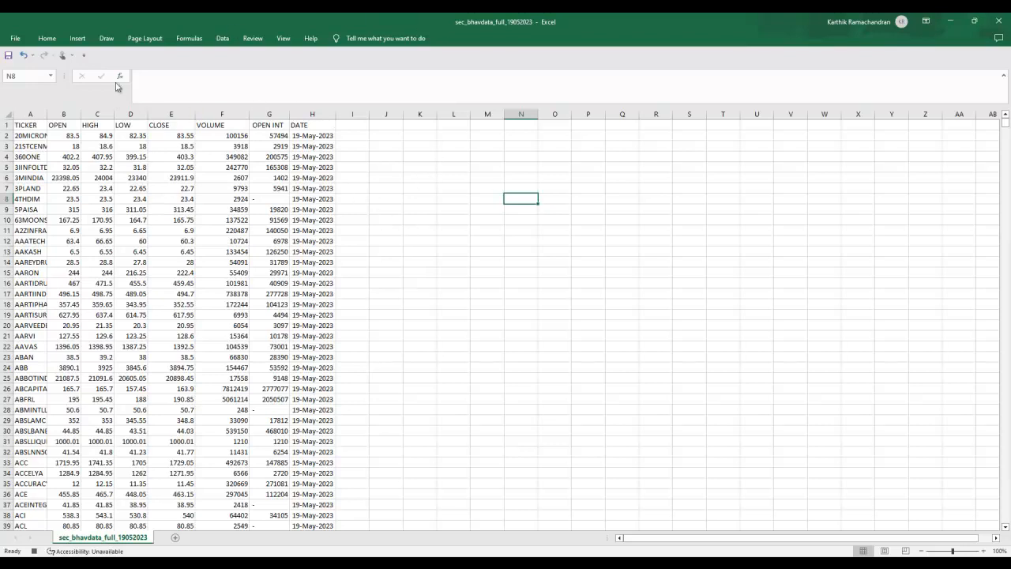
{"action": "left_click", "coordinate": [282, 40]}
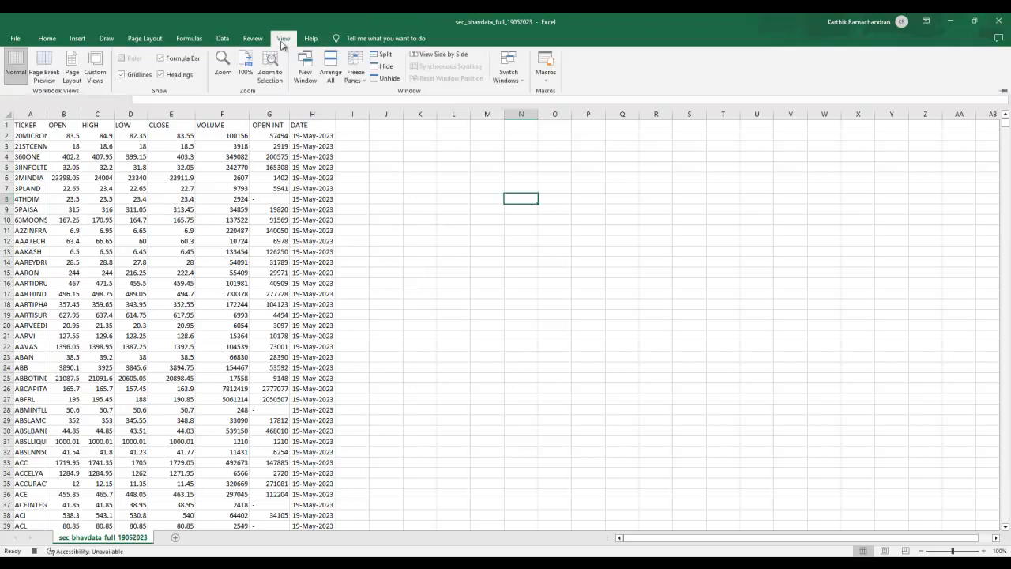
{"action": "left_click", "coordinate": [537, 68]}
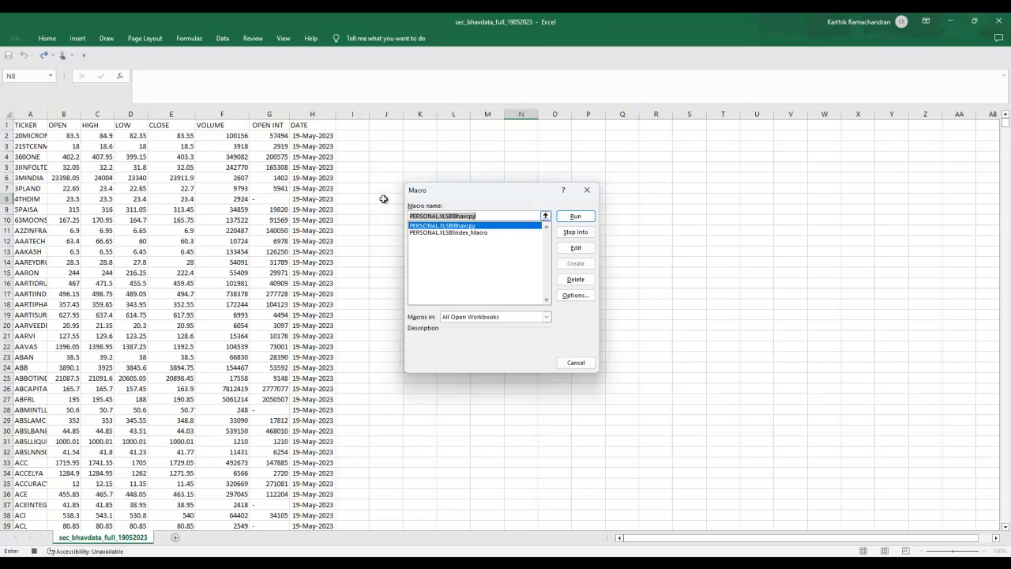
{"action": "left_click", "coordinate": [283, 147]}
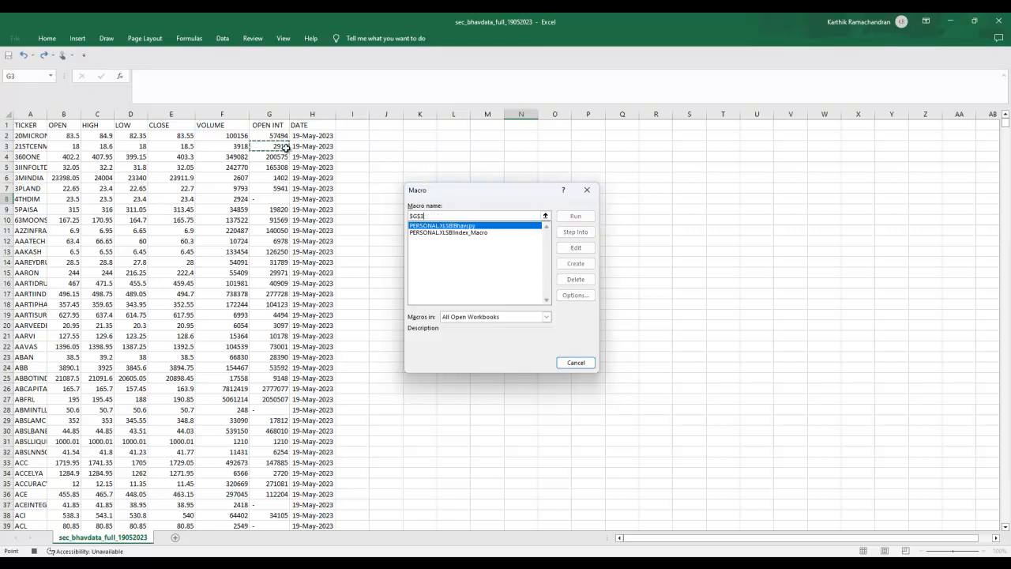
{"action": "left_click", "coordinate": [587, 192]}
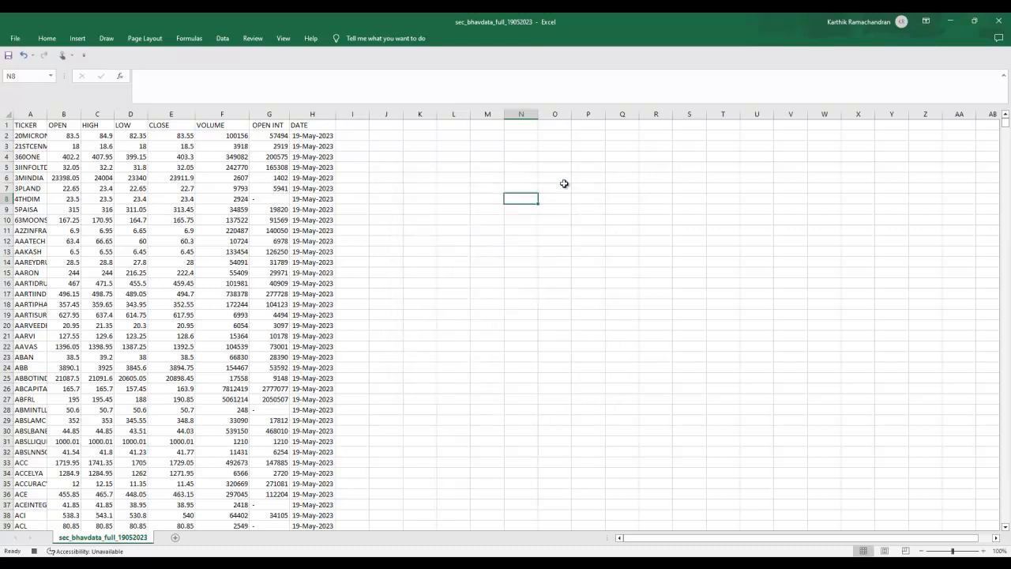
Stop the macro recording and save the workbook.
{"action": "left_click", "coordinate": [283, 38]}
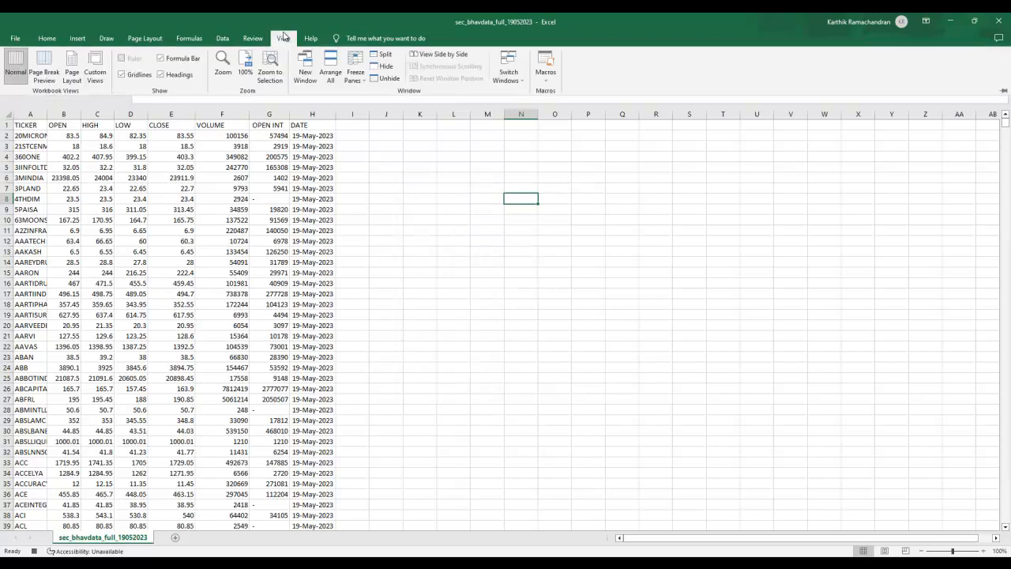
{"action": "left_click", "coordinate": [545, 82]}
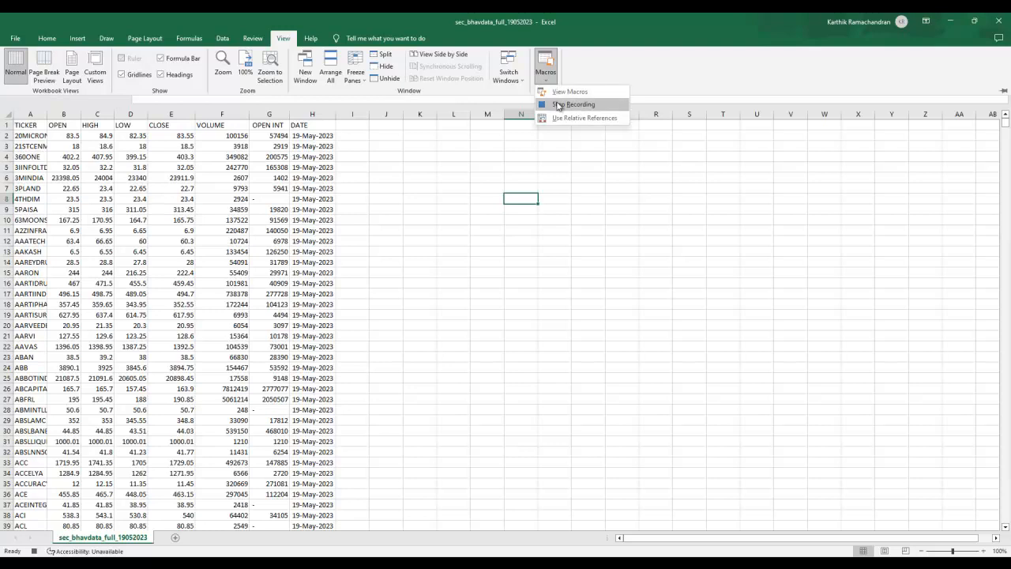
{"action": "left_click", "coordinate": [560, 106]}
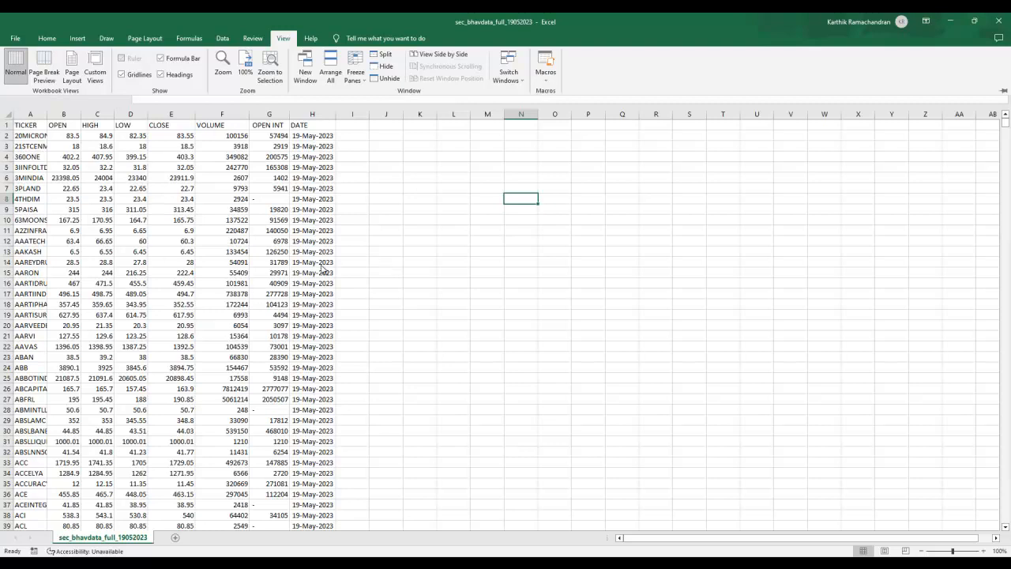
{"action": "left_click", "coordinate": [16, 38]}
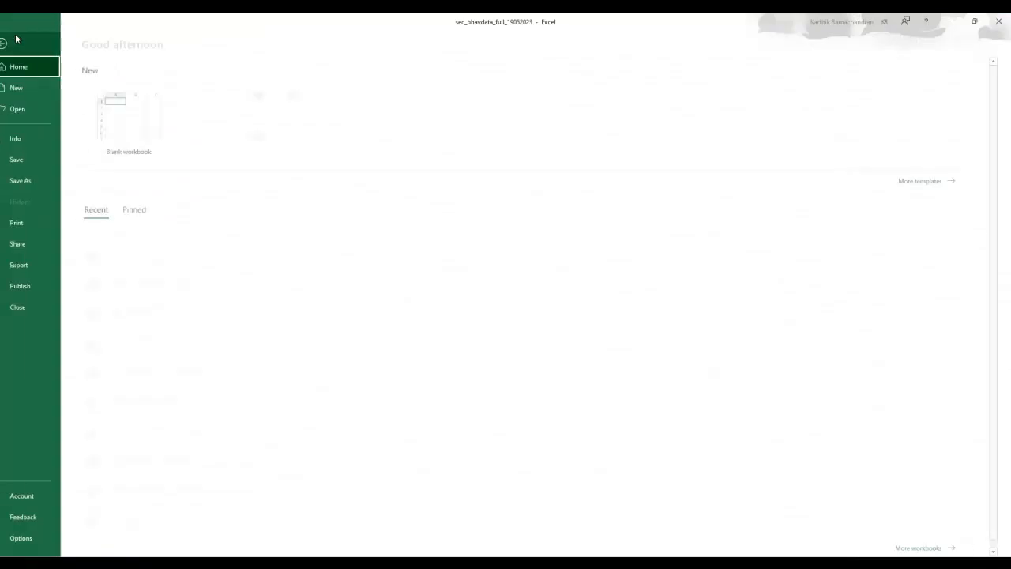
{"action": "left_click", "coordinate": [46, 158]}
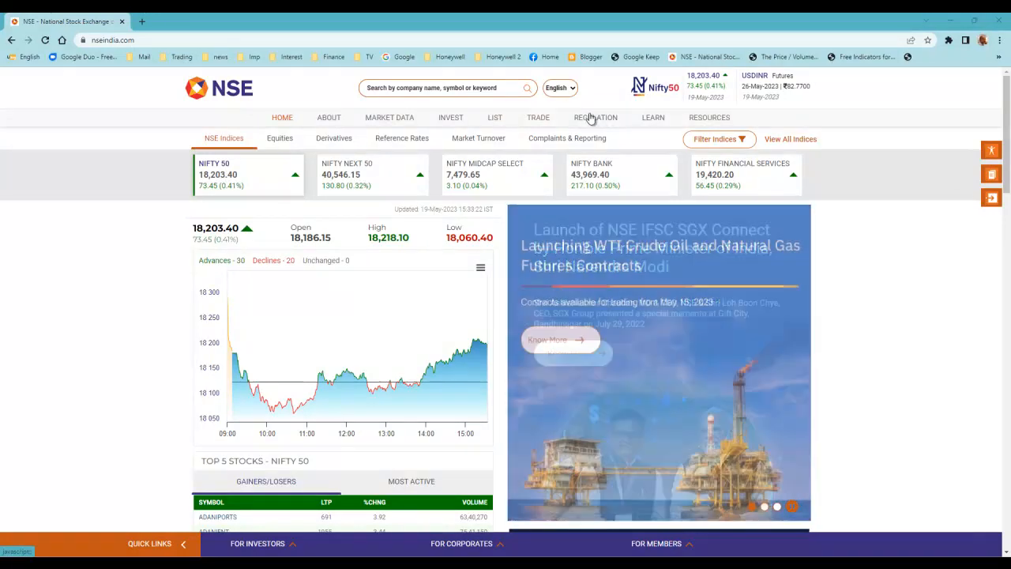
In Chrome, open the Daily Market Reports on the NSE site and download the 19-May-2023 Full Bhavcopy and Security Deliverable data file.
{"action": "mouse_move", "coordinate": [372, 120]}
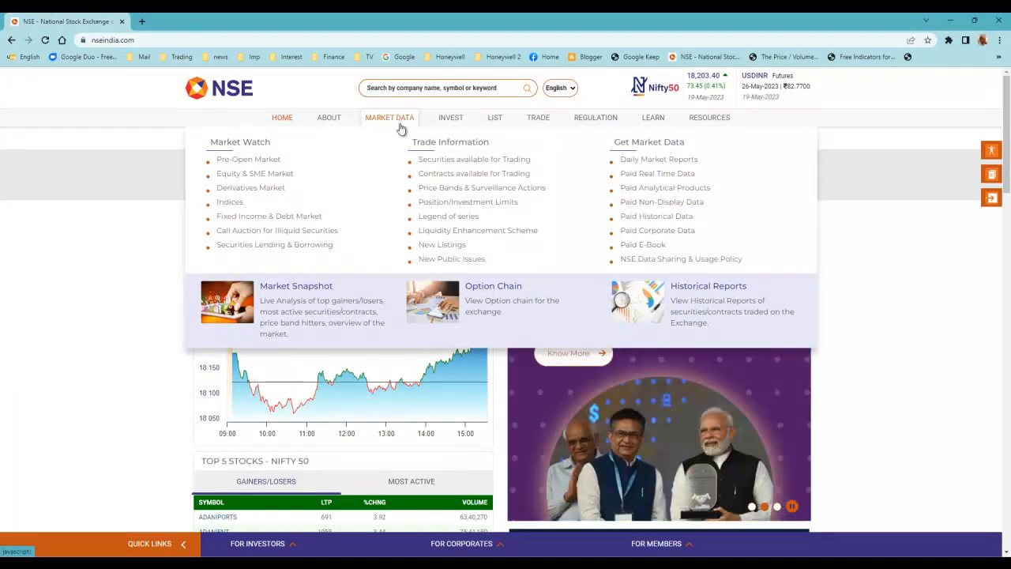
{"action": "left_click", "coordinate": [652, 161]}
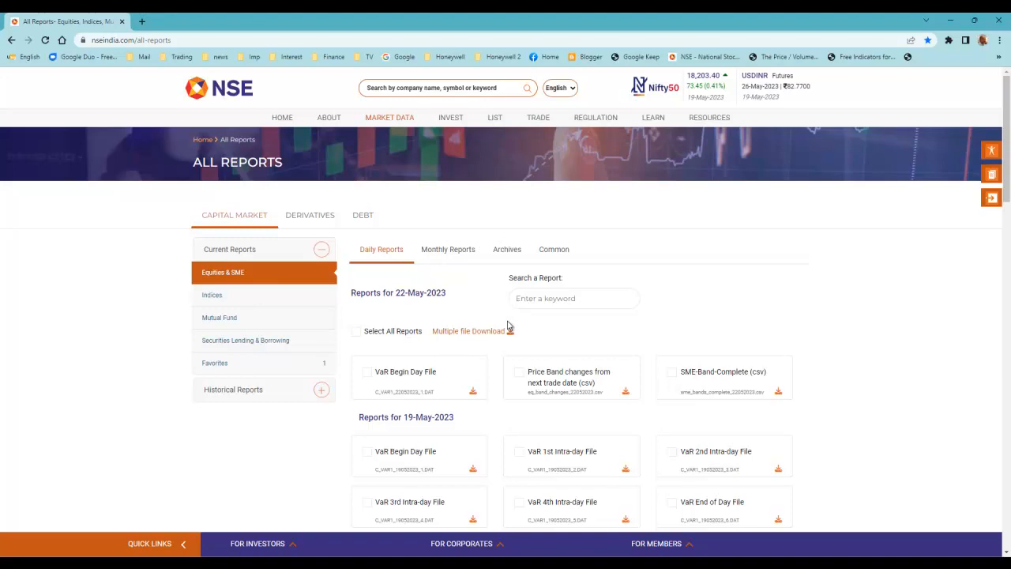
{"action": "scroll", "coordinate": [508, 327], "scroll_direction": "down", "scroll_amount": 1}
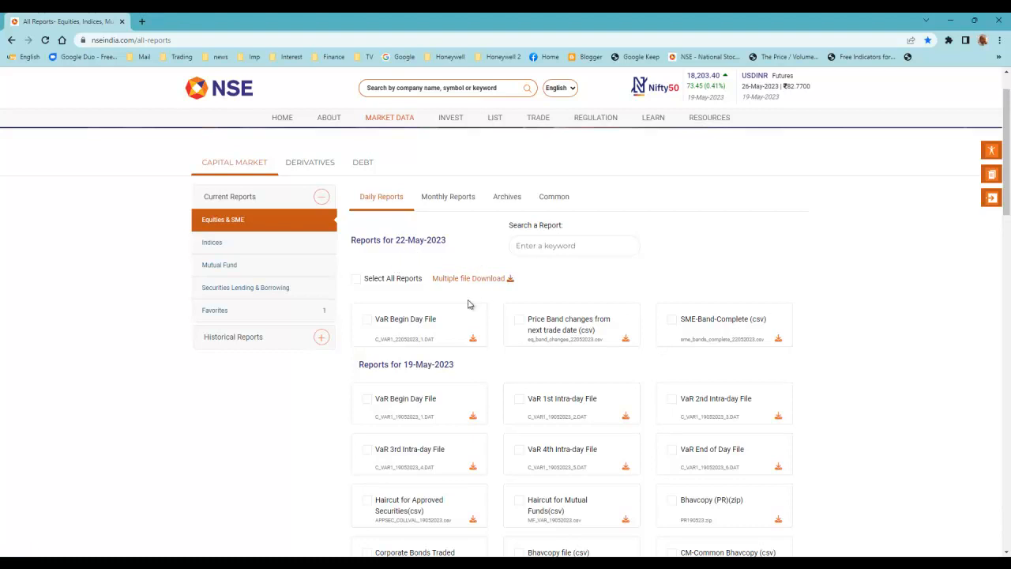
{"action": "scroll", "coordinate": [471, 304], "scroll_direction": "down", "scroll_amount": 2}
{"action": "scroll", "coordinate": [468, 304], "scroll_direction": "down", "scroll_amount": 2}
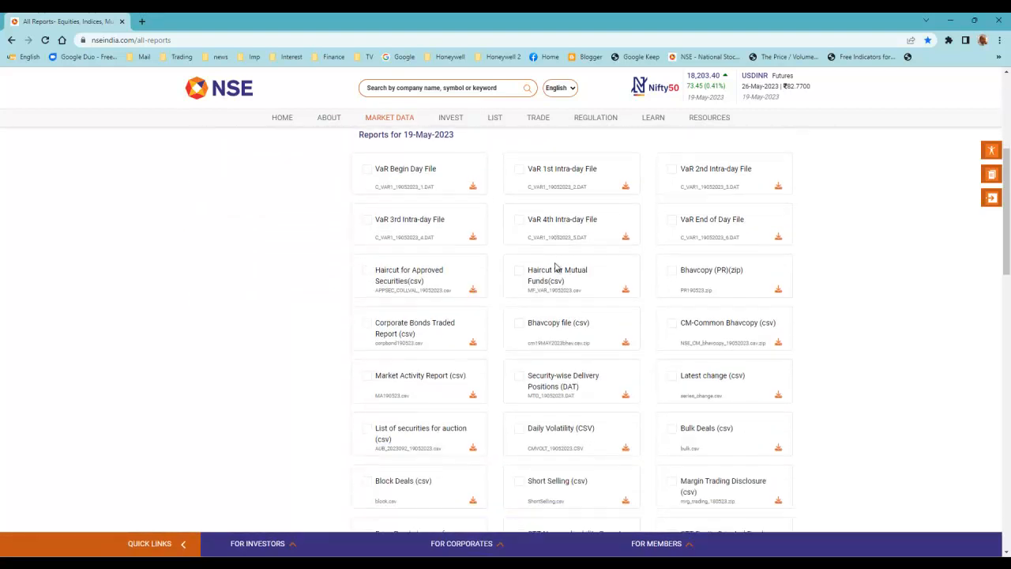
{"action": "scroll", "coordinate": [561, 273], "scroll_direction": "down", "scroll_amount": 1}
{"action": "scroll", "coordinate": [570, 290], "scroll_direction": "down", "scroll_amount": 1}
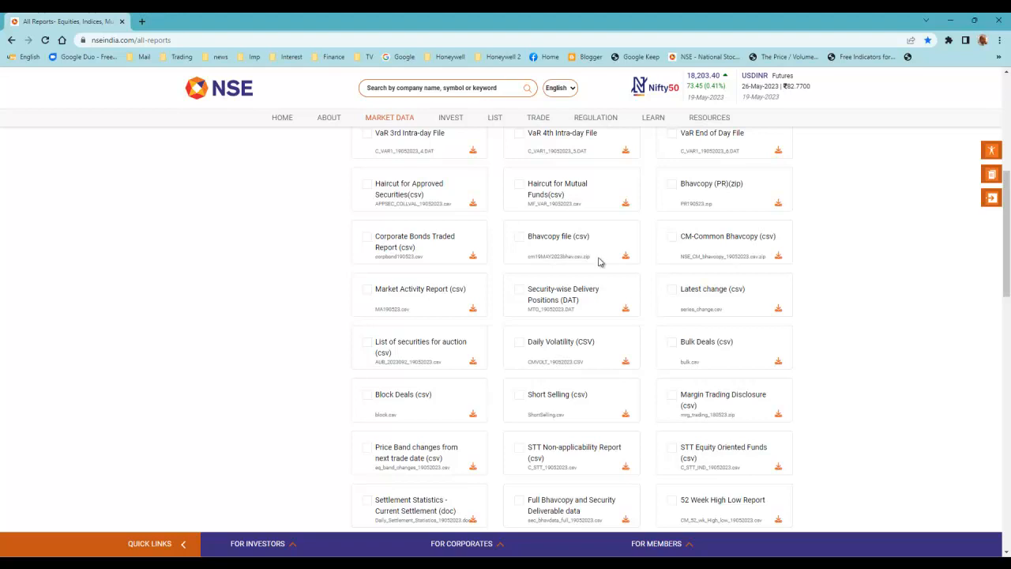
{"action": "scroll", "coordinate": [598, 261], "scroll_direction": "down", "scroll_amount": 1}
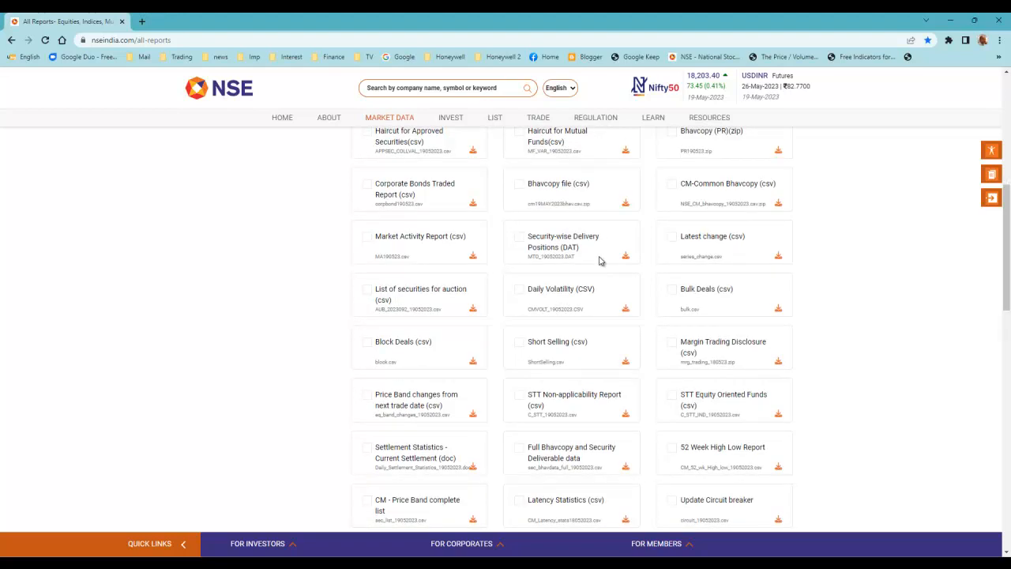
{"action": "scroll", "coordinate": [599, 262], "scroll_direction": "down", "scroll_amount": 1}
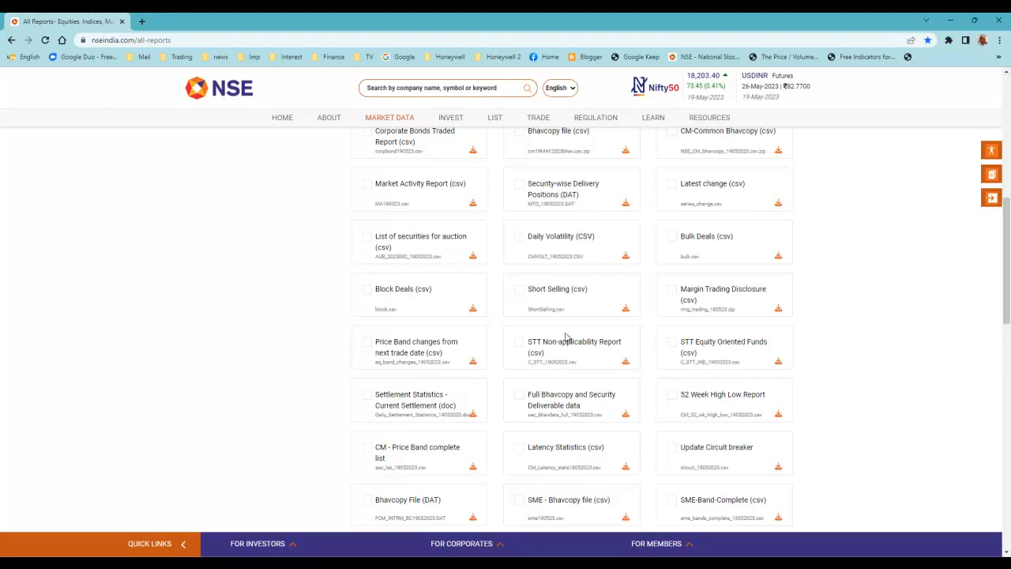
{"action": "scroll", "coordinate": [563, 324], "scroll_direction": "up", "scroll_amount": 1}
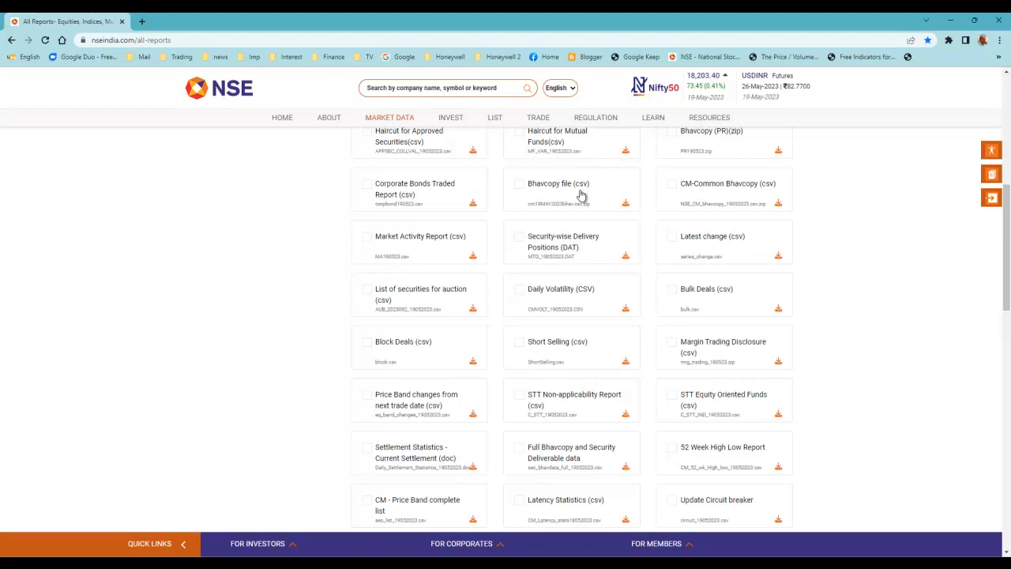
{"action": "scroll", "coordinate": [566, 320], "scroll_direction": "down", "scroll_amount": 2}
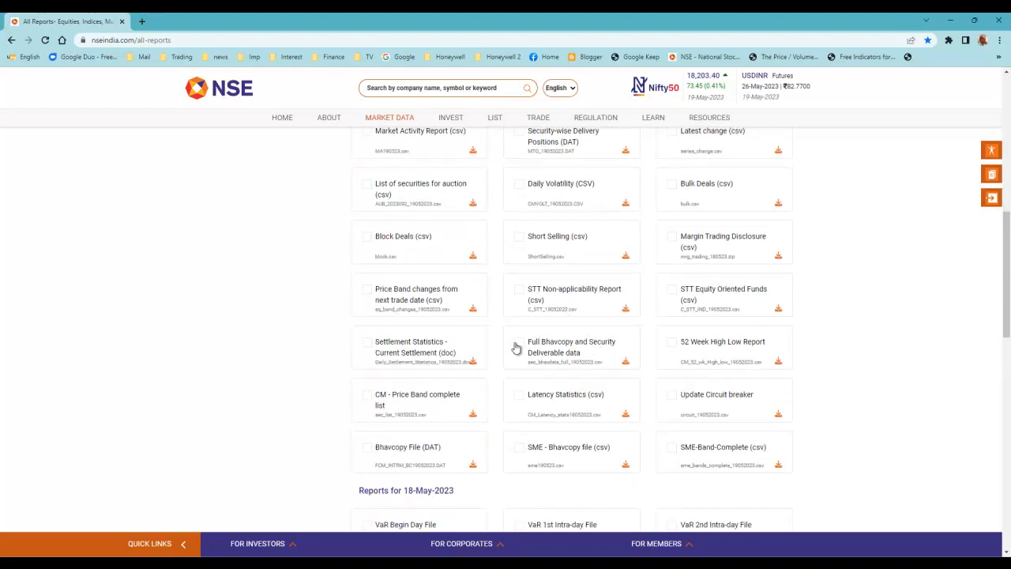
{"action": "left_click", "coordinate": [625, 361]}
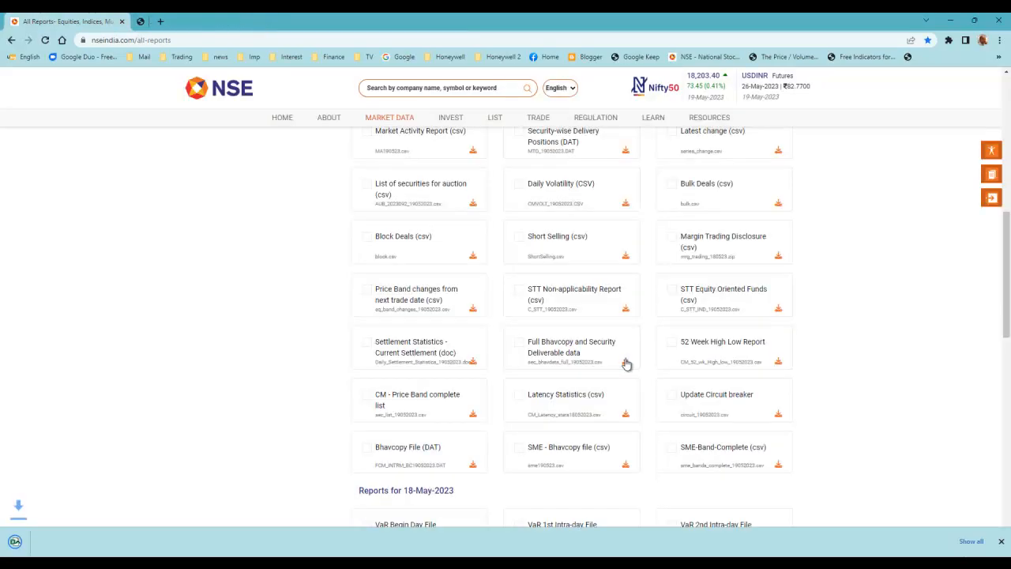
Open the Indices daily reports and download the 19-May-2023 Daily Snapshot file, ind_close_all_19052023.csv.
{"action": "scroll", "coordinate": [435, 320], "scroll_direction": "up", "scroll_amount": 3}
{"action": "scroll", "coordinate": [427, 316], "scroll_direction": "up", "scroll_amount": 3}
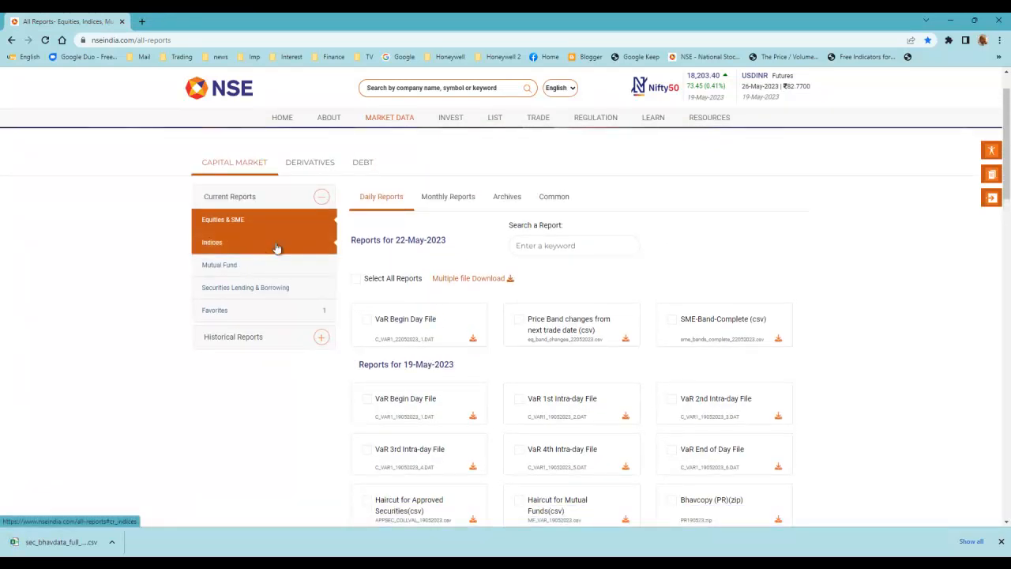
{"action": "left_click", "coordinate": [269, 243]}
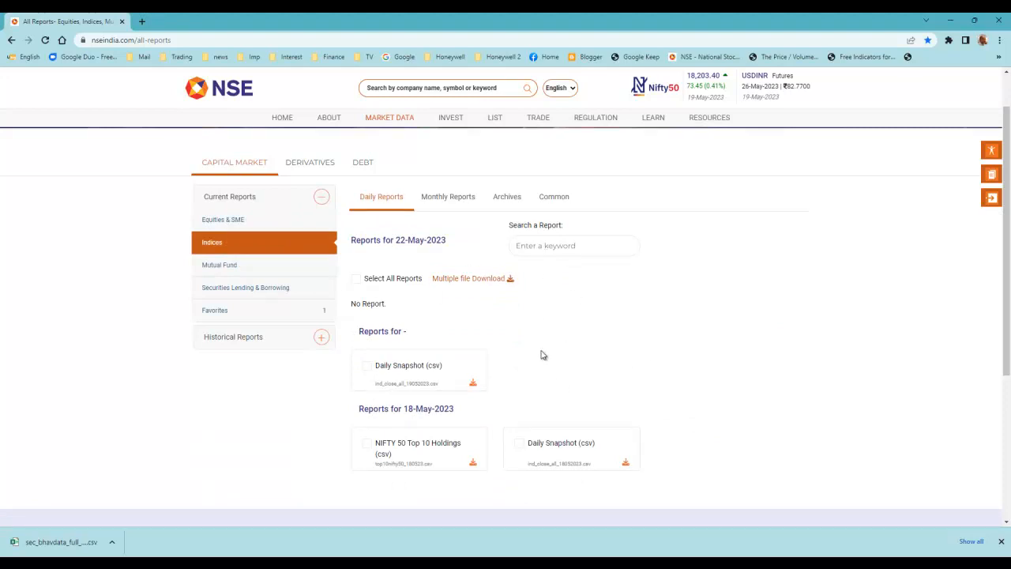
{"action": "scroll", "coordinate": [526, 306], "scroll_direction": "down", "scroll_amount": 1}
{"action": "scroll", "coordinate": [474, 309], "scroll_direction": "down", "scroll_amount": 1}
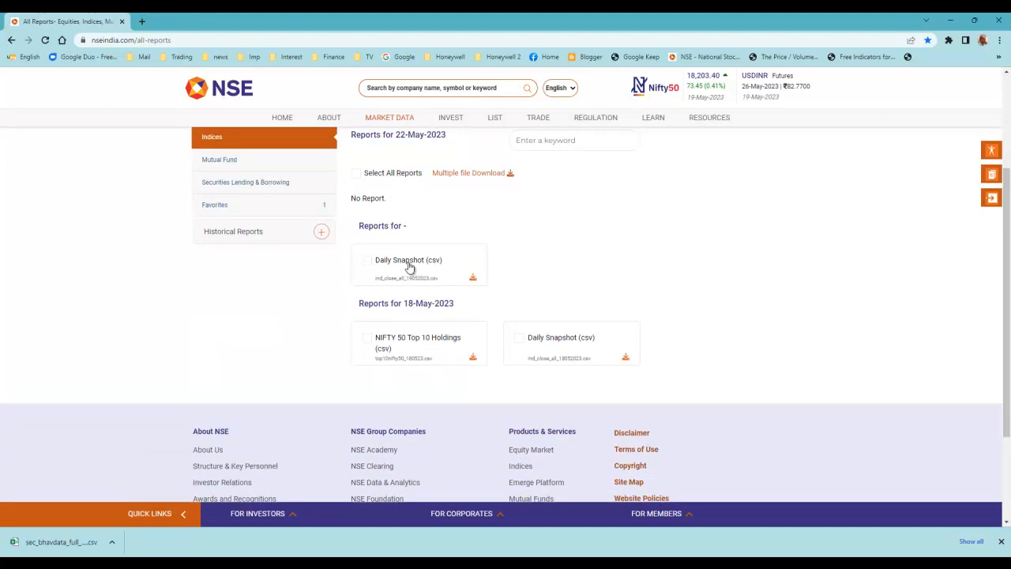
{"action": "left_click", "coordinate": [473, 280]}
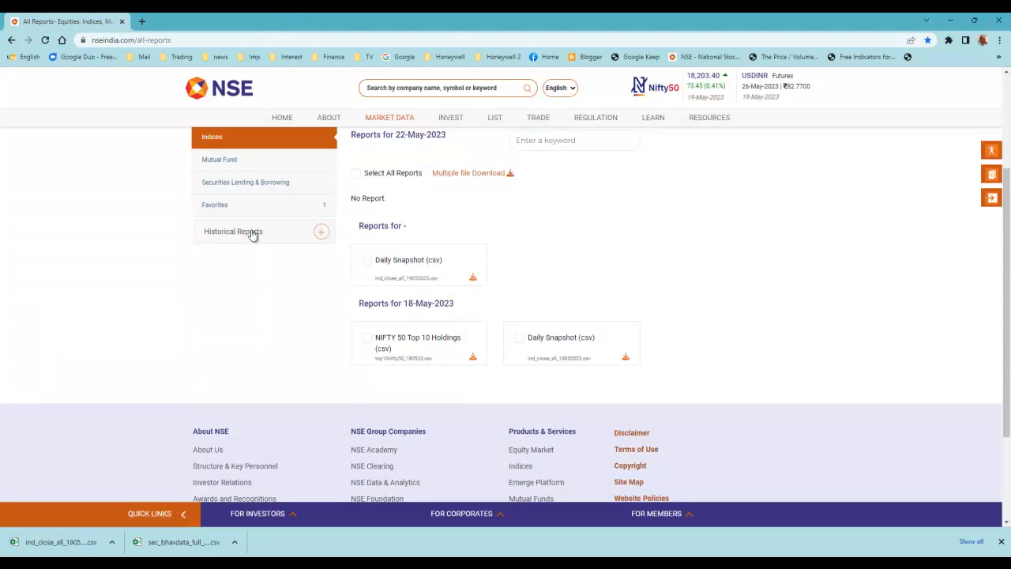
{"action": "scroll", "coordinate": [253, 235], "scroll_direction": "up", "scroll_amount": 2}
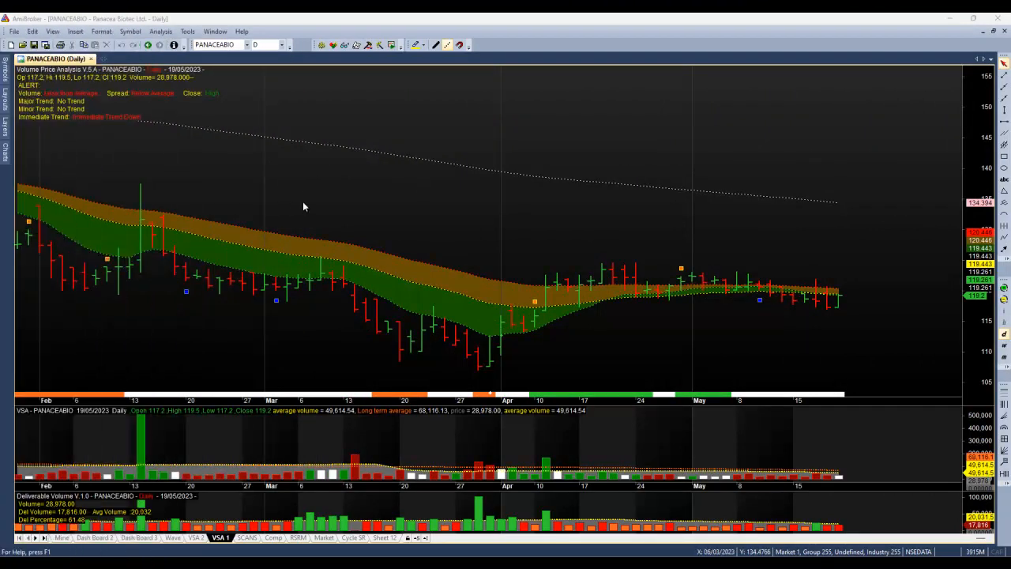
In AmiBroker, start the ASCII Import Wizard and choose sec_bhavdata_full_19052023 from Downloads as the file to import.
{"action": "left_click", "coordinate": [15, 33]}
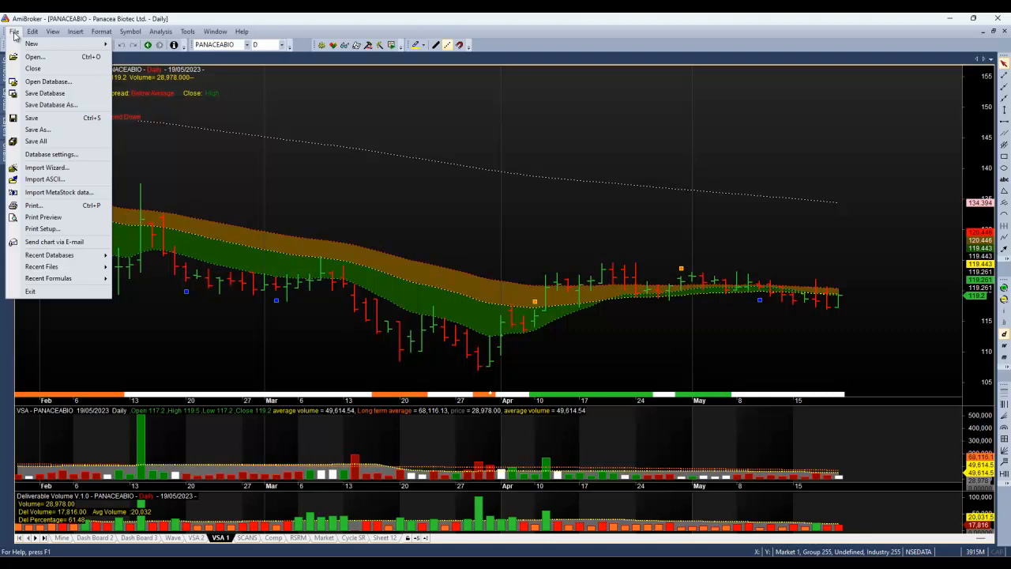
{"action": "left_click", "coordinate": [65, 168]}
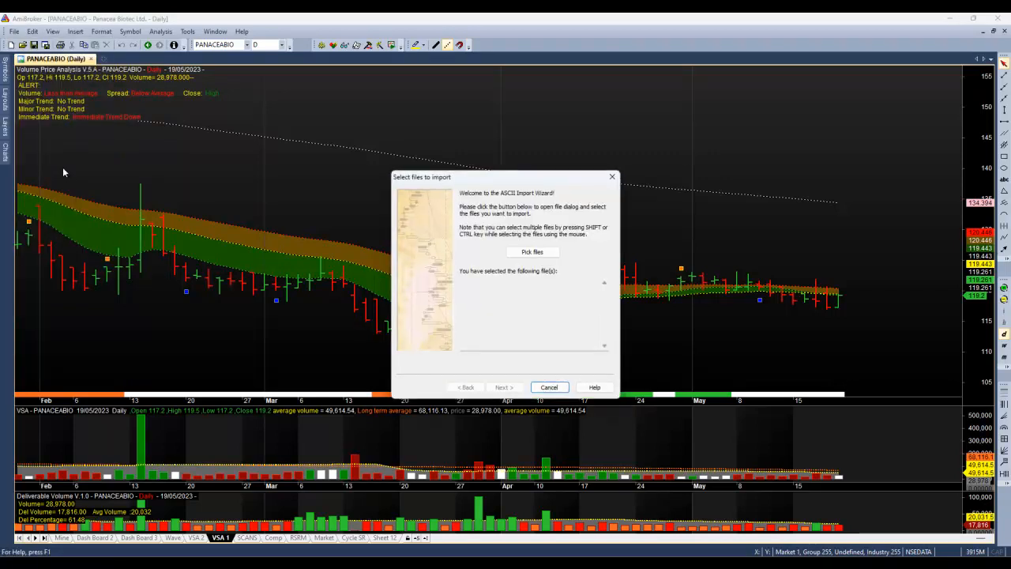
{"action": "left_click", "coordinate": [536, 254]}
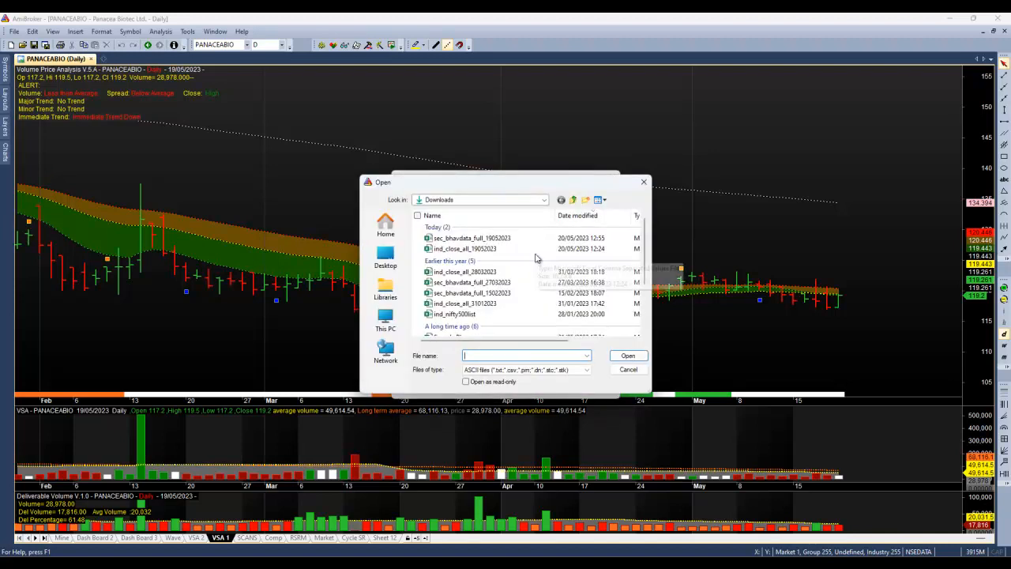
{"action": "left_click", "coordinate": [484, 238]}
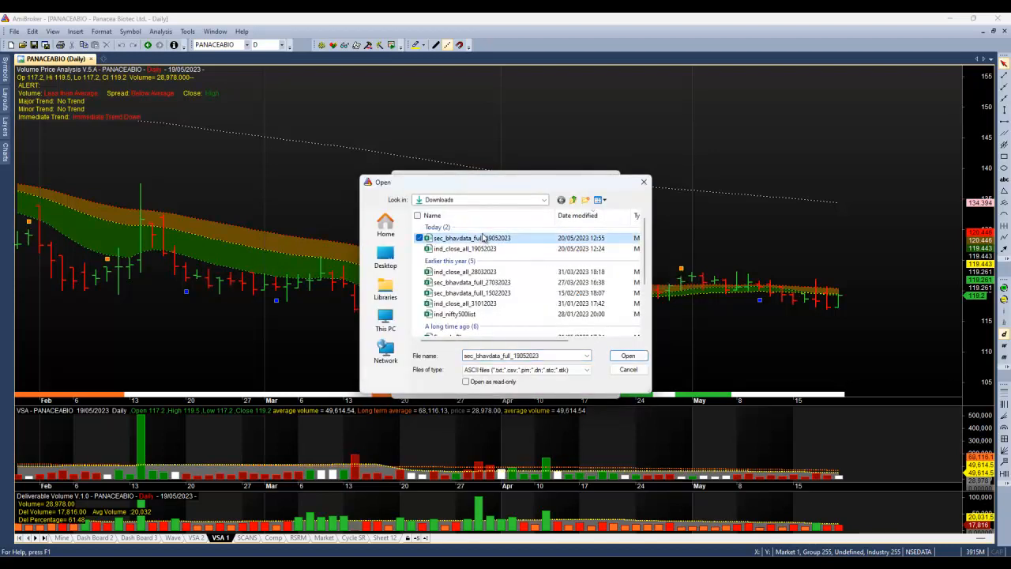
{"action": "left_click", "coordinate": [628, 358]}
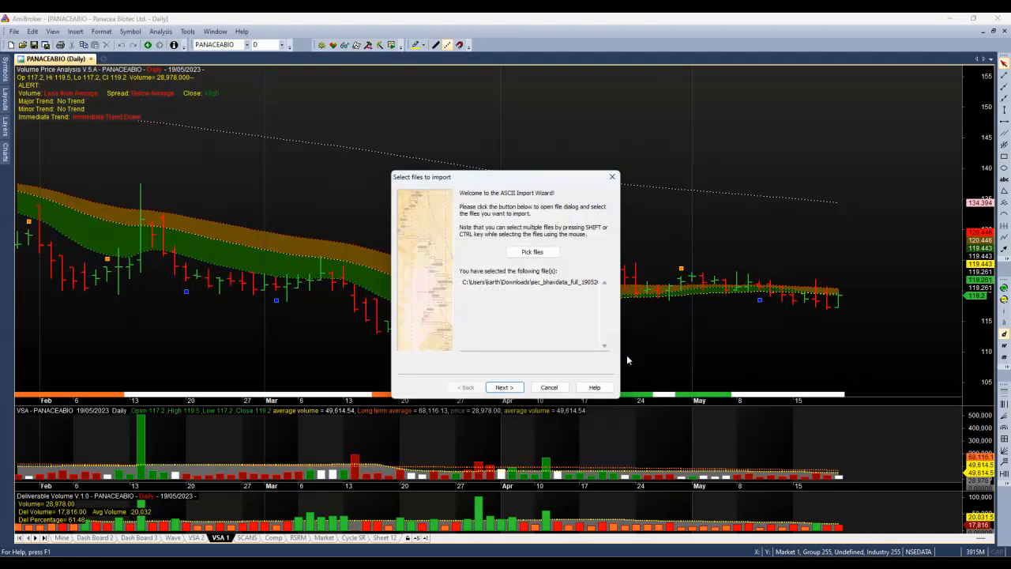
{"action": "left_click", "coordinate": [504, 386]}
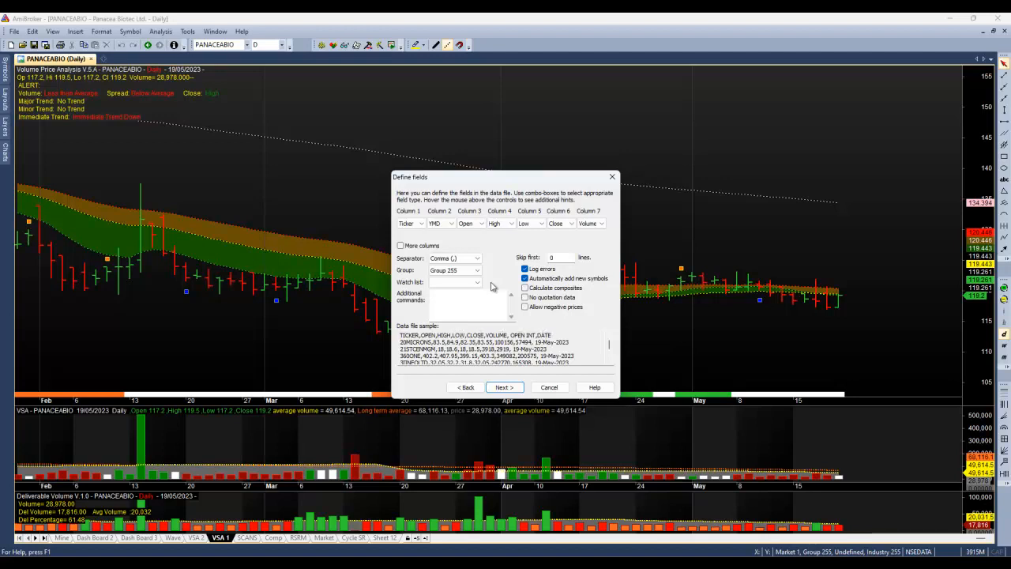
Define the import fields for columns 2 to 5 as Open, High, Low and Close.
{"action": "left_click", "coordinate": [453, 224]}
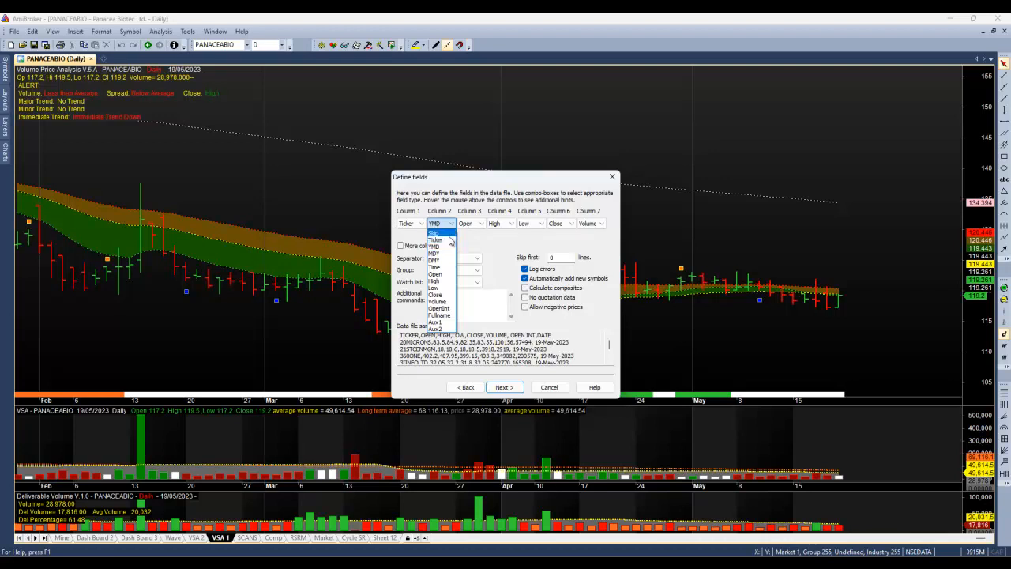
{"action": "left_click", "coordinate": [445, 275]}
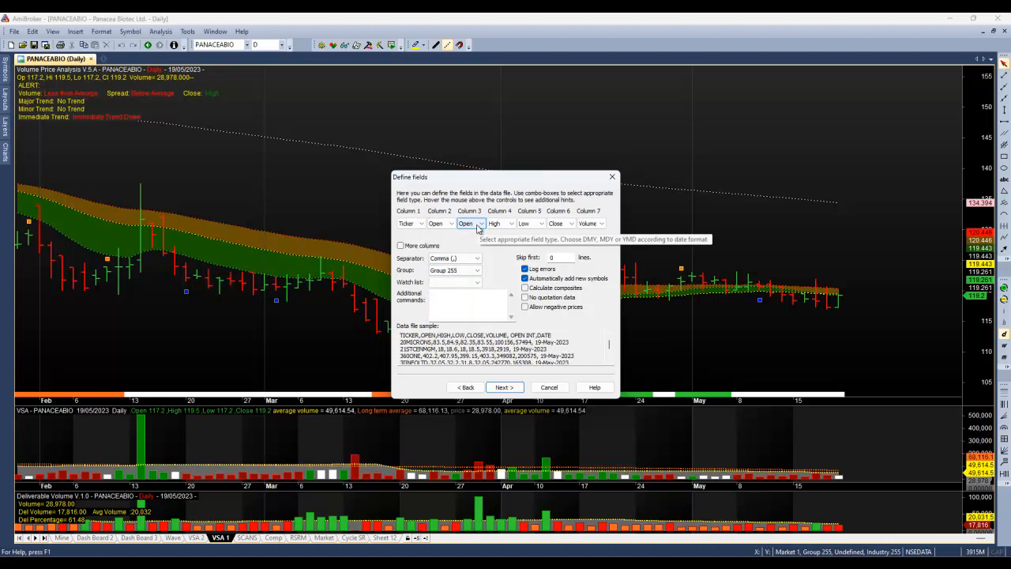
{"action": "left_click", "coordinate": [481, 229]}
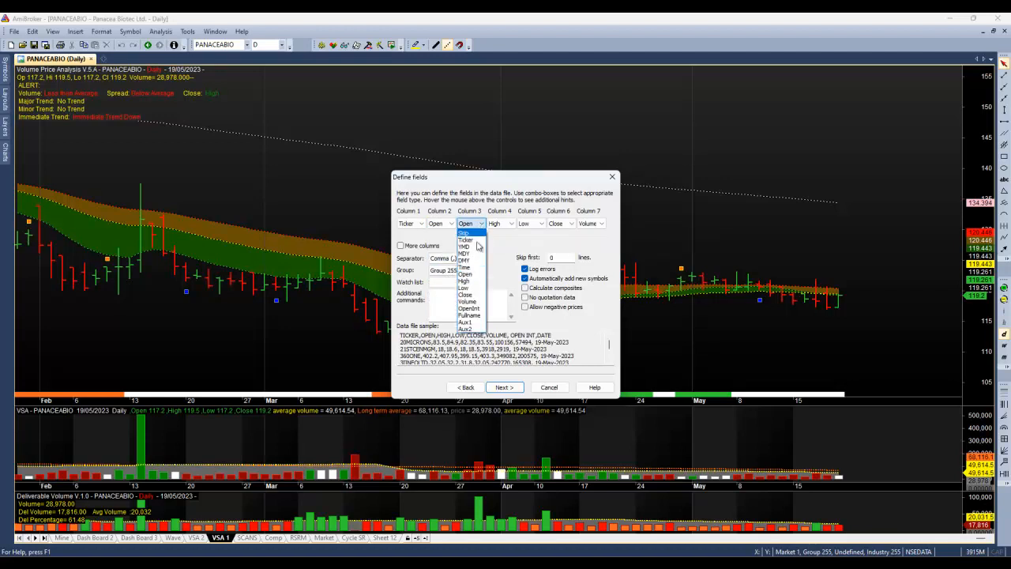
{"action": "left_click", "coordinate": [465, 282]}
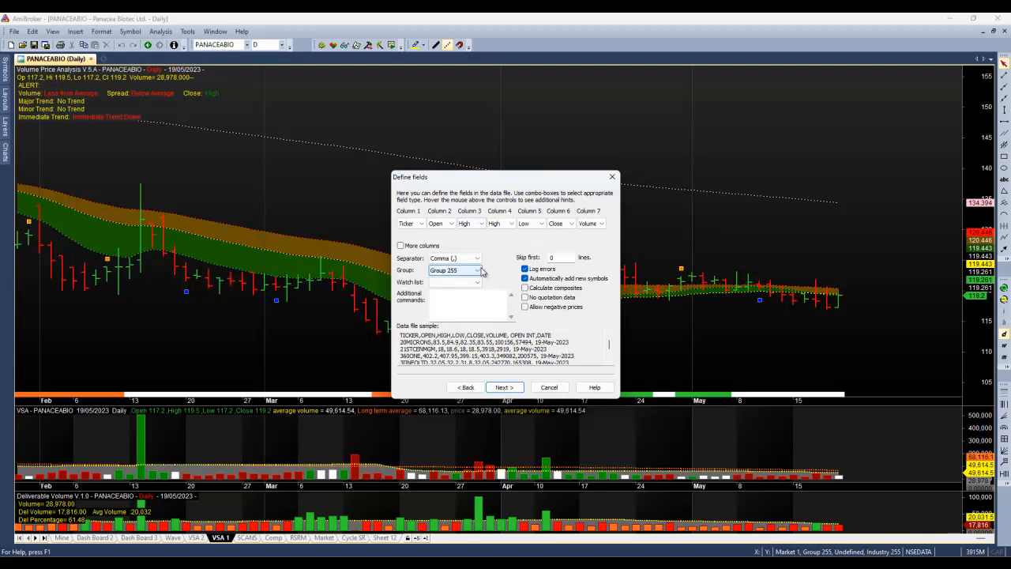
{"action": "left_click", "coordinate": [513, 226]}
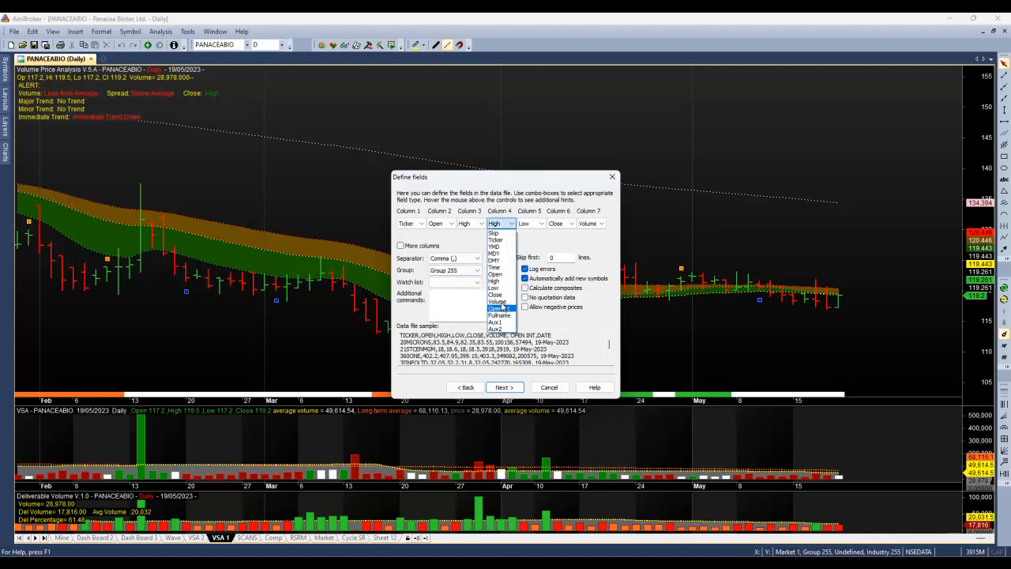
{"action": "left_click", "coordinate": [505, 291]}
{"action": "left_click", "coordinate": [541, 224]}
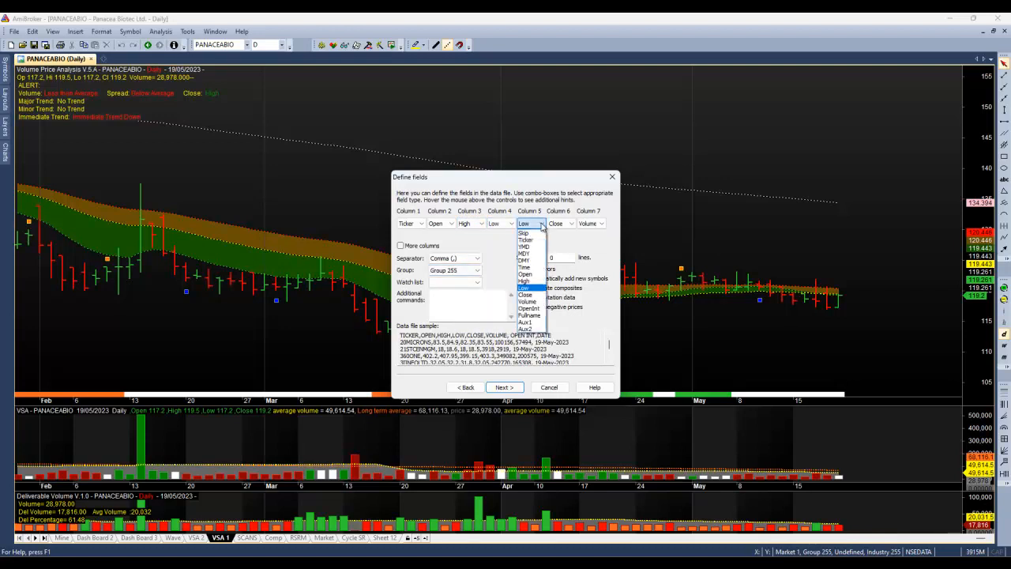
{"action": "left_click", "coordinate": [536, 295]}
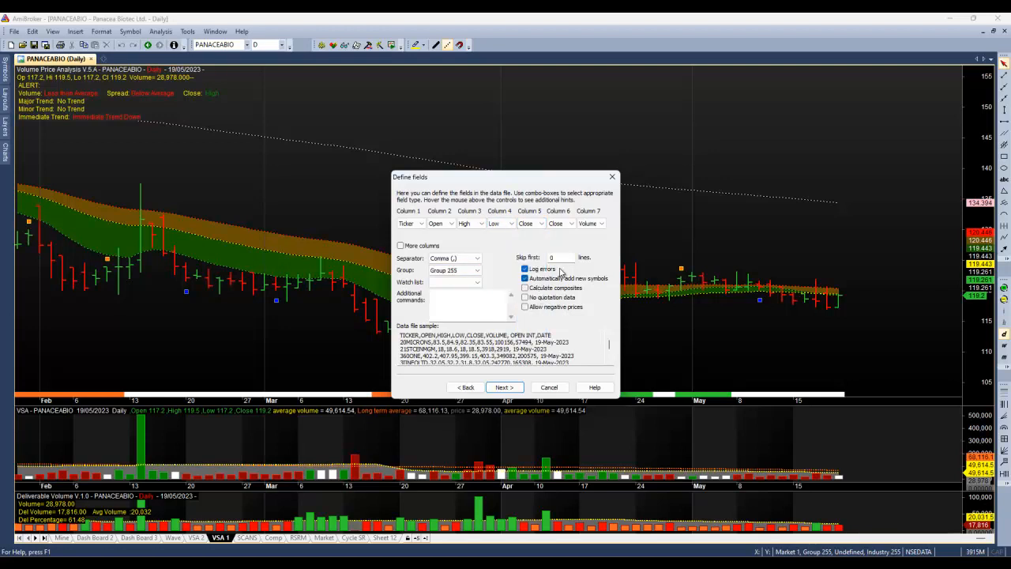
Set column 6 to Volume and column 7 to OpenInt, then enable more columns, set column 8 to DMY and accept the field definitions.
{"action": "left_click", "coordinate": [572, 225]}
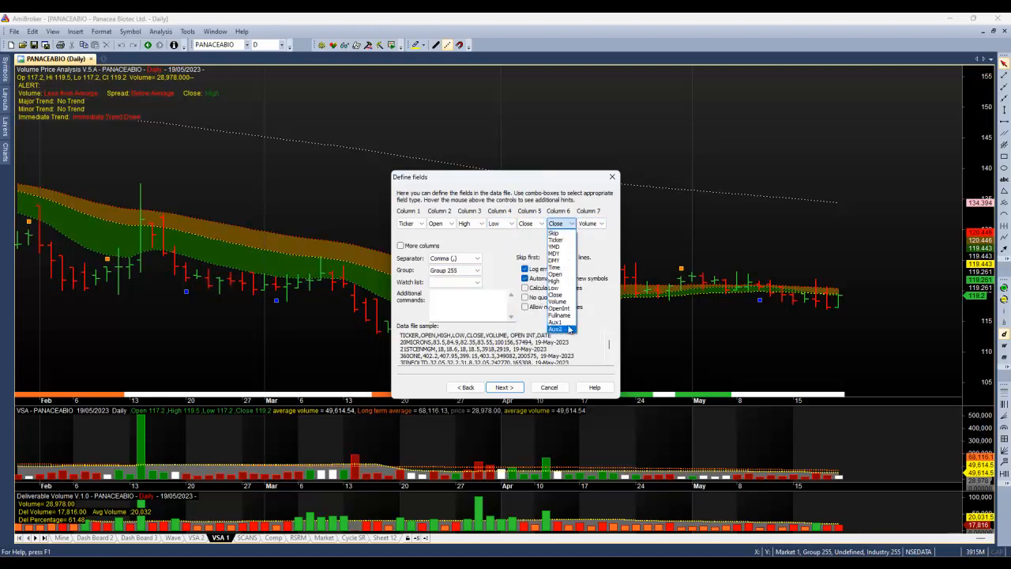
{"action": "left_click", "coordinate": [562, 304]}
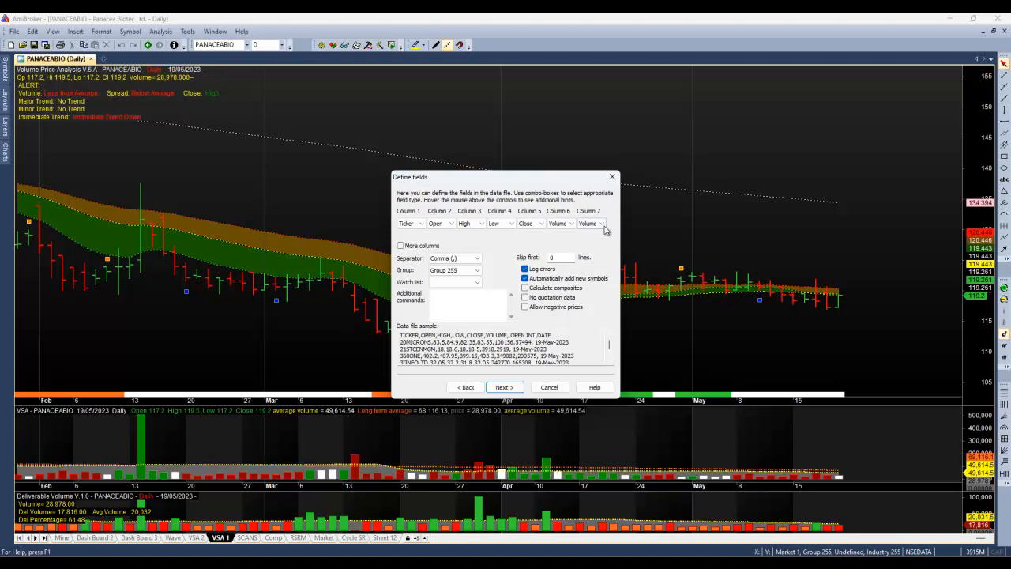
{"action": "left_click", "coordinate": [604, 223]}
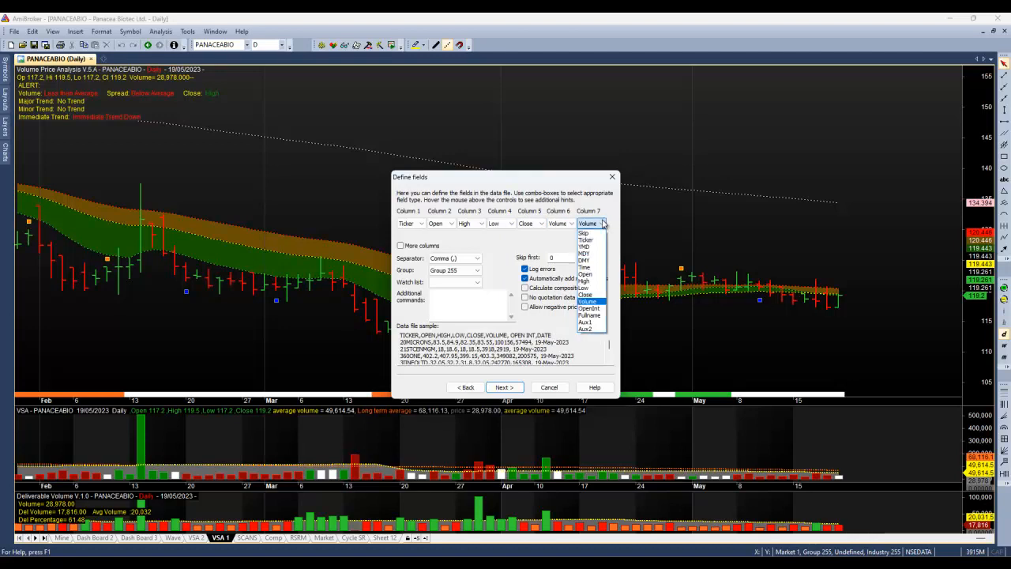
{"action": "left_click", "coordinate": [599, 309]}
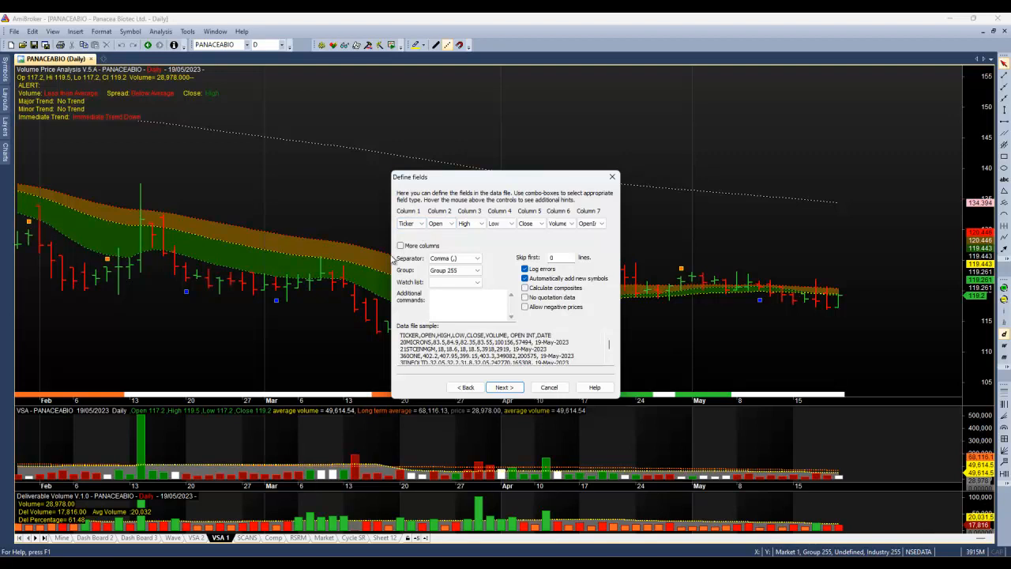
{"action": "left_click", "coordinate": [401, 246]}
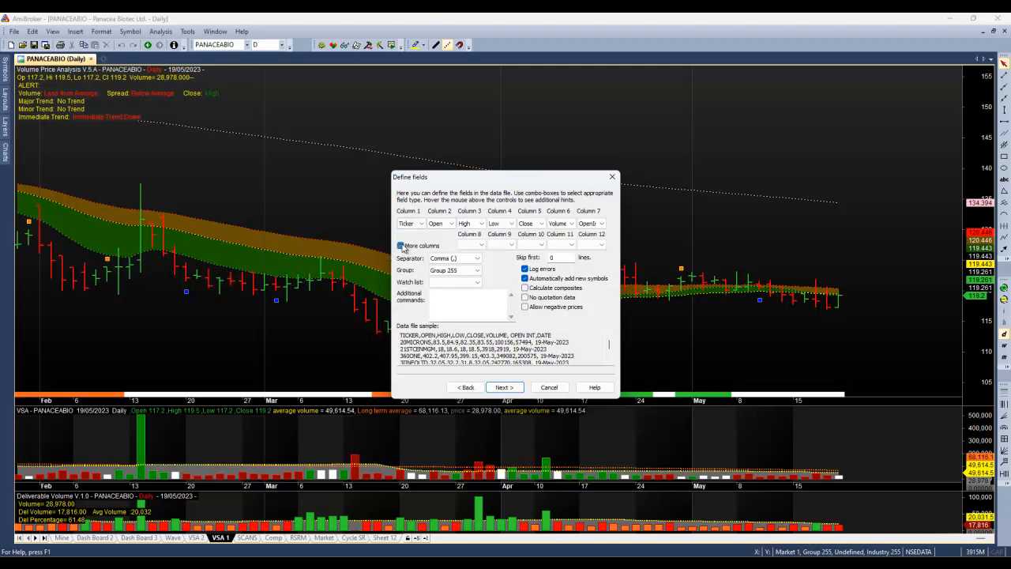
{"action": "left_click", "coordinate": [471, 245]}
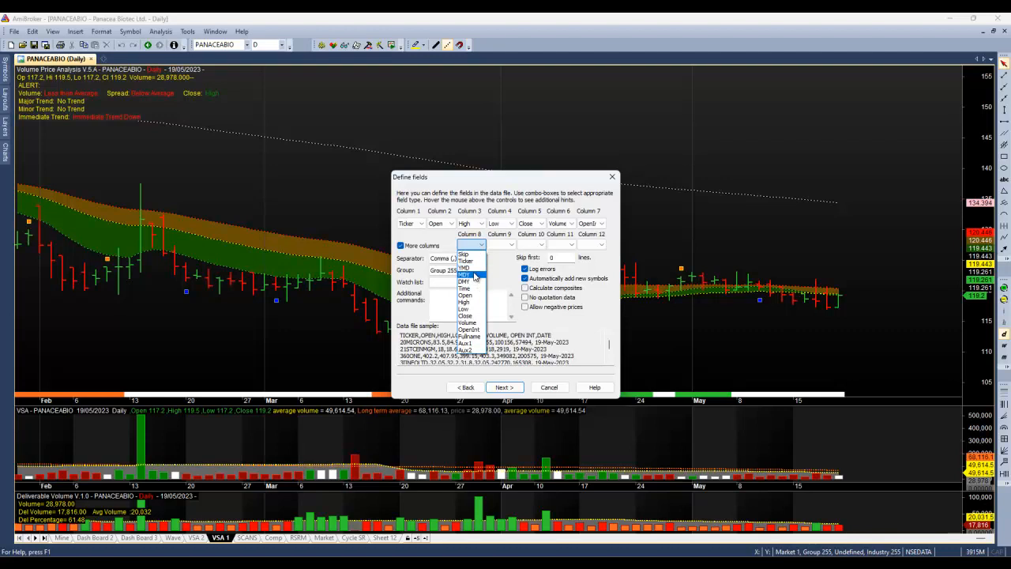
{"action": "left_click", "coordinate": [472, 282]}
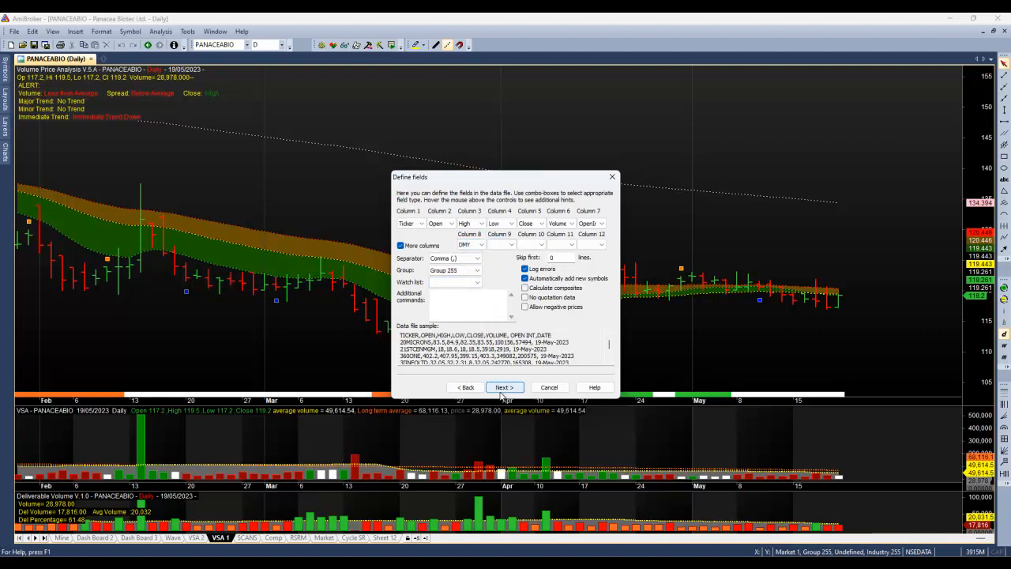
{"action": "left_click", "coordinate": [505, 387]}
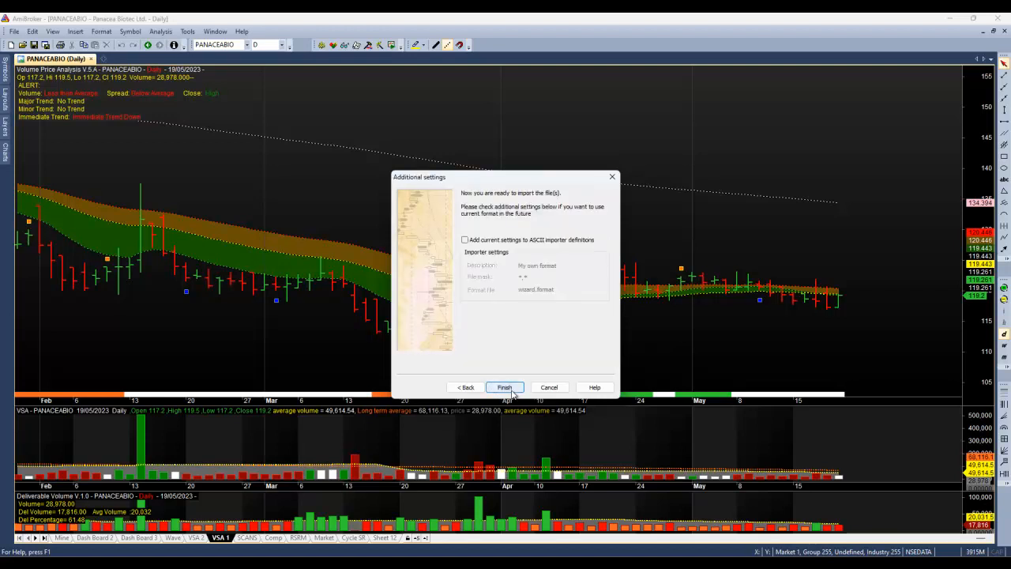
Add the settings to the ASCII importer definitions as "My Bhav copy" with format file mybhavcopy.format, and run the import.
{"action": "left_click", "coordinate": [464, 241]}
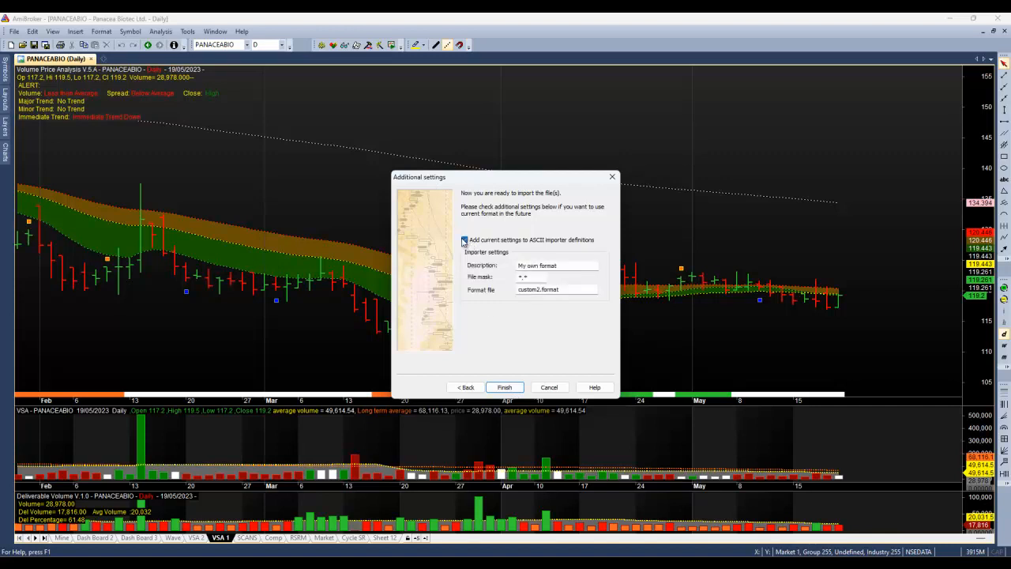
{"action": "left_click", "coordinate": [560, 266]}
{"action": "key", "text": "BackSpace"}
{"action": "type", "text": "y Bhav copy"}
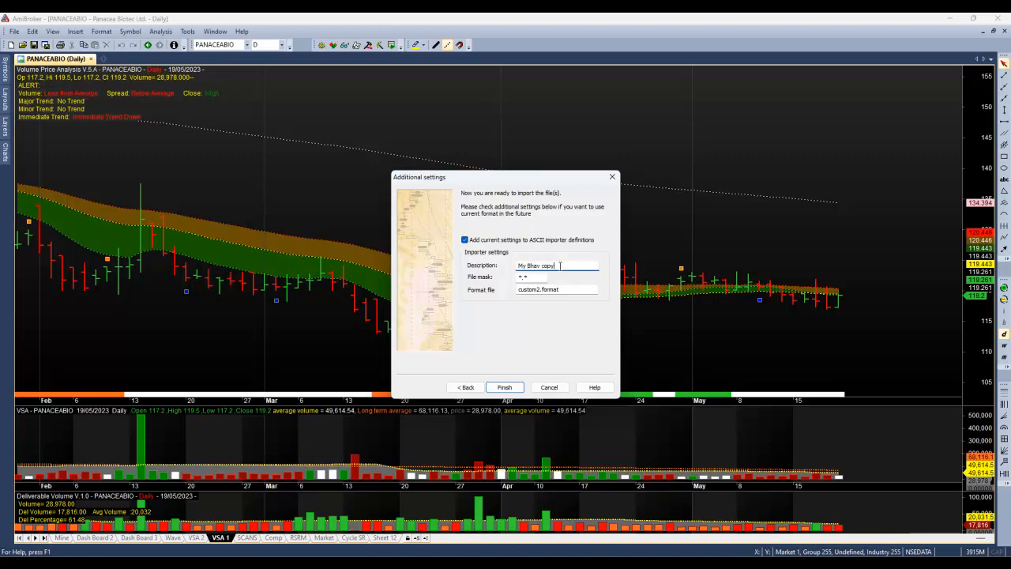
{"action": "left_click", "coordinate": [540, 290]}
{"action": "left_click_drag", "start_coordinate": [539, 289], "coordinate": [487, 289]}
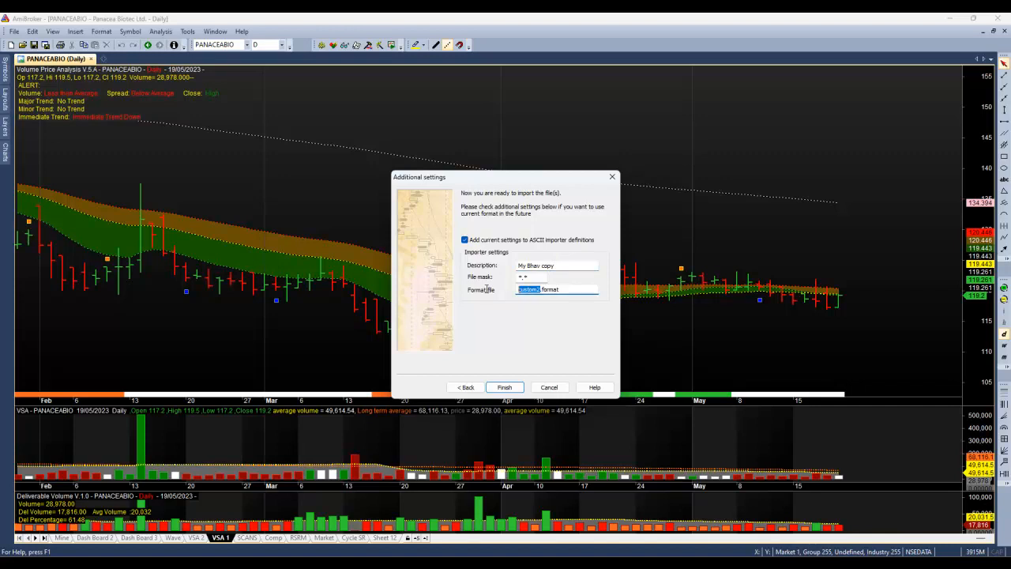
{"action": "type", "text": "mybhavcopy"}
{"action": "left_click", "coordinate": [506, 387]}
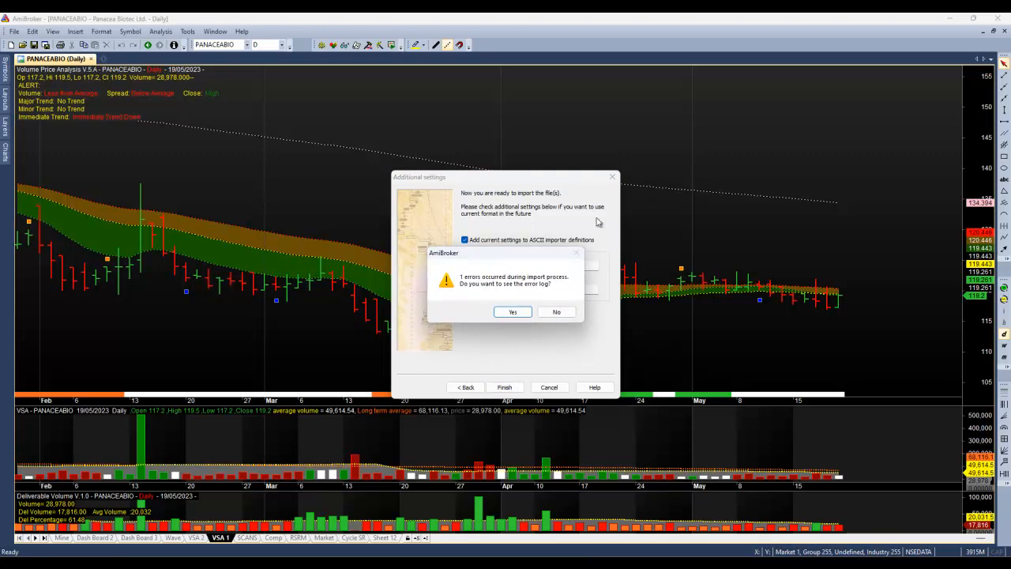
Review the import error log, close it, and check the latest bar on the PANACEABIO chart.
{"action": "left_click", "coordinate": [510, 313]}
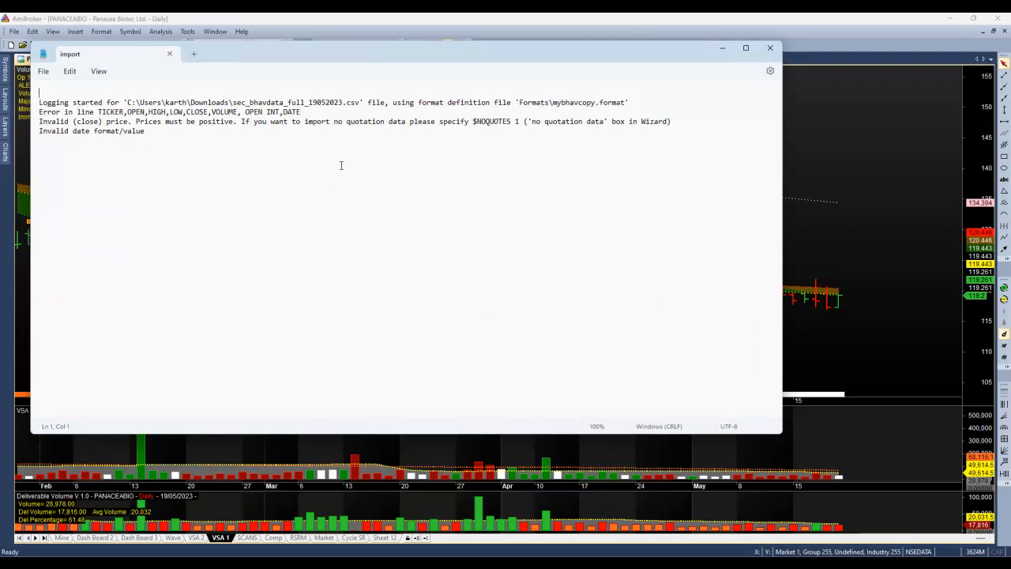
{"action": "left_click", "coordinate": [770, 47]}
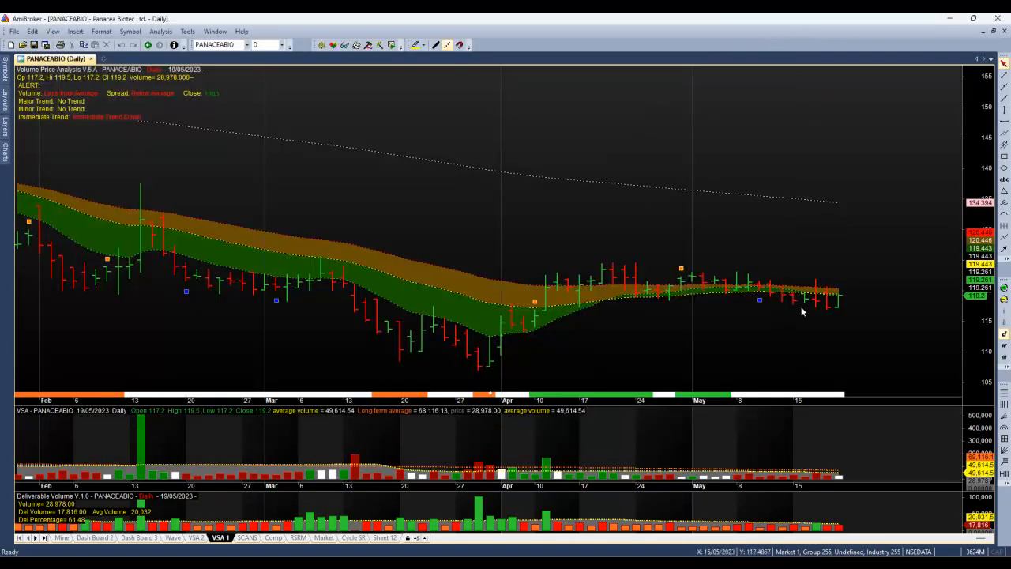
{"action": "left_click", "coordinate": [839, 308]}
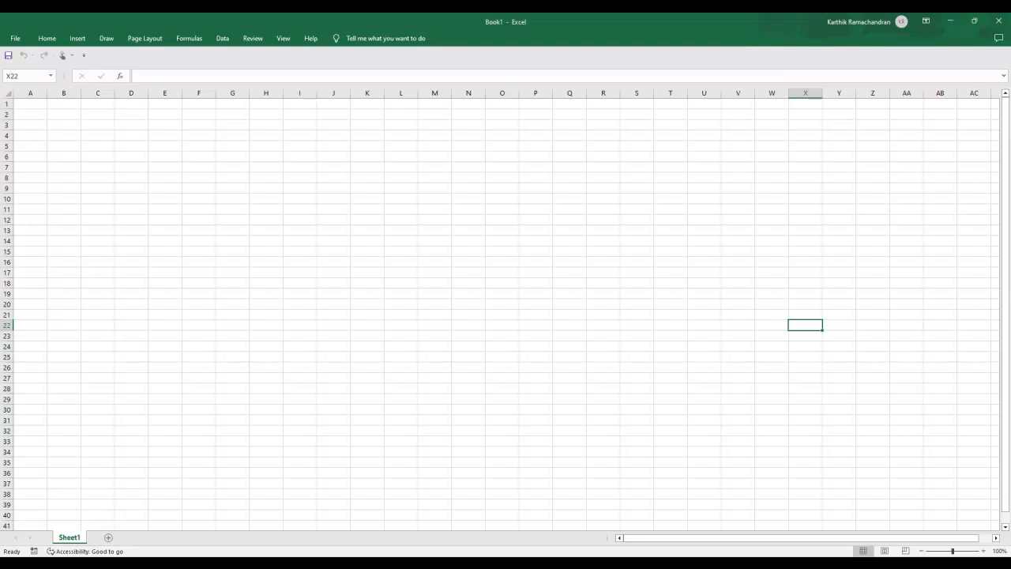
Switch to the NSE All Reports page in Chrome and download the Full Bhavcopy and Security Deliverable data for 19-May-2023.
{"action": "mouse_move", "coordinate": [518, 562]}
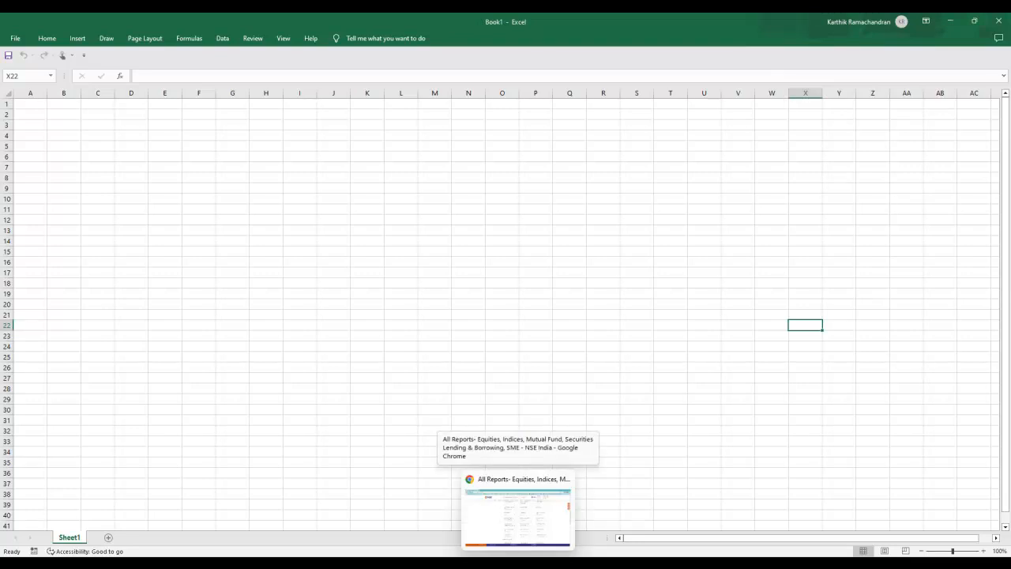
{"action": "left_click", "coordinate": [517, 513]}
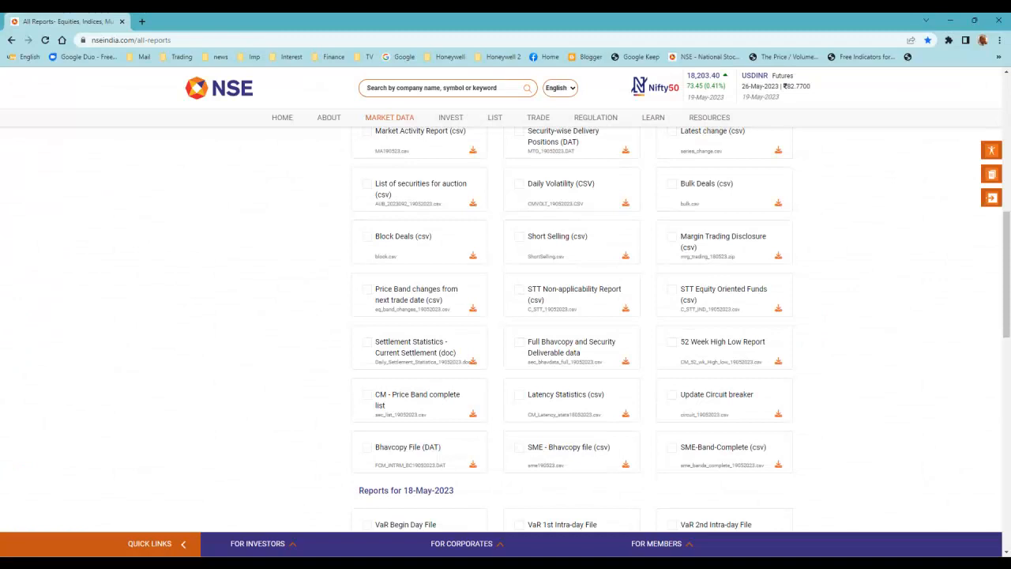
{"action": "left_click", "coordinate": [625, 364]}
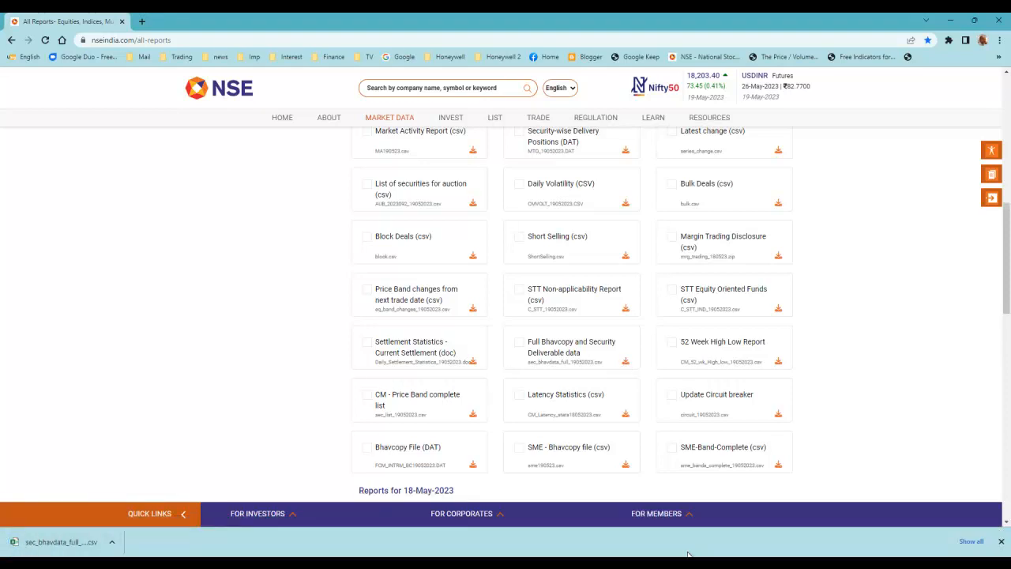
Switch to Excel and open the workbook sec_bhavdata_full_19052023 from the recent files.
{"action": "left_click", "coordinate": [635, 563]}
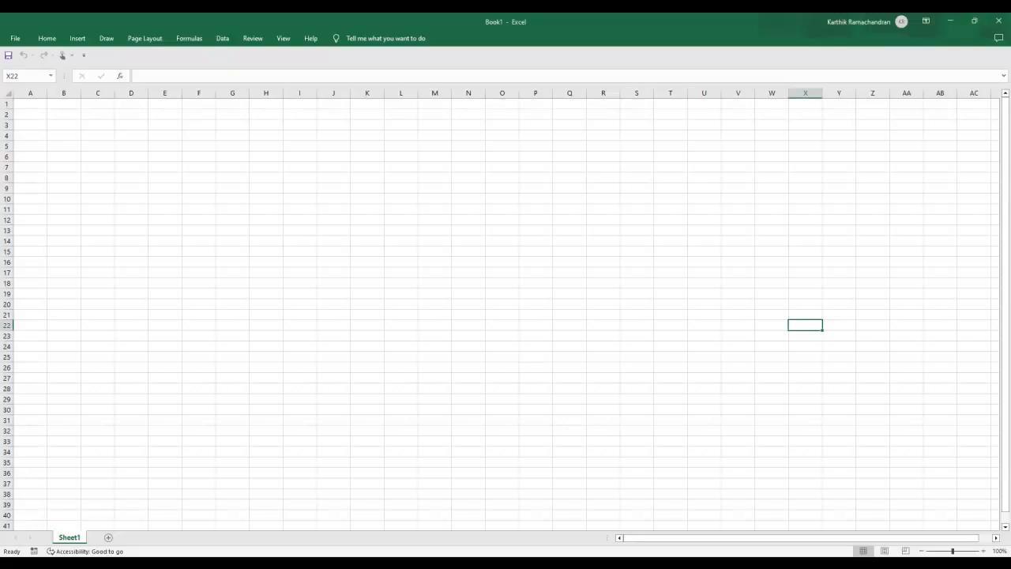
{"action": "left_click", "coordinate": [15, 38]}
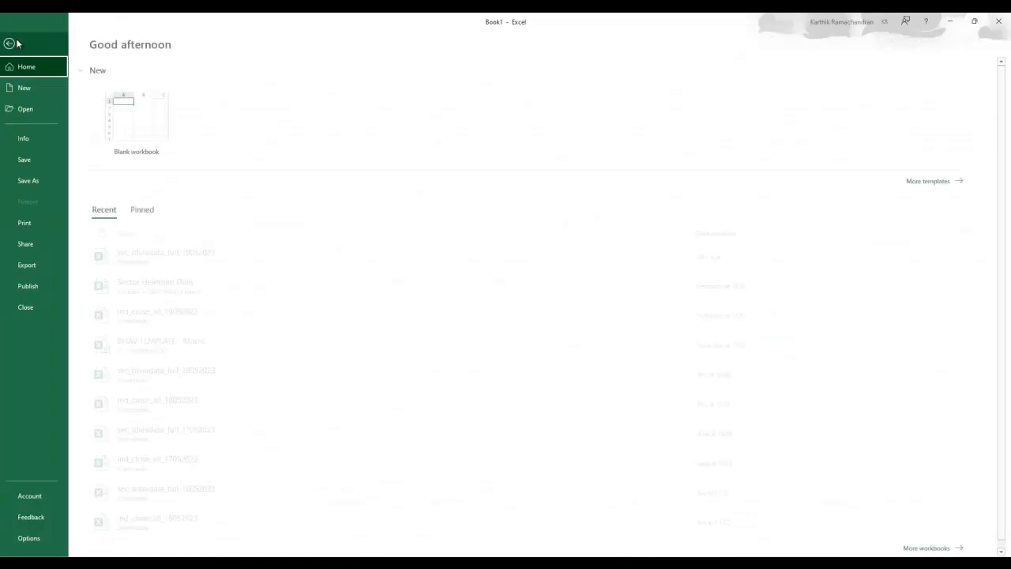
{"action": "left_click", "coordinate": [35, 113]}
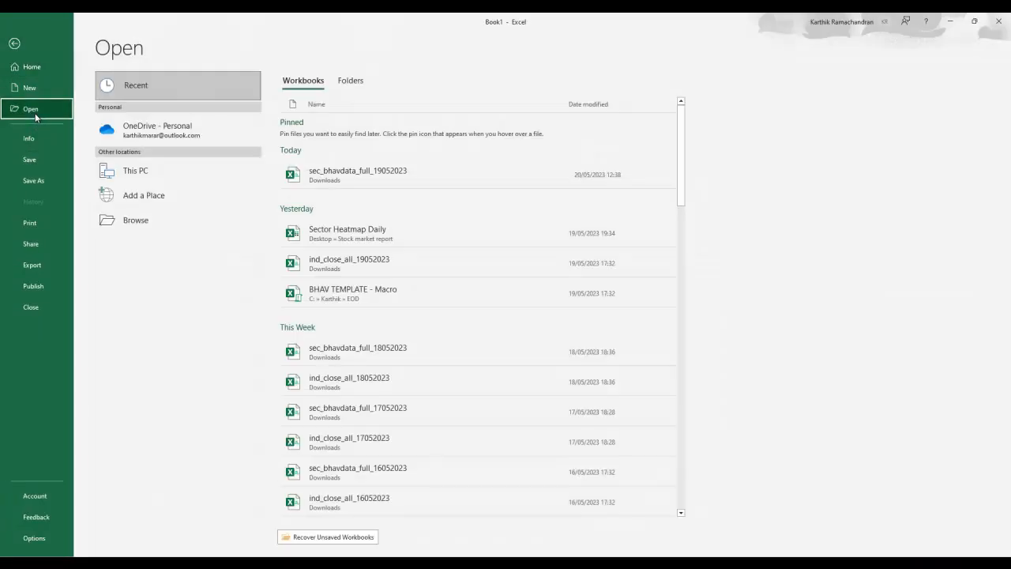
{"action": "left_click", "coordinate": [385, 174]}
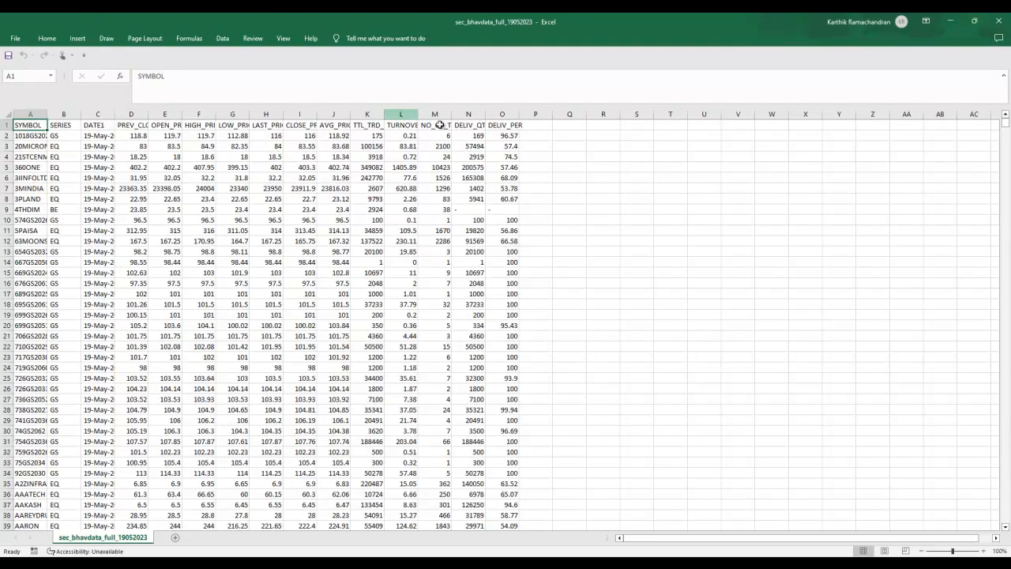
Run the Bhavcpy macro on the bhavcopy sheet, then save and close the cleaned file.
{"action": "left_click", "coordinate": [6, 125]}
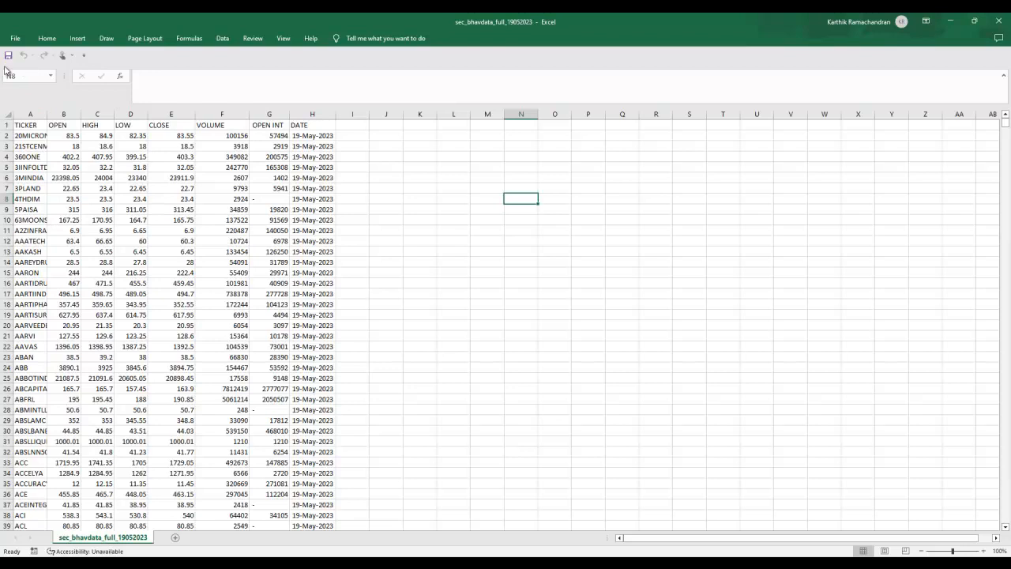
{"action": "left_click", "coordinate": [1000, 21]}
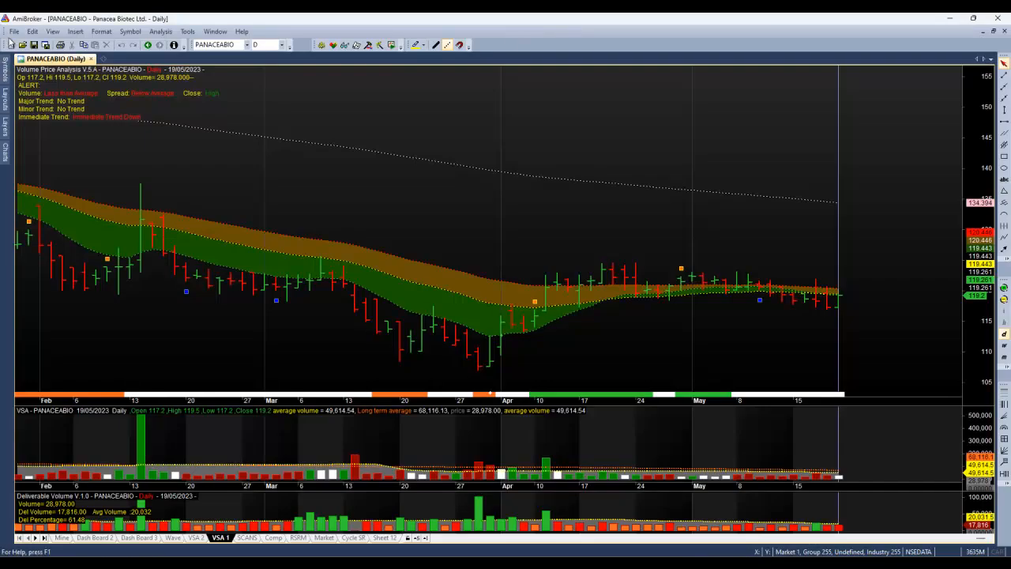
In AmiBroker, import sec_bhavdata_full_19052023 as ASCII with the "My Bhav copy" format and decline viewing the error log.
{"action": "left_click", "coordinate": [14, 31]}
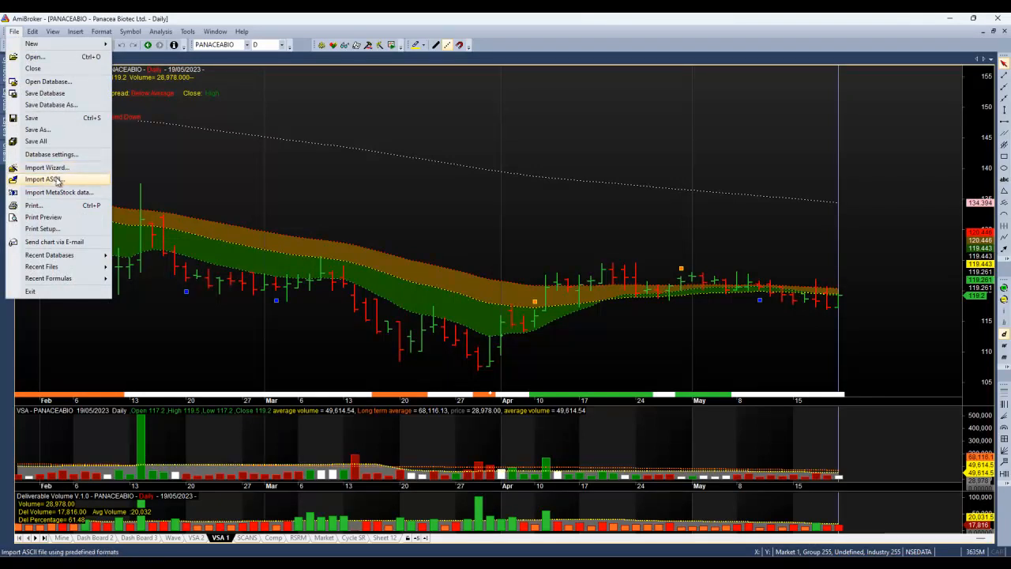
{"action": "left_click", "coordinate": [57, 179]}
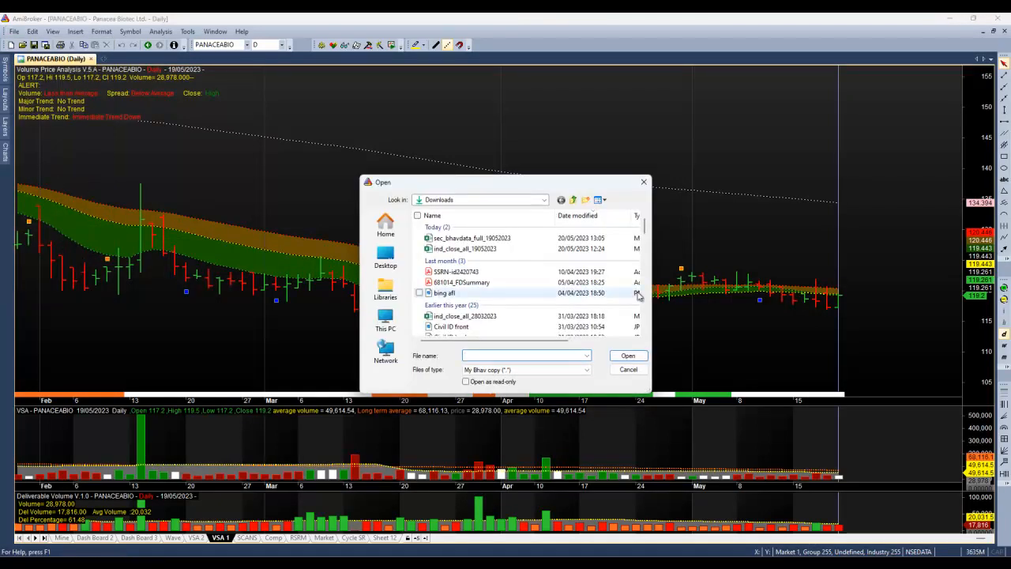
{"action": "left_click", "coordinate": [493, 239]}
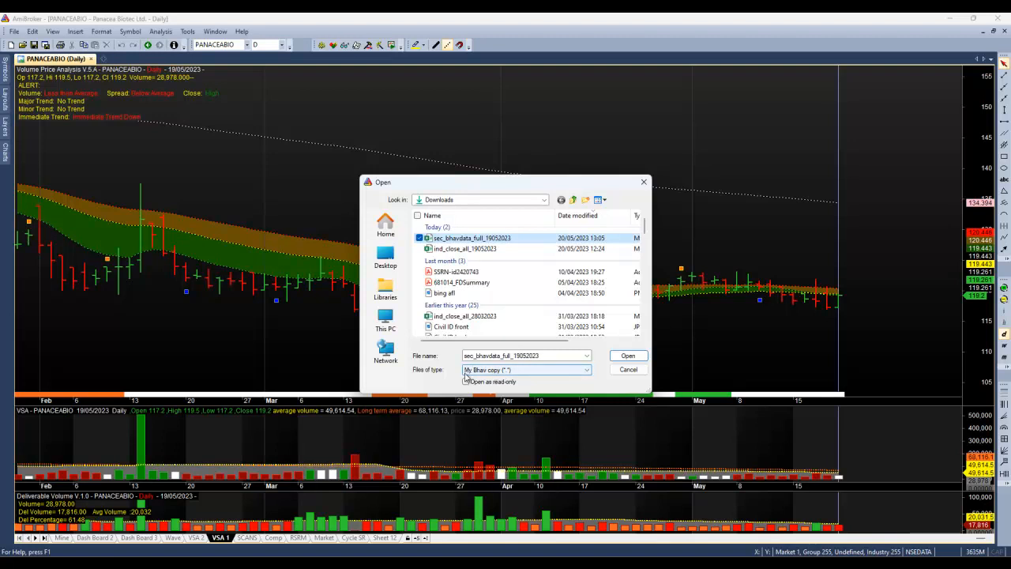
{"action": "left_click", "coordinate": [587, 371]}
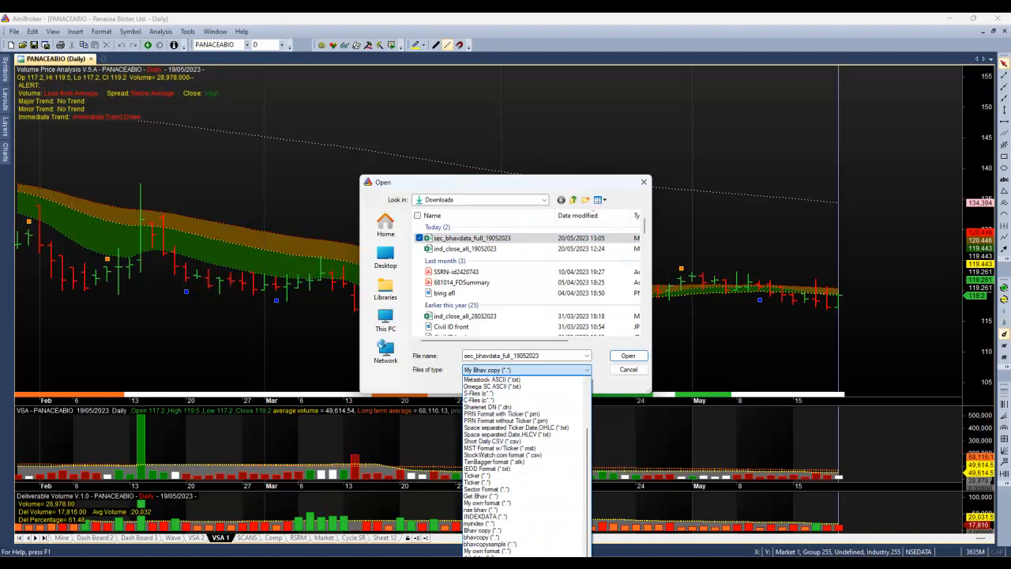
{"action": "left_click", "coordinate": [614, 354]}
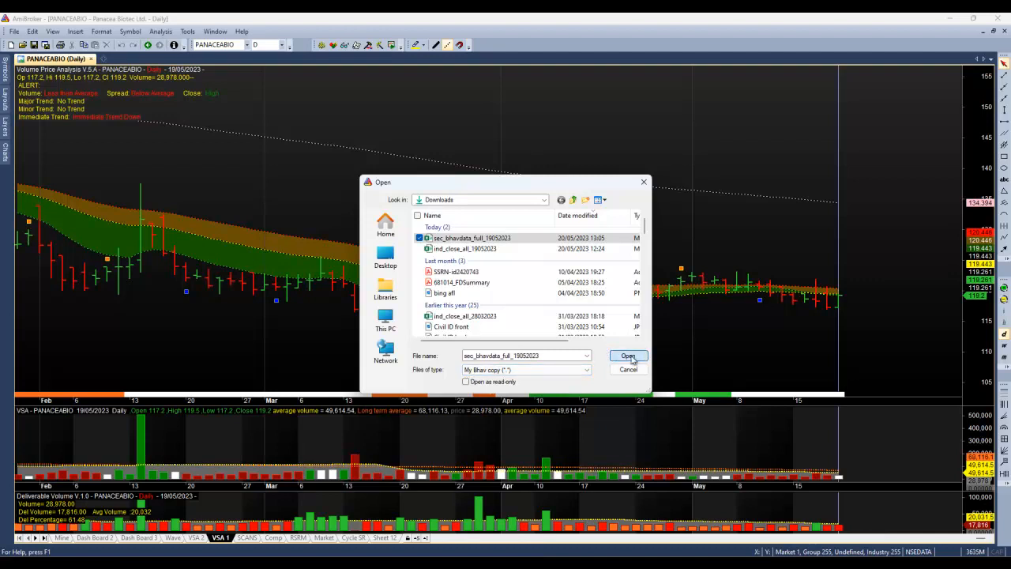
{"action": "left_click", "coordinate": [629, 357]}
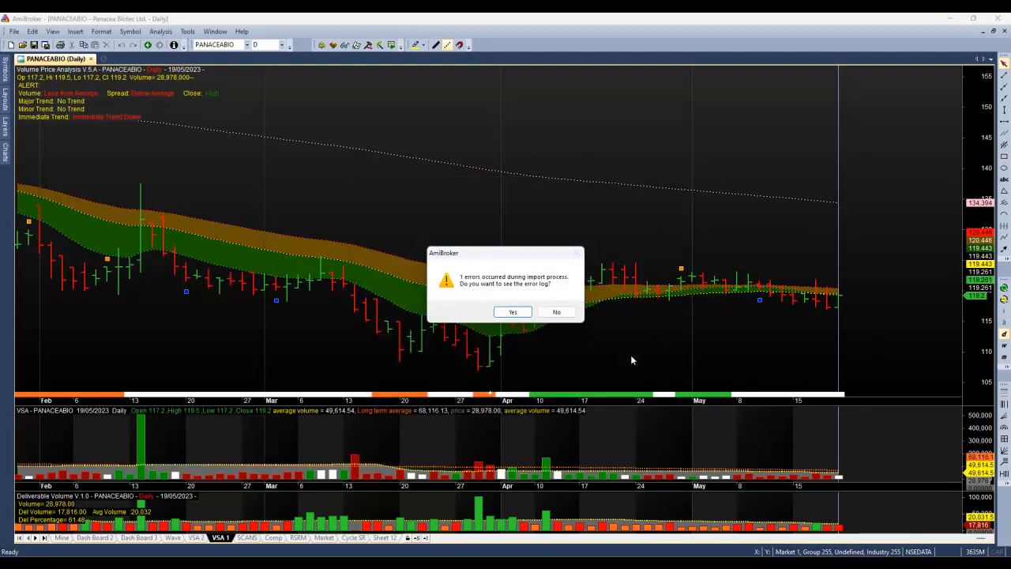
{"action": "left_click", "coordinate": [566, 314]}
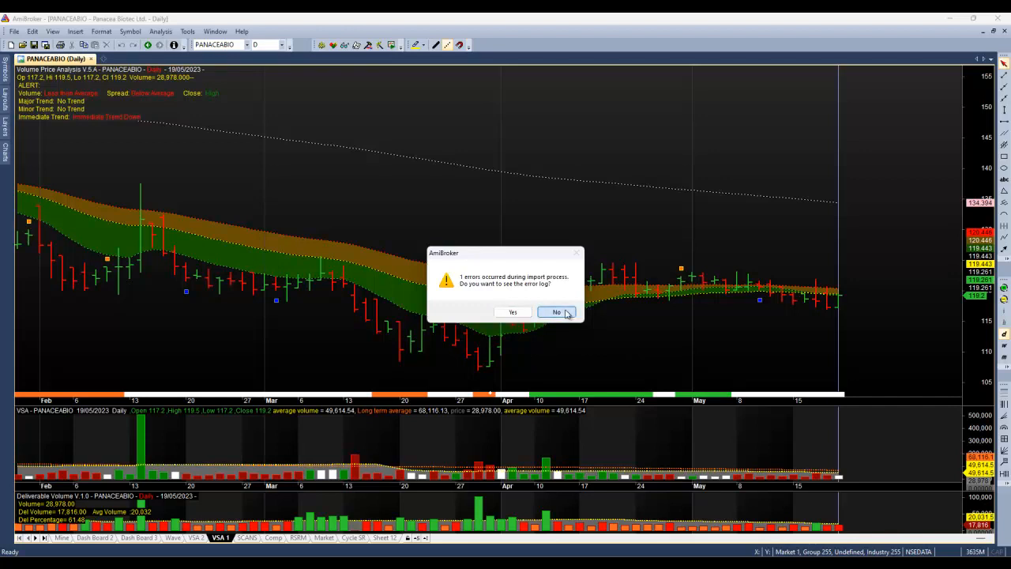
{"action": "left_click", "coordinate": [557, 312]}
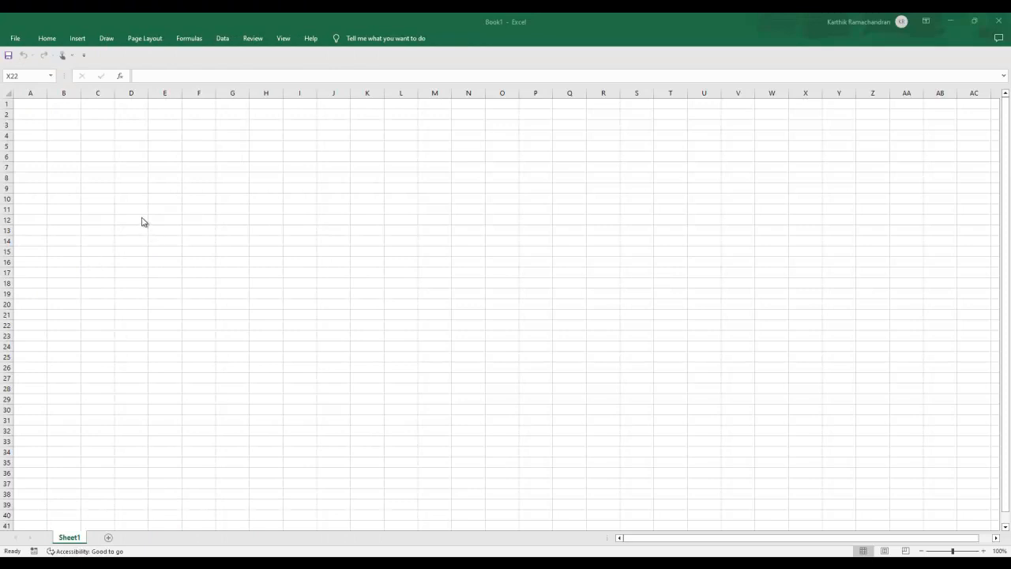
Open the index report ind_close_all_19052023 from the Downloads folder in Excel.
{"action": "left_click", "coordinate": [12, 40]}
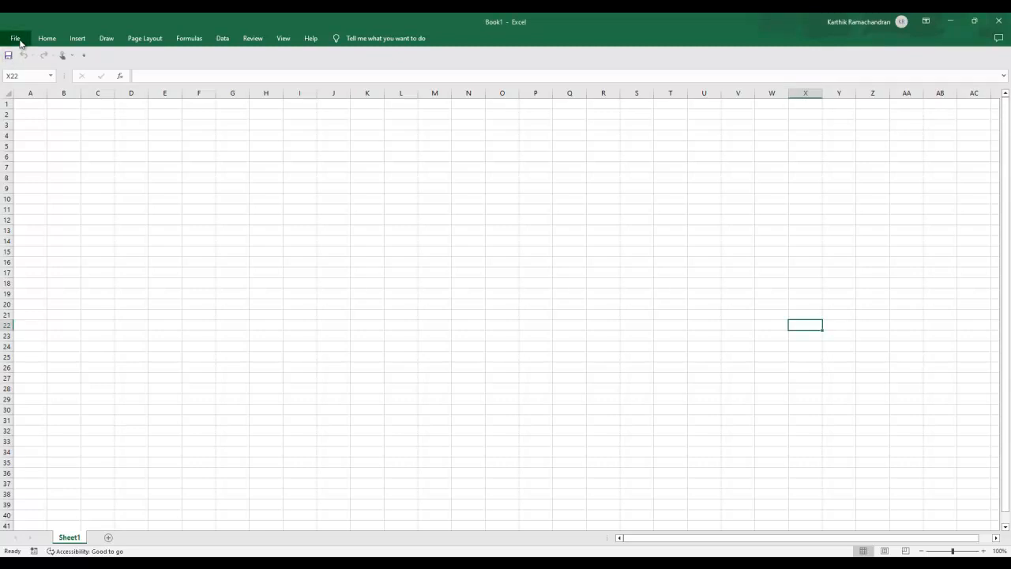
{"action": "left_click", "coordinate": [14, 38]}
{"action": "left_click", "coordinate": [19, 112]}
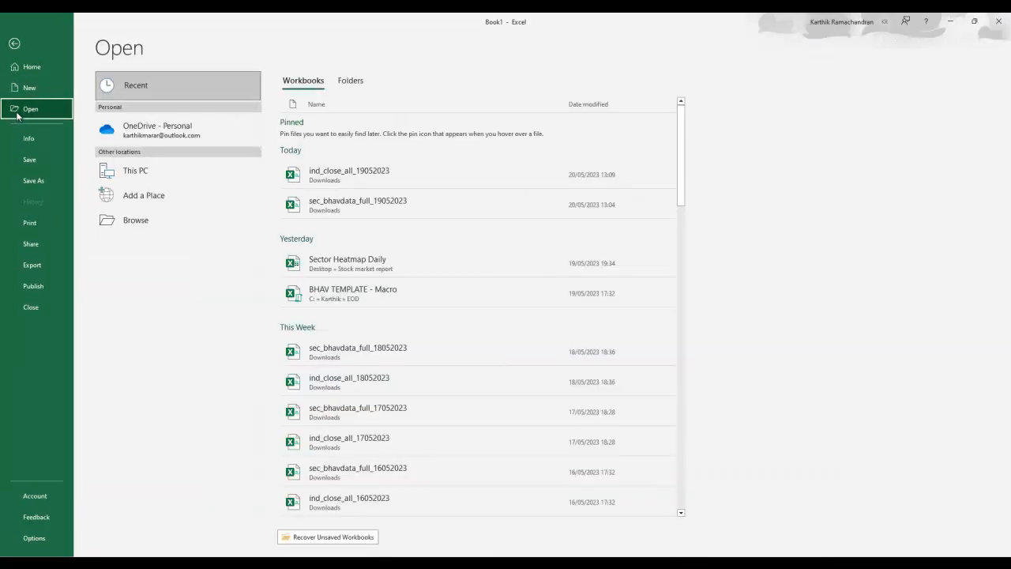
{"action": "left_click", "coordinate": [187, 171]}
{"action": "left_click", "coordinate": [186, 169]}
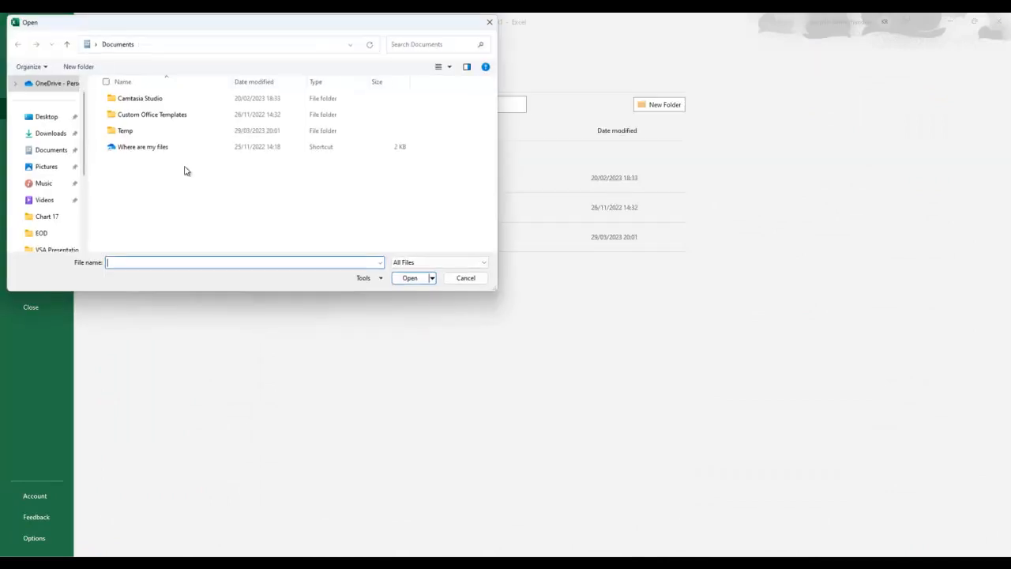
{"action": "left_click", "coordinate": [49, 135]}
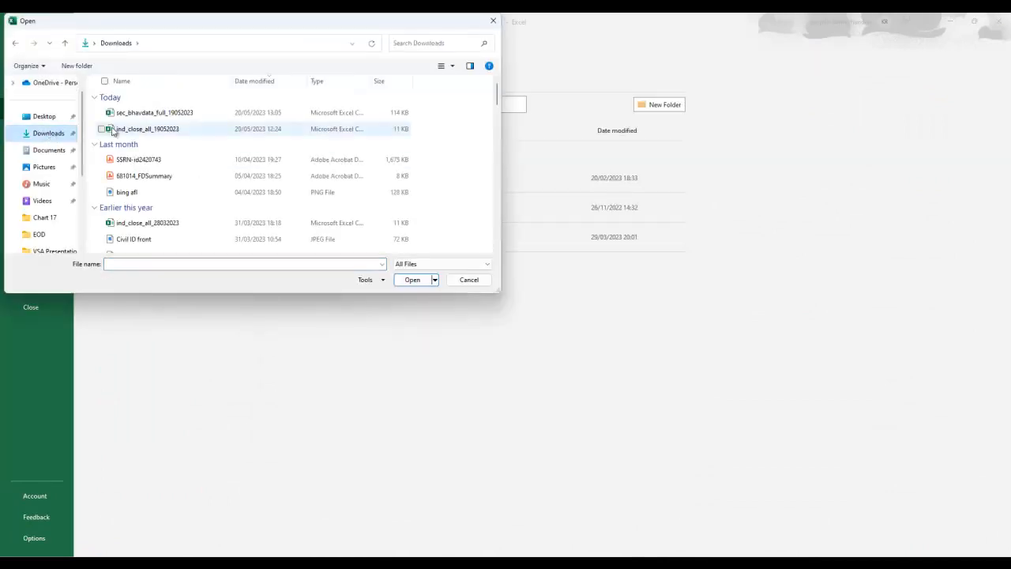
{"action": "double_click", "coordinate": [142, 132]}
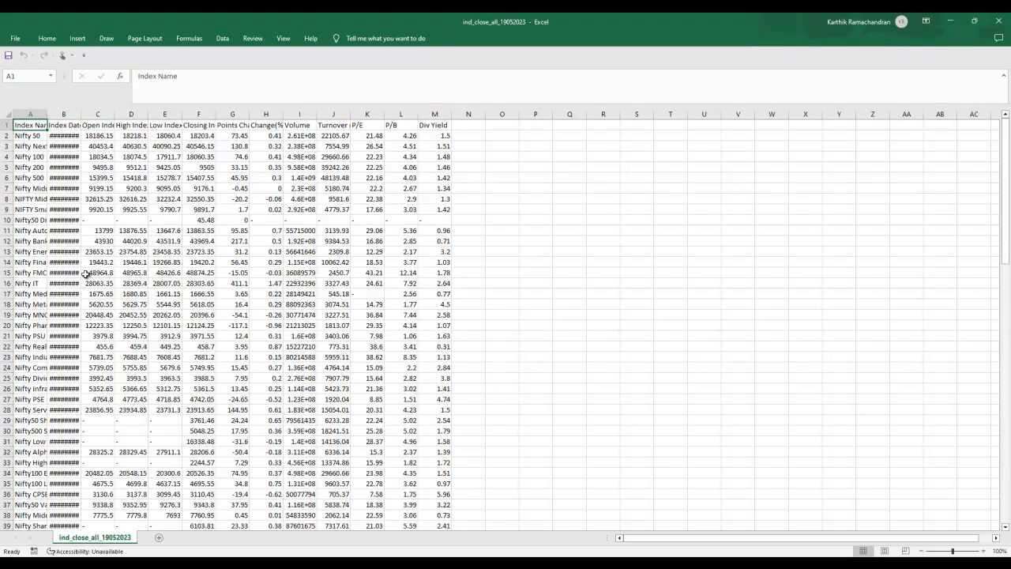
Autofit the Index Name and Index Date columns and look through the list of indices.
{"action": "double_click", "coordinate": [47, 115]}
{"action": "left_click", "coordinate": [47, 115]}
{"action": "left_click", "coordinate": [166, 241]}
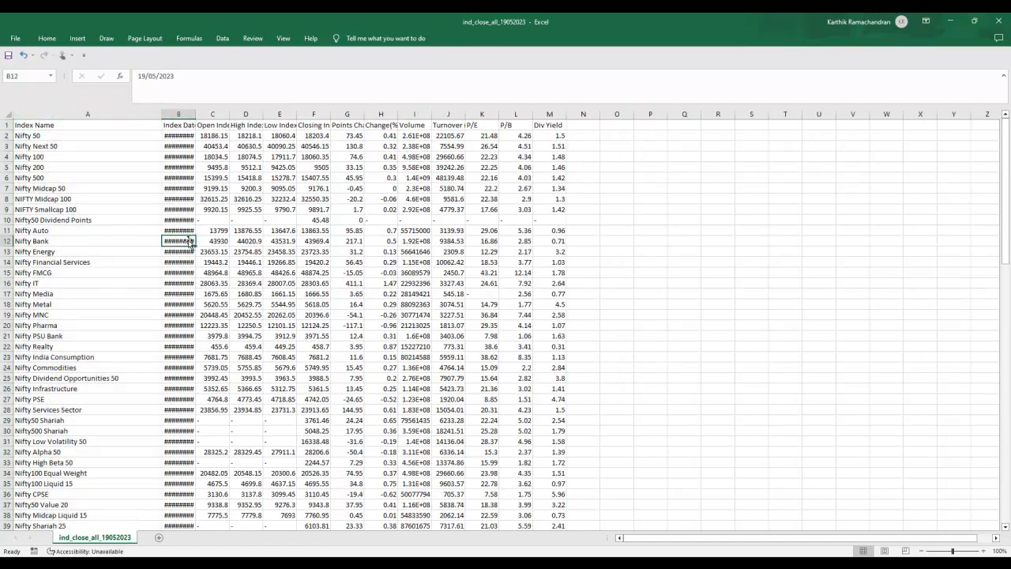
{"action": "double_click", "coordinate": [200, 116]}
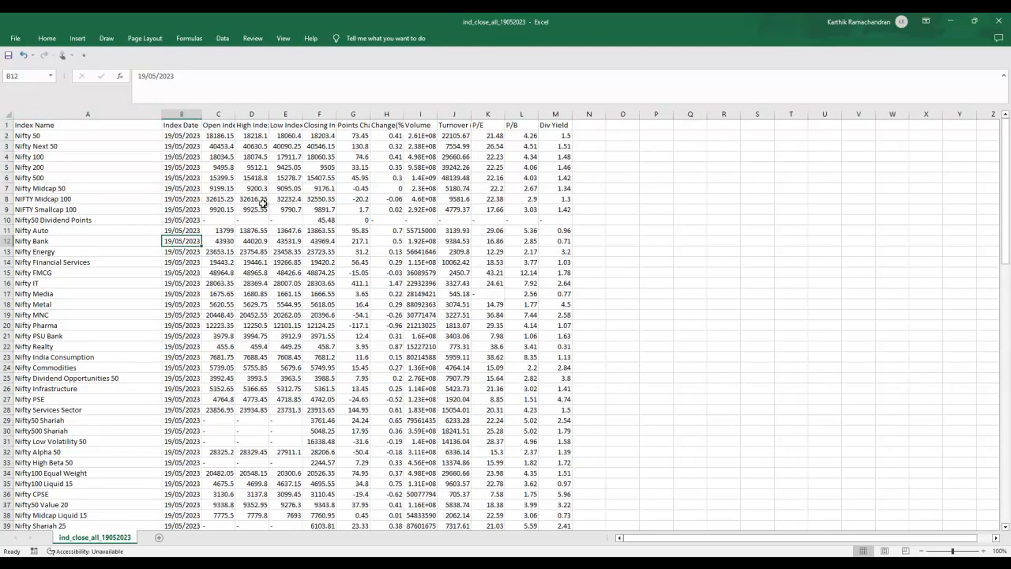
{"action": "scroll", "coordinate": [263, 204], "scroll_direction": "down", "scroll_amount": 1}
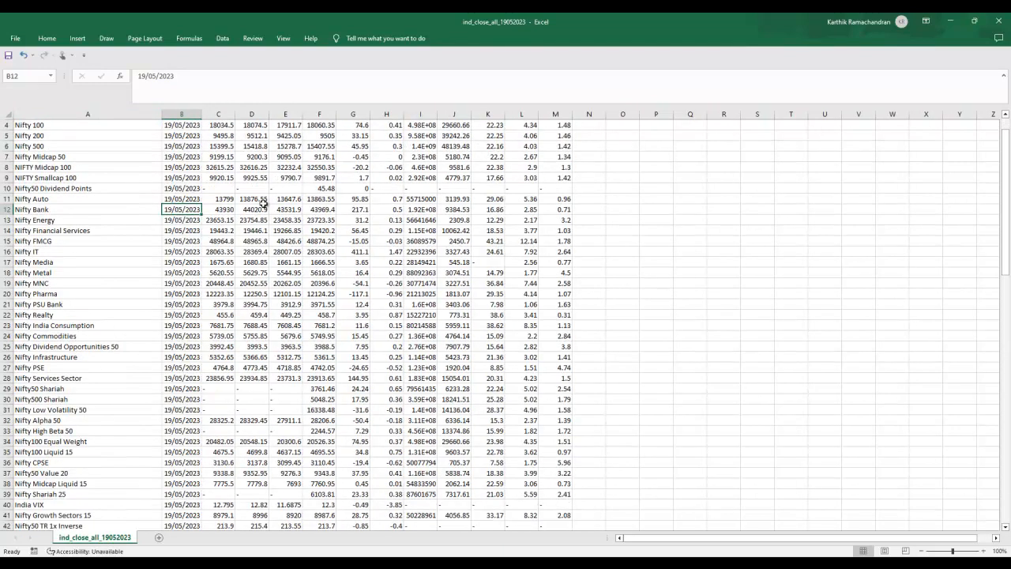
{"action": "scroll", "coordinate": [263, 204], "scroll_direction": "down", "scroll_amount": 3}
{"action": "scroll", "coordinate": [262, 199], "scroll_direction": "up", "scroll_amount": 4}
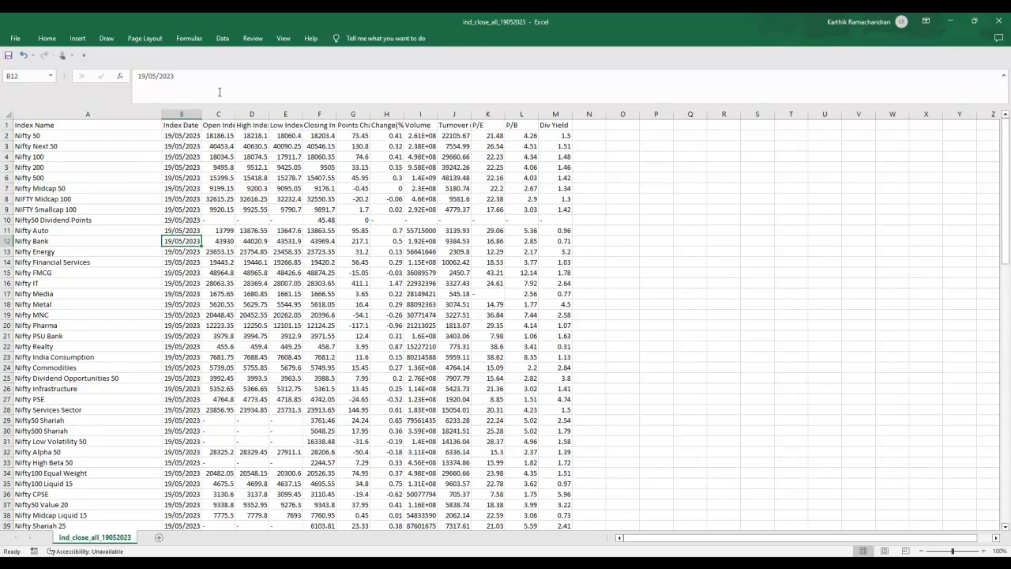
Start recording a macro named INDEXMACRO with shortcut letter X, stored in the Personal Macro Workbook.
{"action": "left_click", "coordinate": [282, 38]}
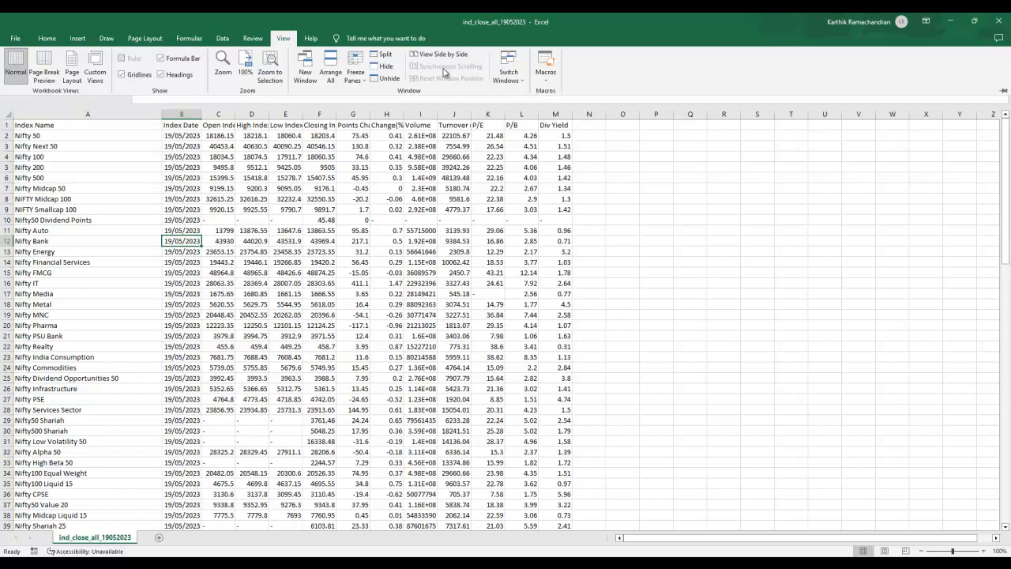
{"action": "left_click", "coordinate": [552, 81]}
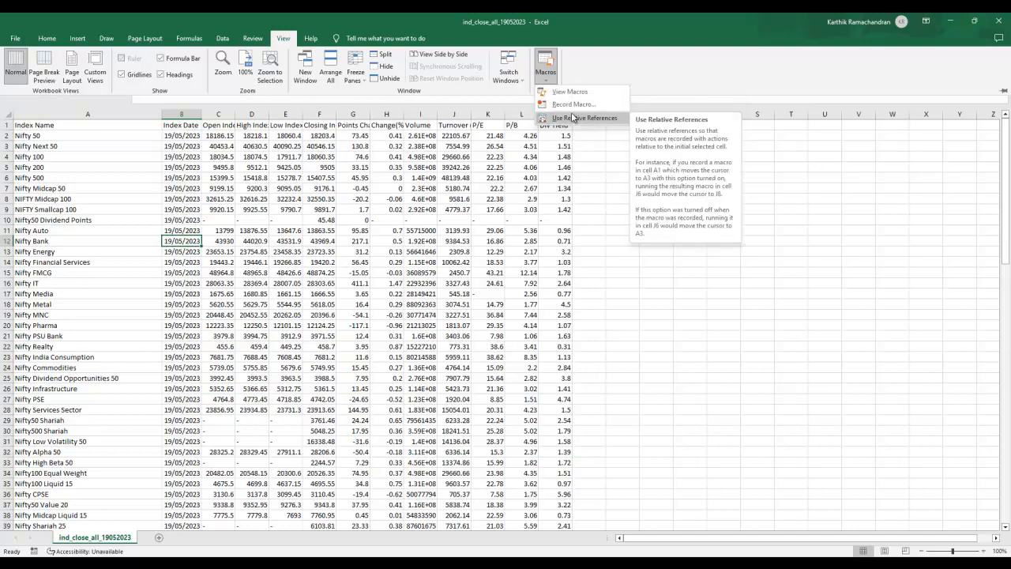
{"action": "left_click", "coordinate": [576, 104]}
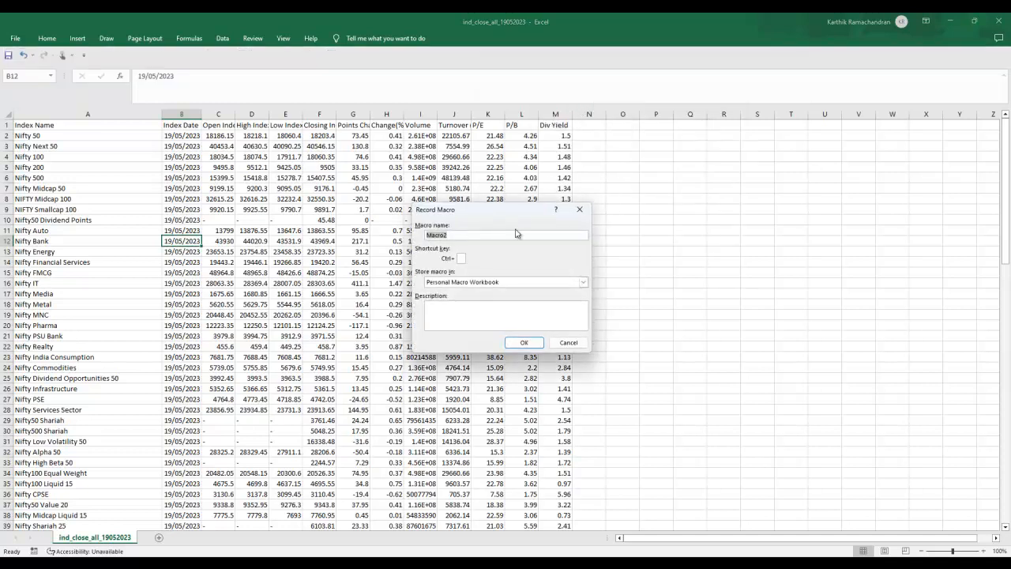
{"action": "type", "text": "INDEXMACRO"}
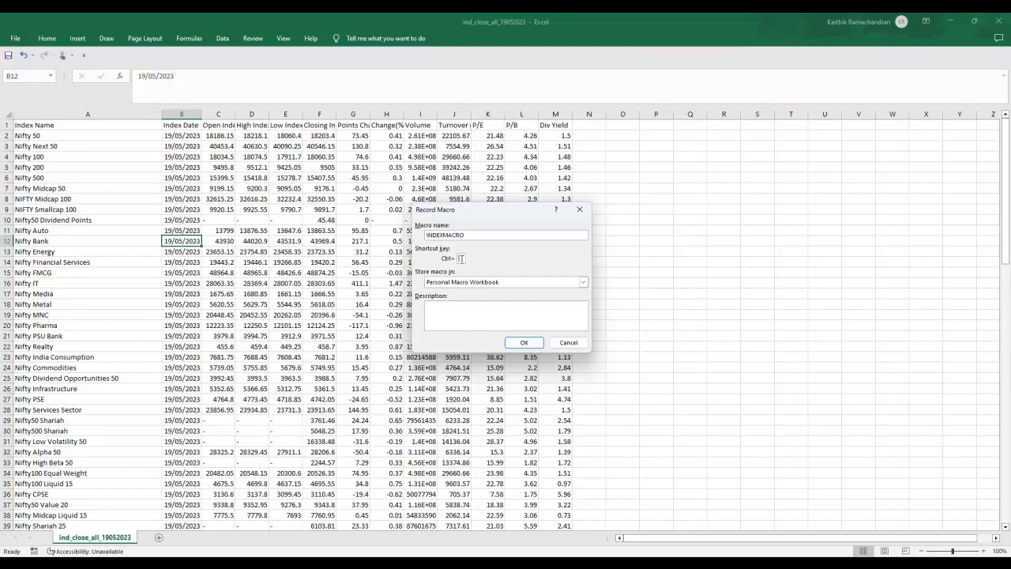
{"action": "type", "text": "X"}
{"action": "left_click", "coordinate": [526, 342]}
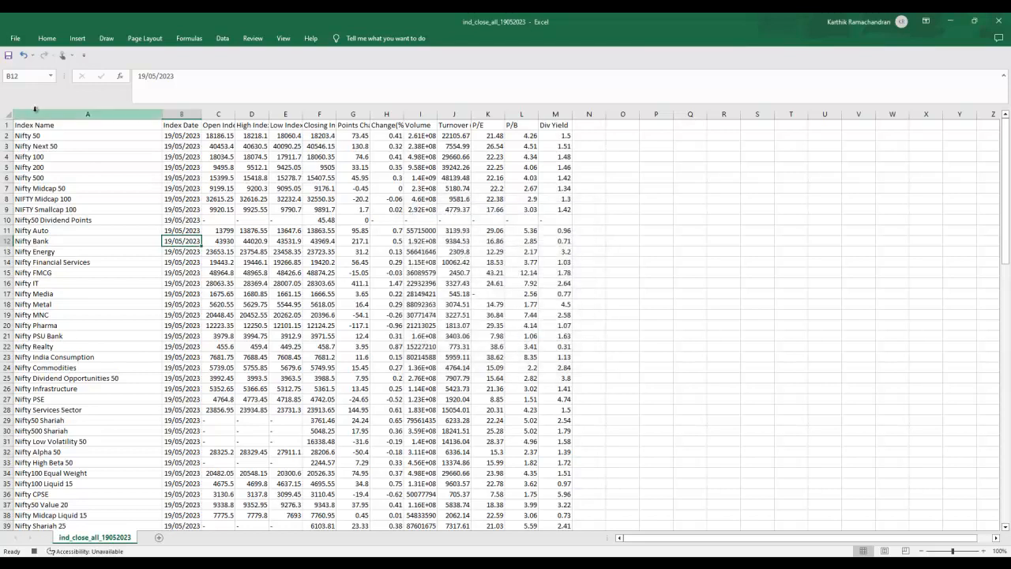
Rename the header in cell A1 to TICKER and the one in C1 to OPEN.
{"action": "left_click", "coordinate": [85, 128]}
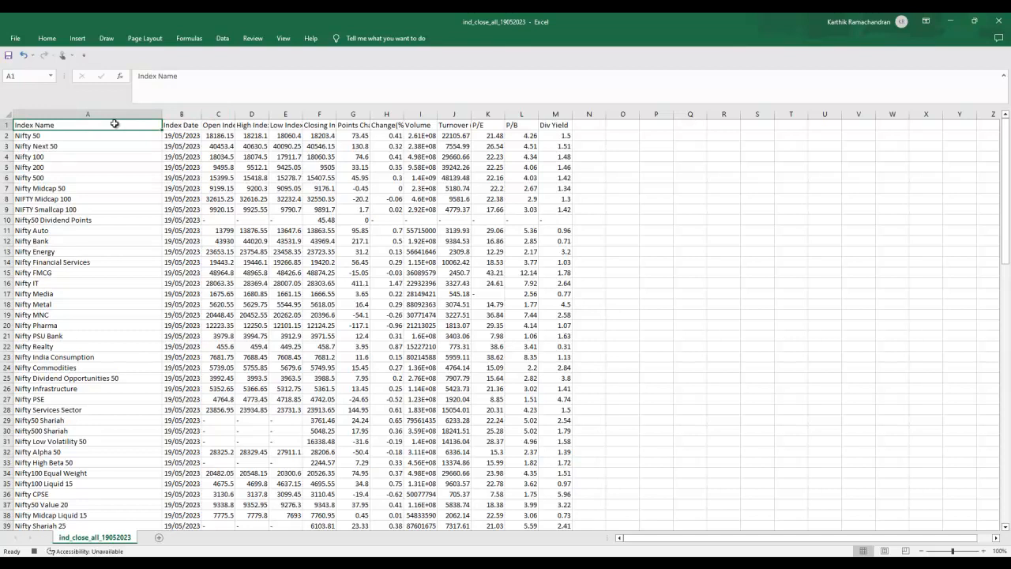
{"action": "type", "text": "Ti"}
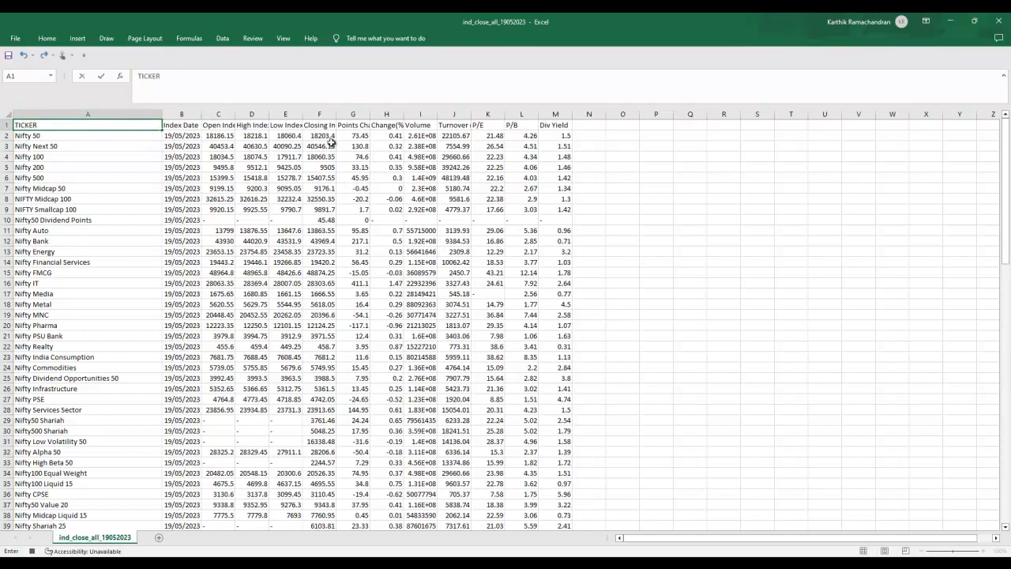
{"action": "left_click", "coordinate": [219, 130]}
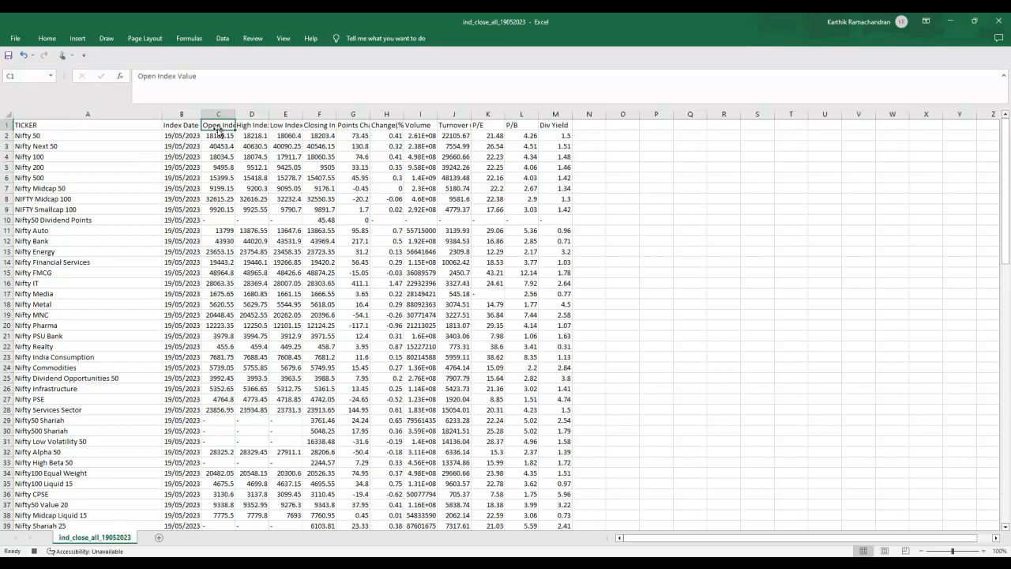
{"action": "type", "text": "OPEN"}
{"action": "left_click", "coordinate": [263, 165]}
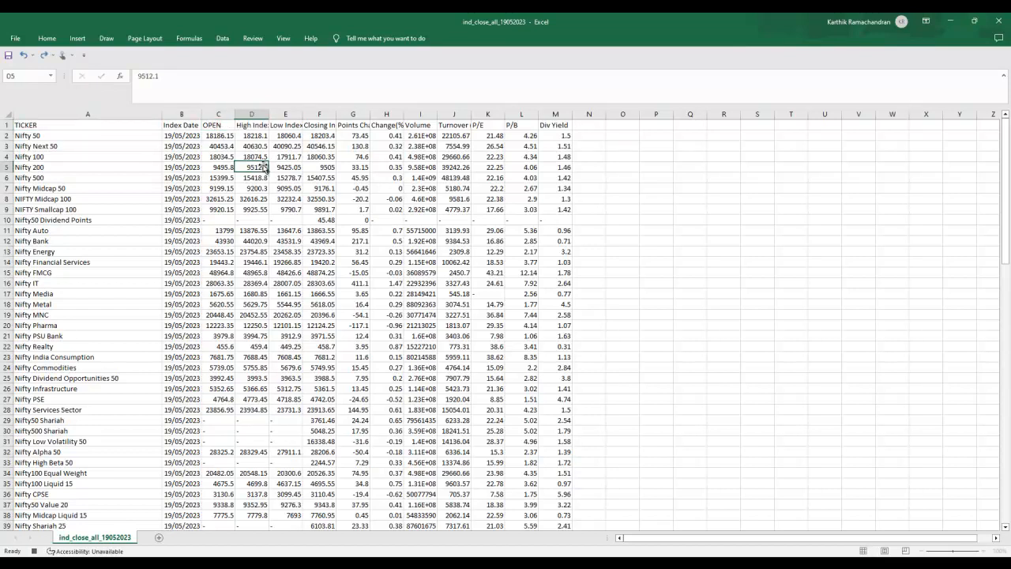
Rename the headers in cells D1, E1 and F1 to HIGH, LOW and CLOSE.
{"action": "left_click", "coordinate": [257, 127]}
{"action": "type", "text": "HIGH"}
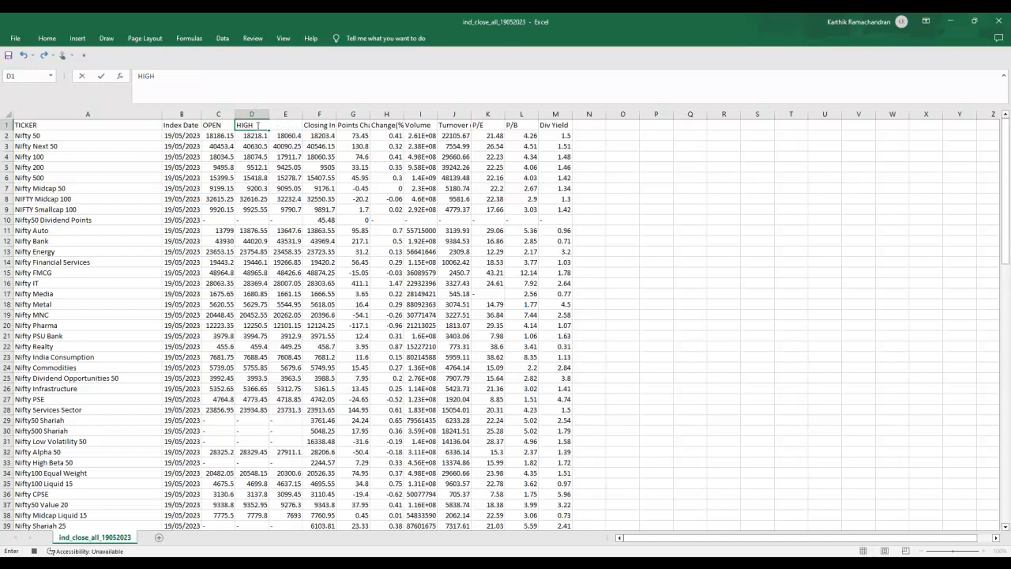
{"action": "left_click", "coordinate": [285, 210]}
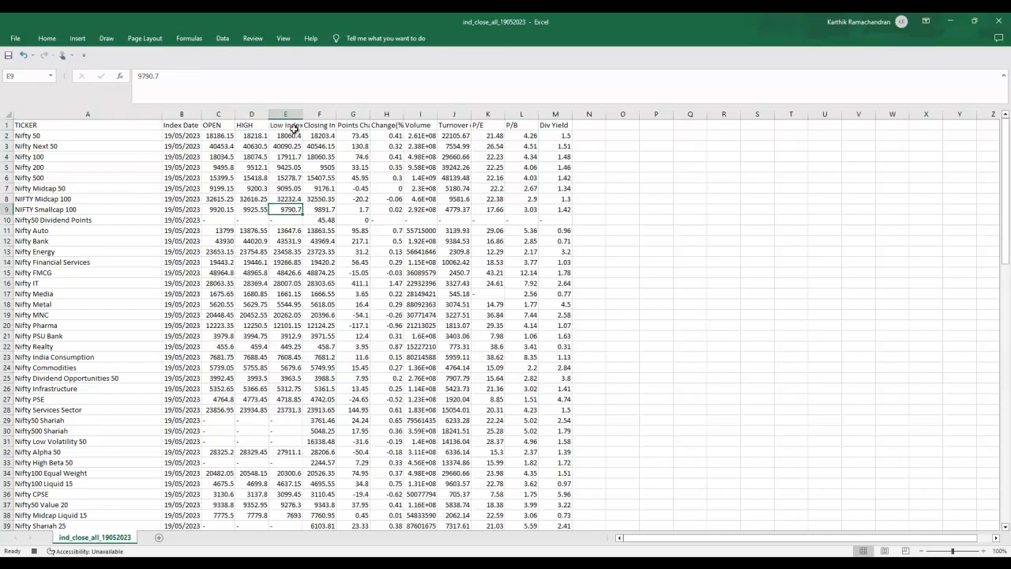
{"action": "left_click", "coordinate": [293, 129]}
{"action": "type", "text": "LOW"}
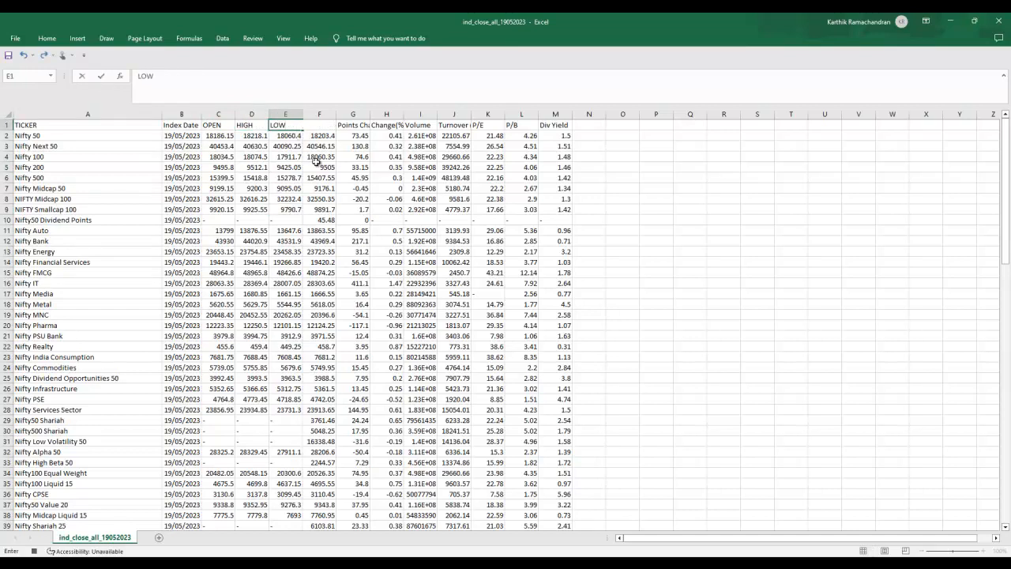
{"action": "left_click", "coordinate": [318, 164]}
{"action": "left_click", "coordinate": [328, 128]}
{"action": "type", "text": "CLO"}
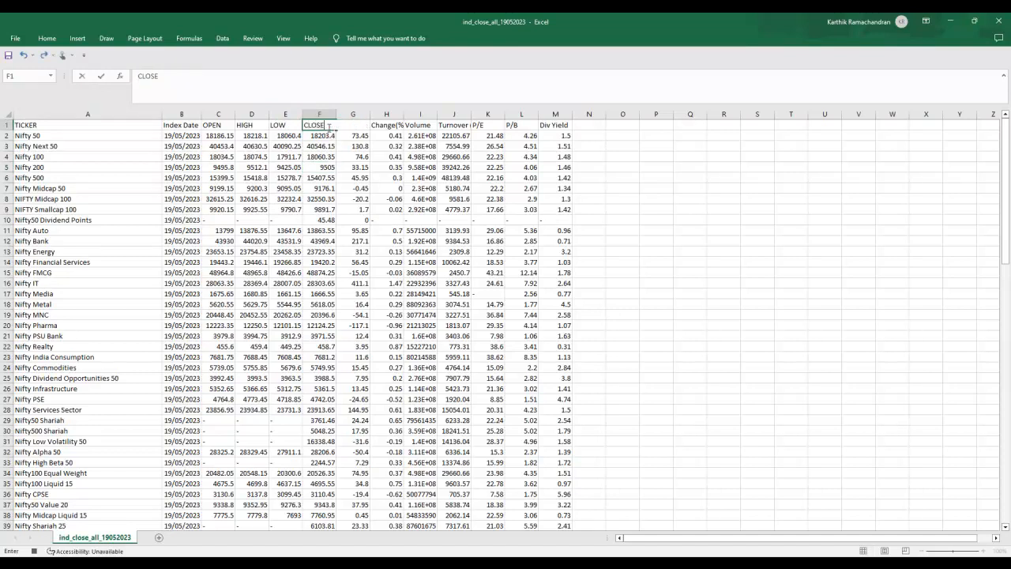
{"action": "type", "text": "SE"}
{"action": "left_click", "coordinate": [358, 222]}
{"action": "left_click", "coordinate": [386, 210]}
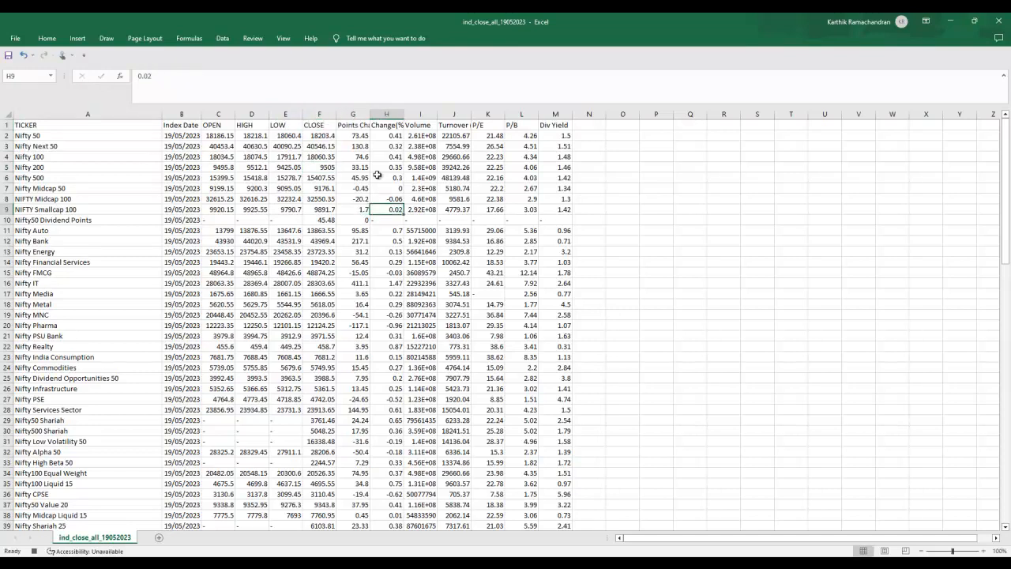
Delete the Points Change and Change(%) columns.
{"action": "left_click_drag", "start_coordinate": [356, 114], "coordinate": [392, 113]}
{"action": "right_click", "coordinate": [392, 118]}
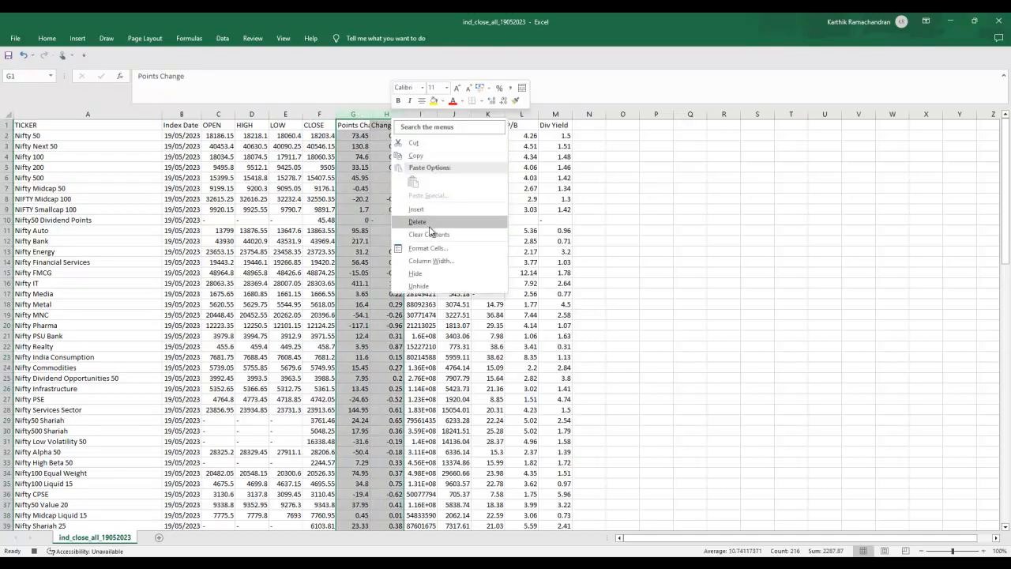
{"action": "left_click", "coordinate": [417, 222]}
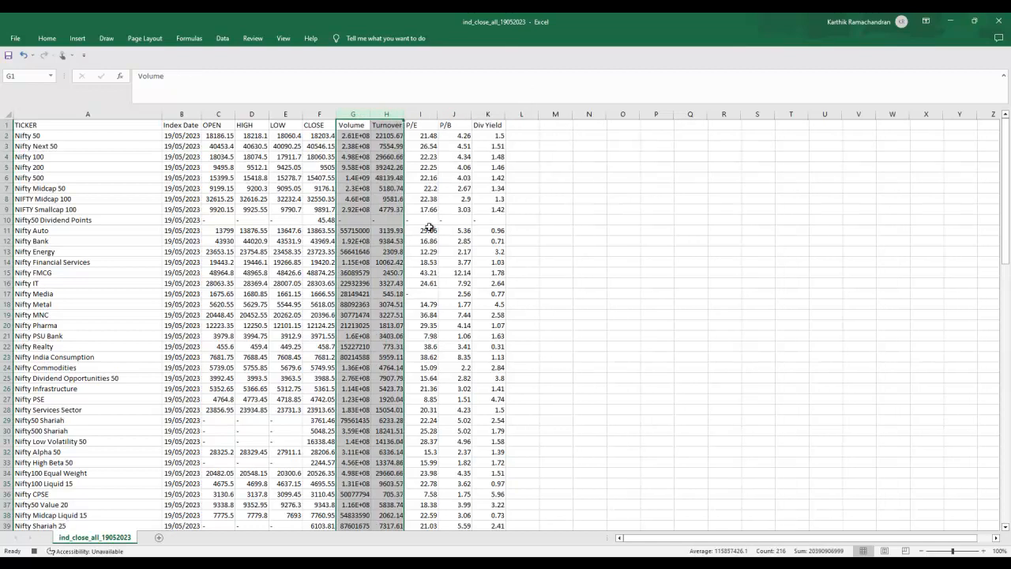
Delete the Turnover, P/E, P/B and Div Yield columns following Volume.
{"action": "left_click", "coordinate": [393, 113]}
{"action": "left_click_drag", "start_coordinate": [393, 113], "coordinate": [498, 118]}
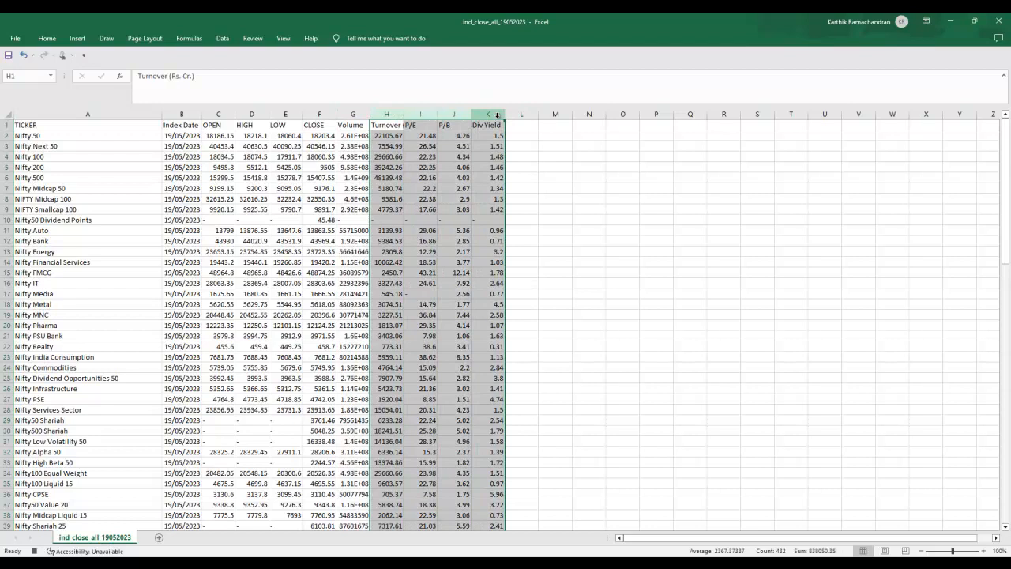
{"action": "right_click", "coordinate": [449, 258]}
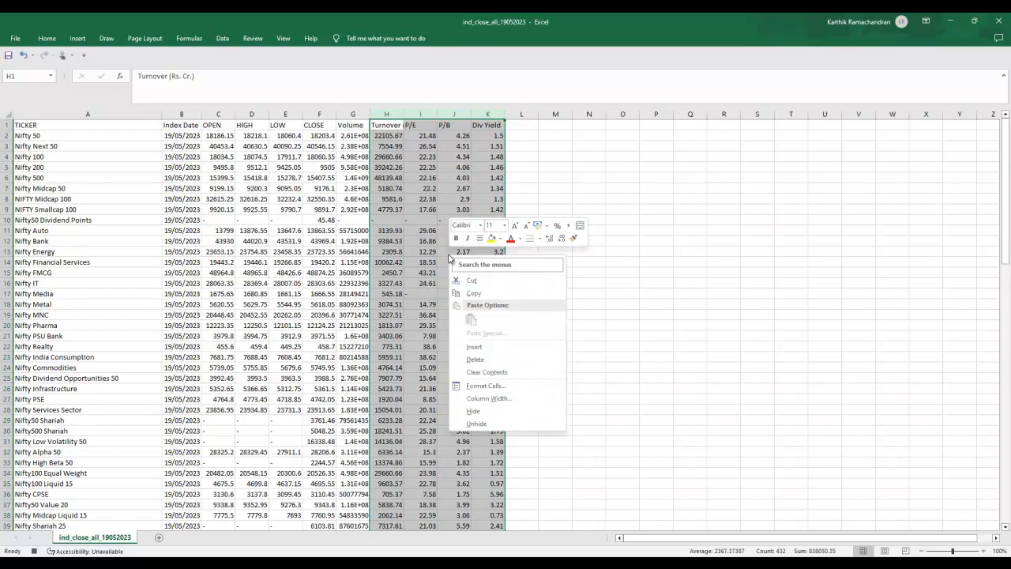
{"action": "left_click", "coordinate": [482, 359]}
{"action": "left_click", "coordinate": [388, 349]}
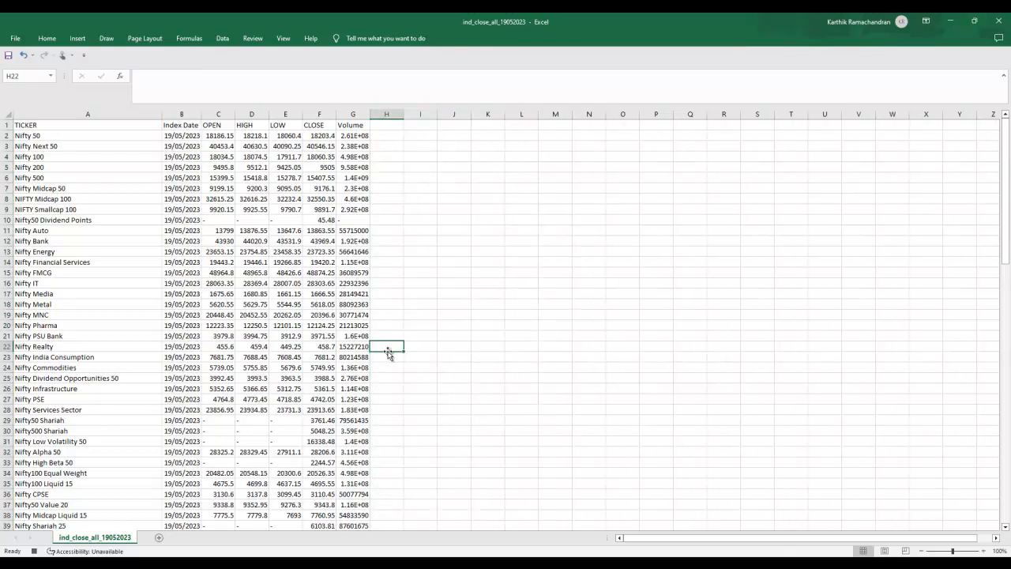
Rename the Index Date header in cell B1 to DATE.
{"action": "left_click", "coordinate": [187, 121]}
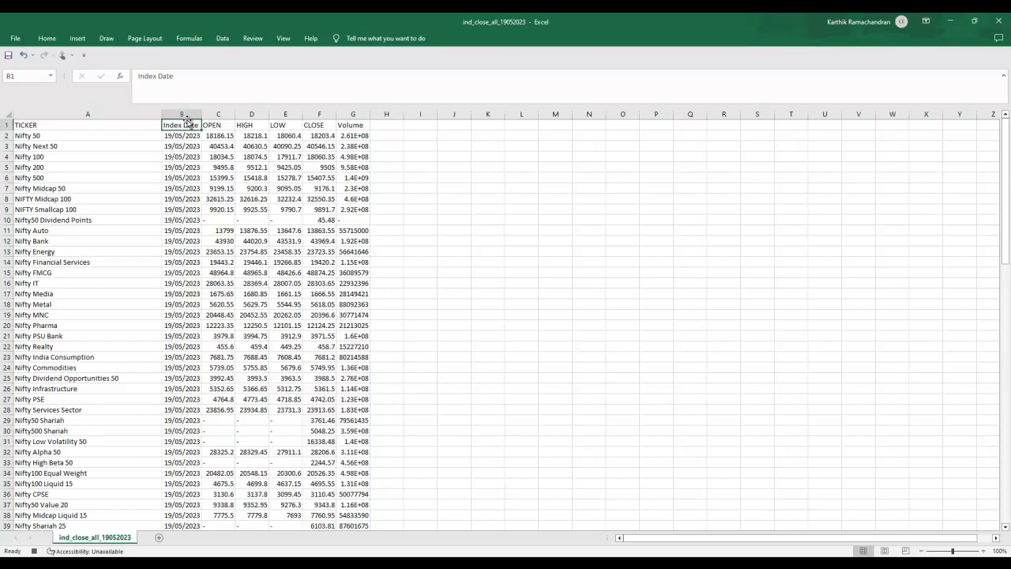
{"action": "type", "text": "DATE"}
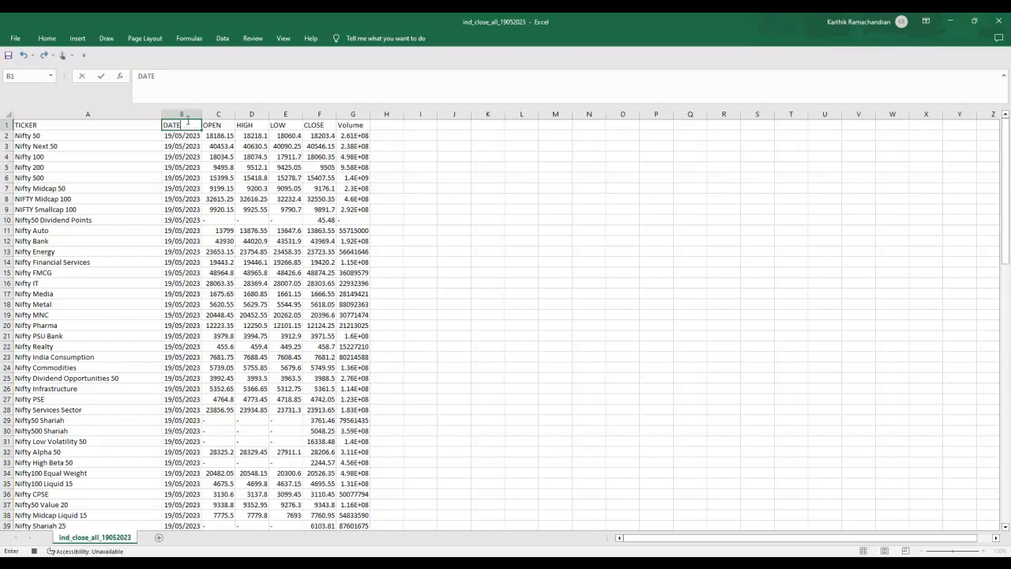
{"action": "left_click", "coordinate": [225, 168]}
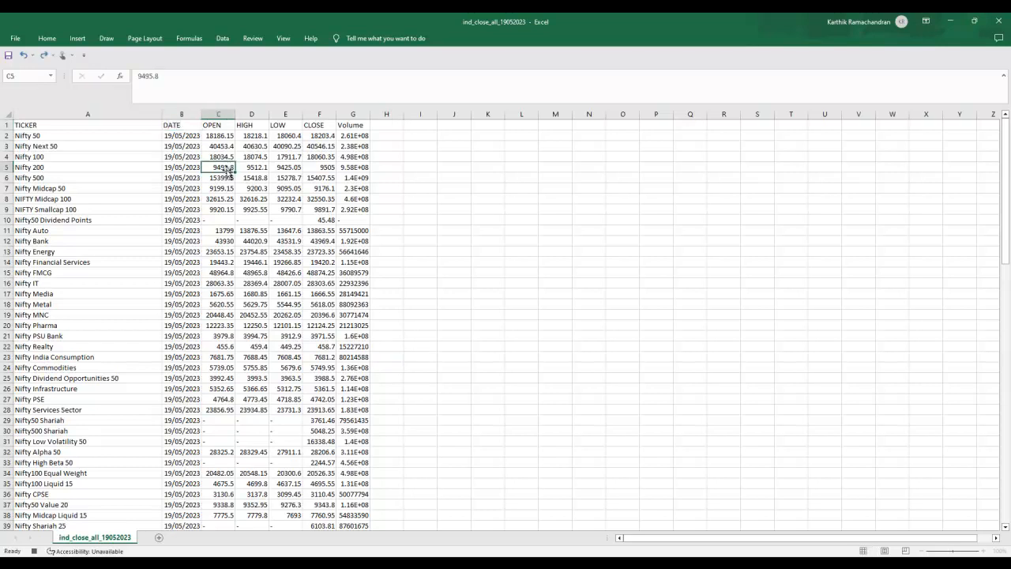
Move the DATE column so that it directly follows the Volume column.
{"action": "right_click", "coordinate": [182, 114]}
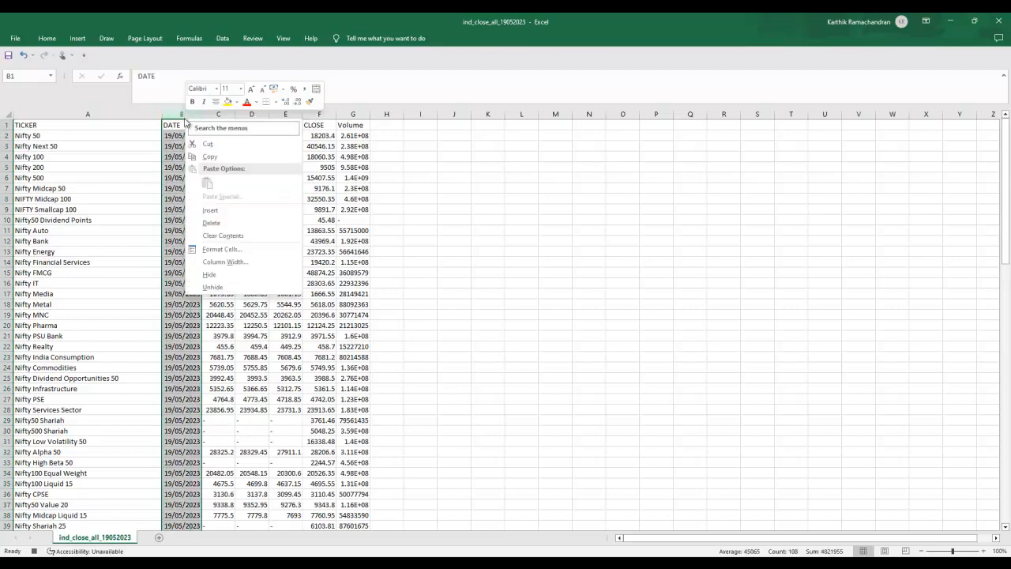
{"action": "left_click", "coordinate": [224, 146]}
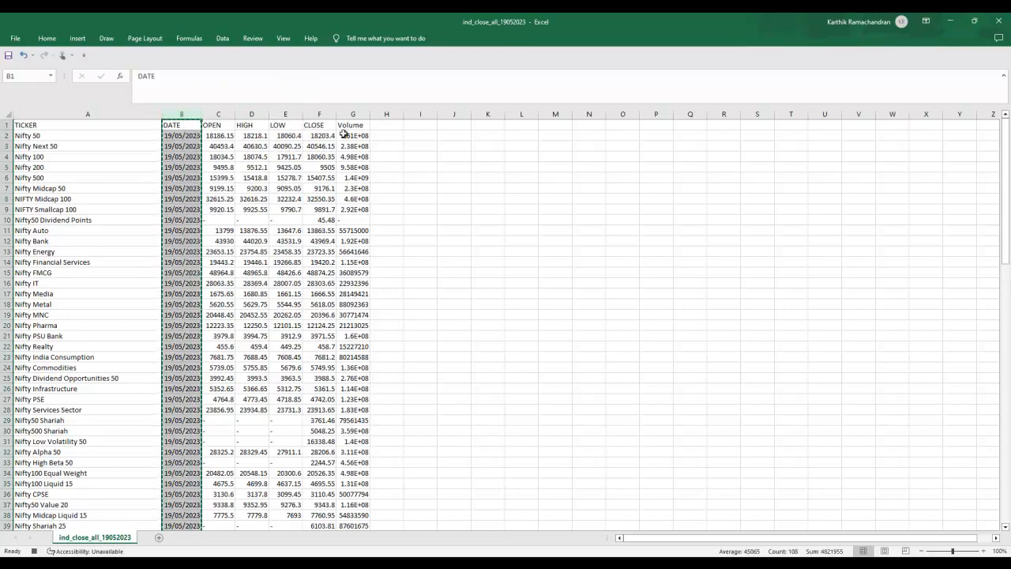
{"action": "left_click", "coordinate": [386, 114]}
{"action": "right_click", "coordinate": [387, 115]}
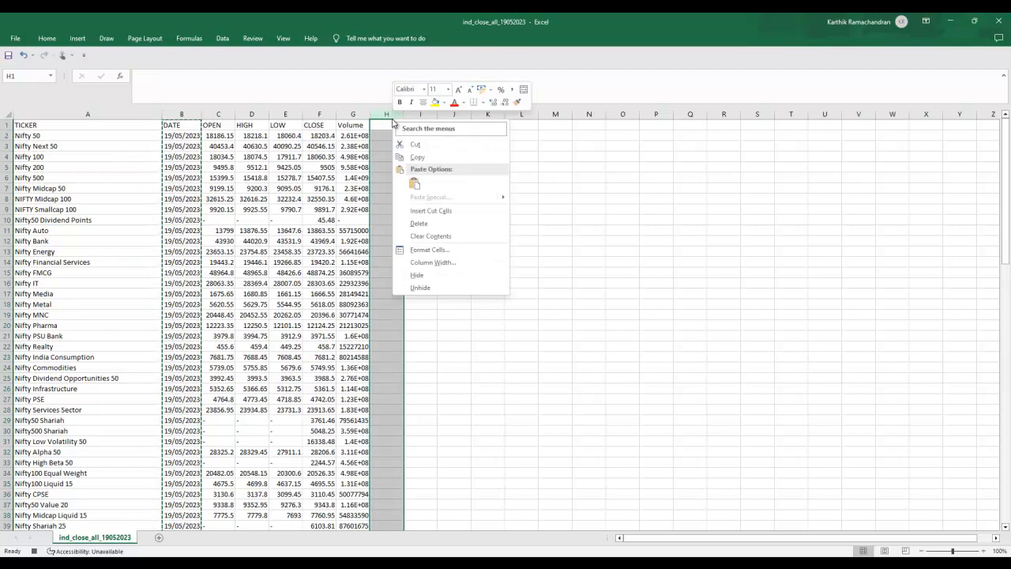
{"action": "left_click", "coordinate": [442, 211]}
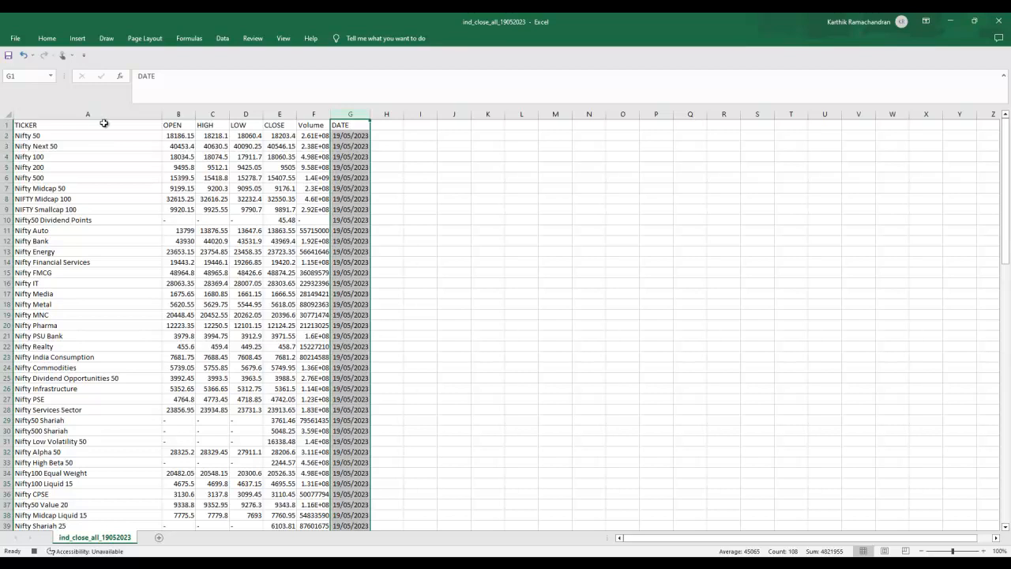
Check the index rows for missing prices and add filters to the header row.
{"action": "scroll", "coordinate": [110, 162], "scroll_direction": "down", "scroll_amount": 16}
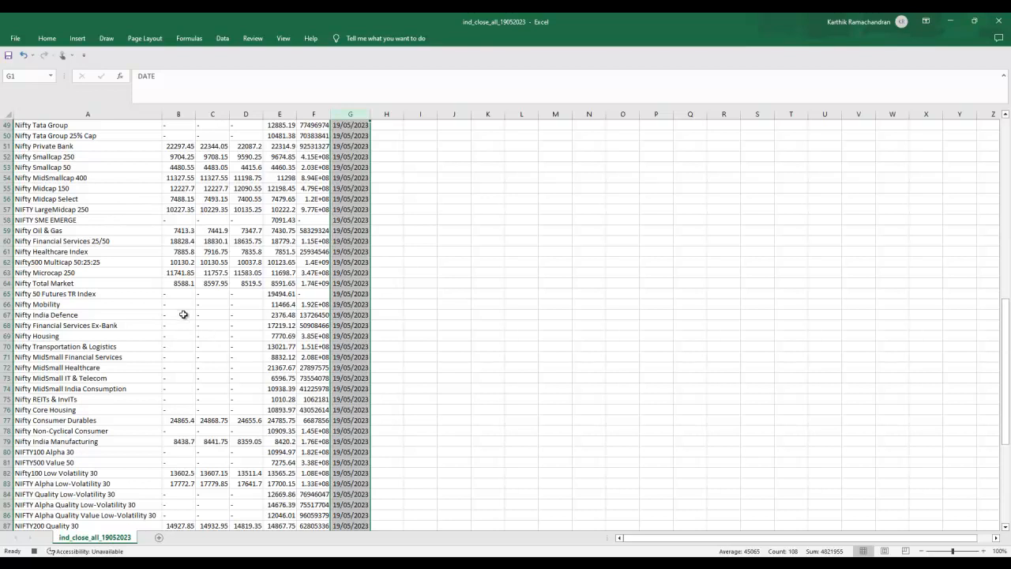
{"action": "scroll", "coordinate": [183, 316], "scroll_direction": "up", "scroll_amount": 1}
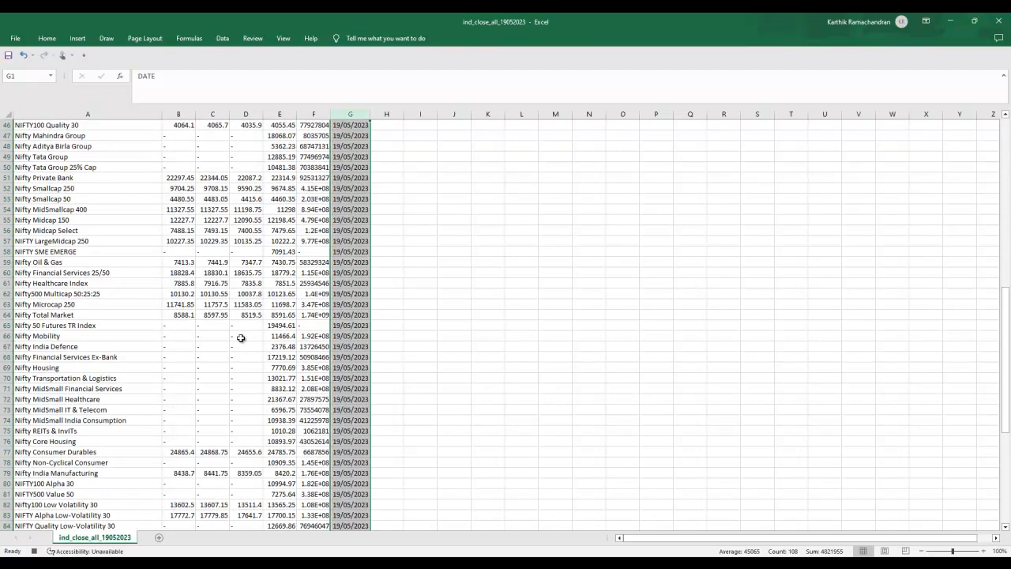
{"action": "scroll", "coordinate": [241, 338], "scroll_direction": "down", "scroll_amount": 1}
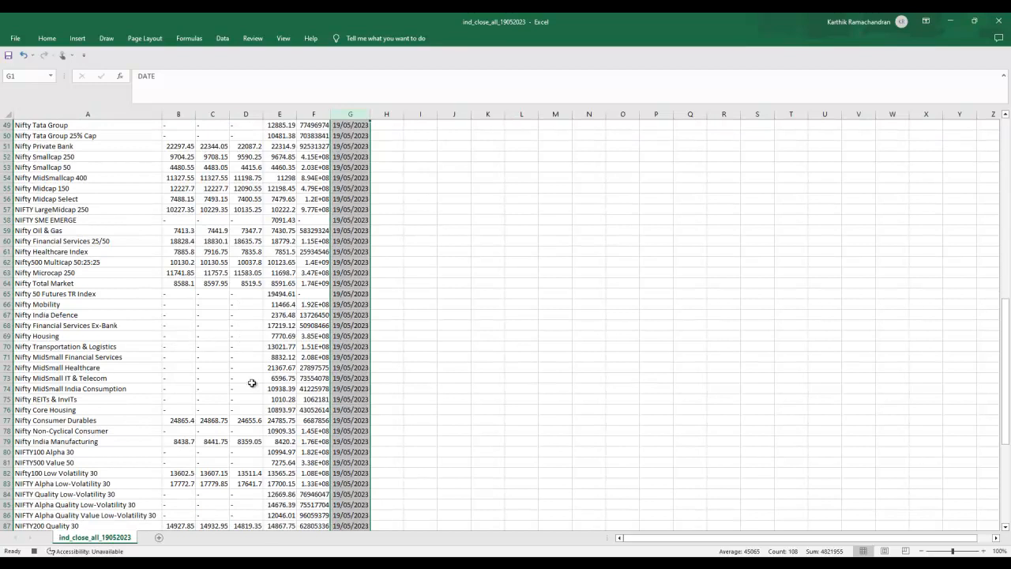
{"action": "scroll", "coordinate": [225, 378], "scroll_direction": "down", "scroll_amount": 3}
{"action": "scroll", "coordinate": [225, 378], "scroll_direction": "down", "scroll_amount": 9}
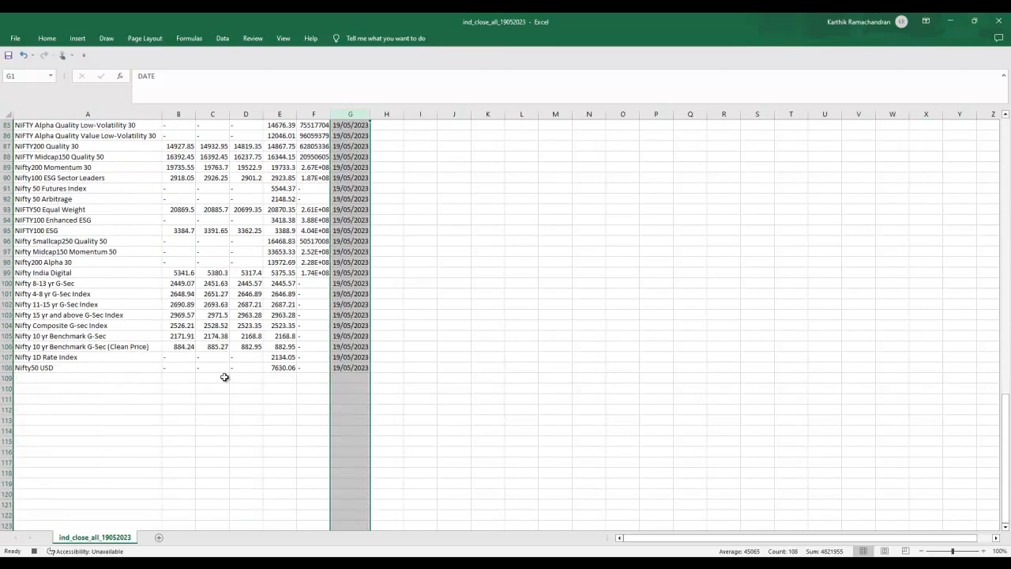
{"action": "scroll", "coordinate": [225, 377], "scroll_direction": "up", "scroll_amount": 3}
{"action": "scroll", "coordinate": [225, 377], "scroll_direction": "up", "scroll_amount": 20}
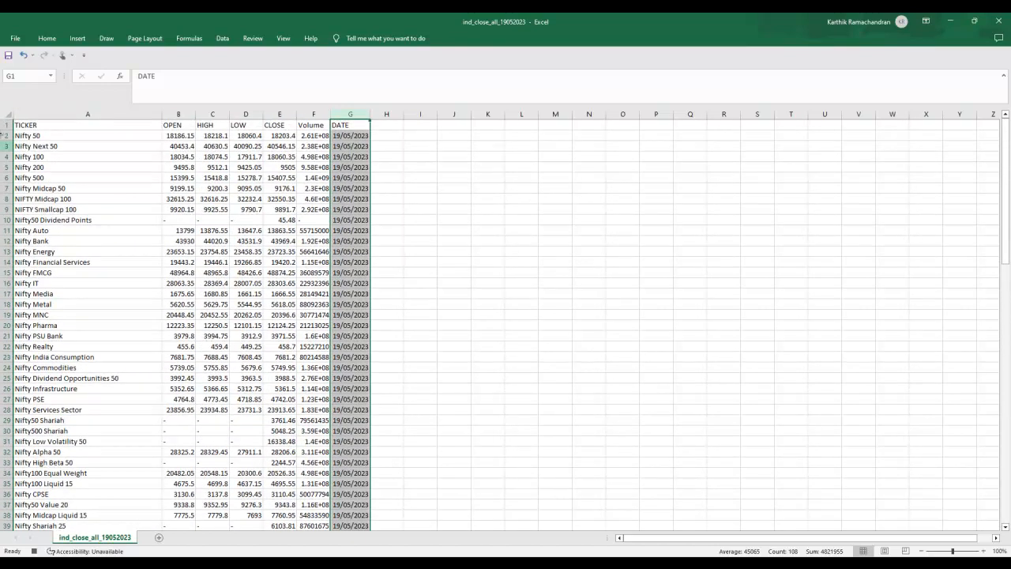
{"action": "left_click", "coordinate": [7, 124]}
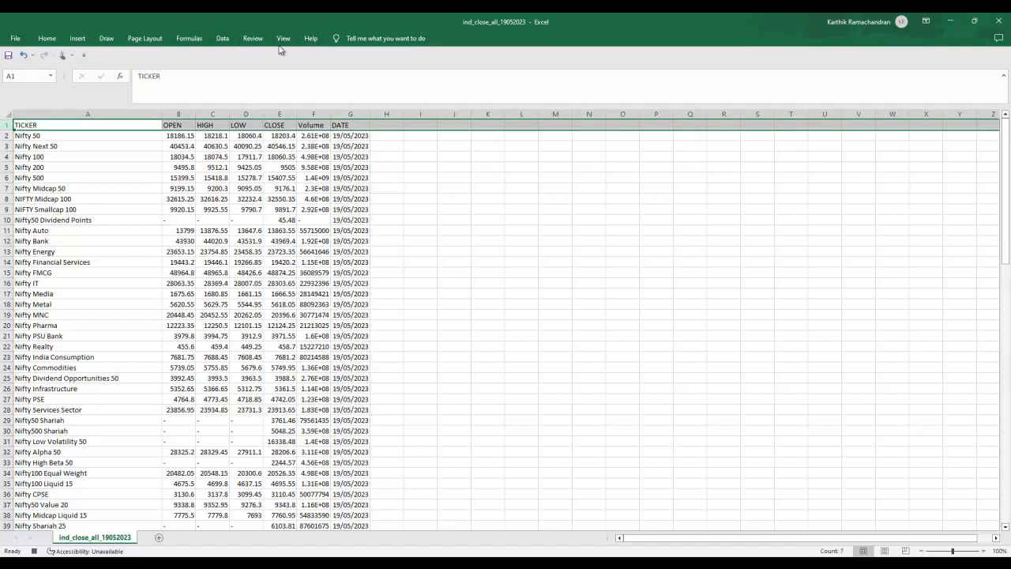
{"action": "left_click", "coordinate": [49, 38]}
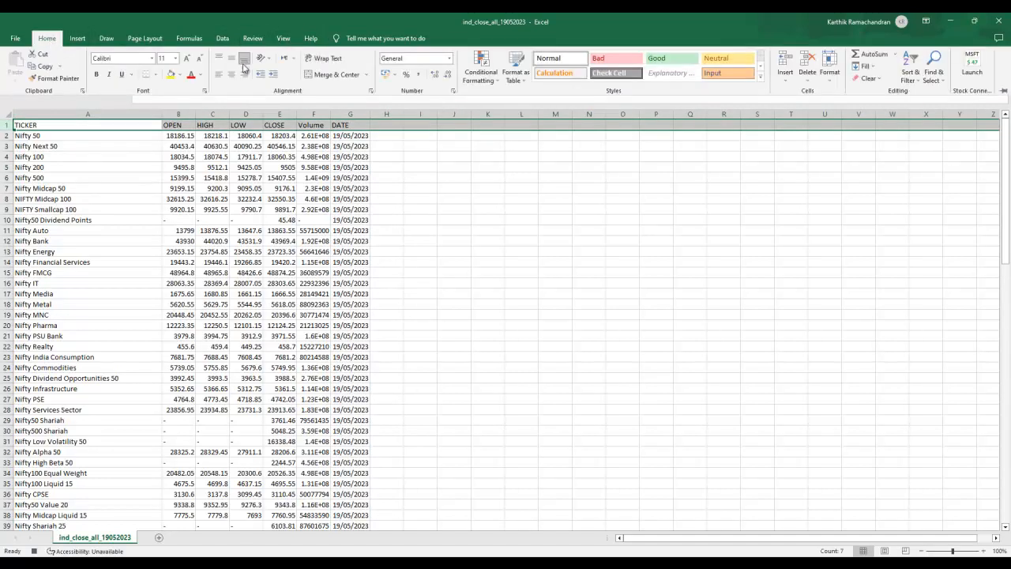
{"action": "left_click", "coordinate": [917, 81]}
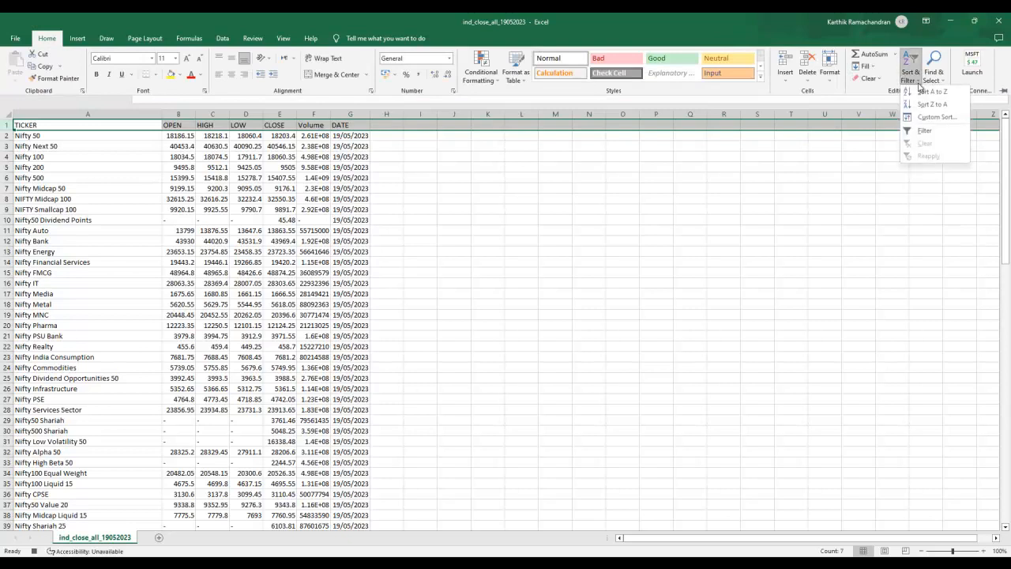
{"action": "left_click", "coordinate": [925, 131]}
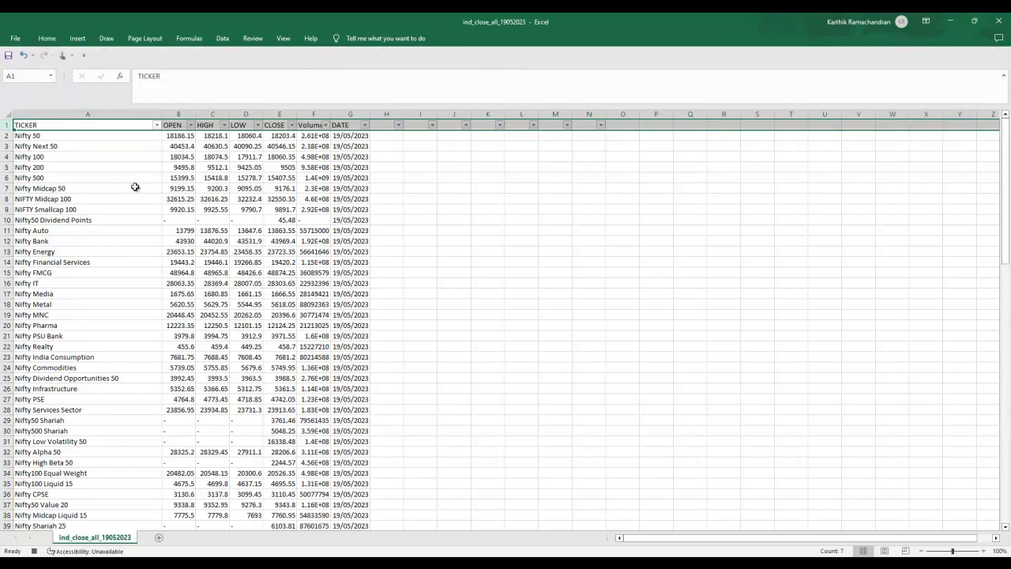
Filter the OPEN column to show only the rows containing a dash.
{"action": "left_click", "coordinate": [190, 124]}
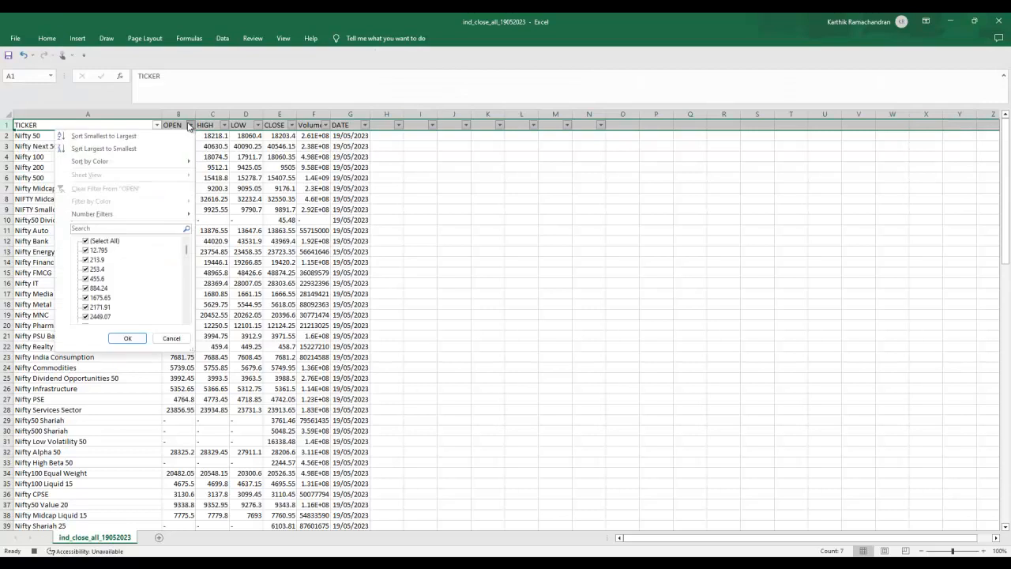
{"action": "left_click", "coordinate": [85, 241]}
{"action": "left_click_drag", "start_coordinate": [187, 251], "coordinate": [178, 323]}
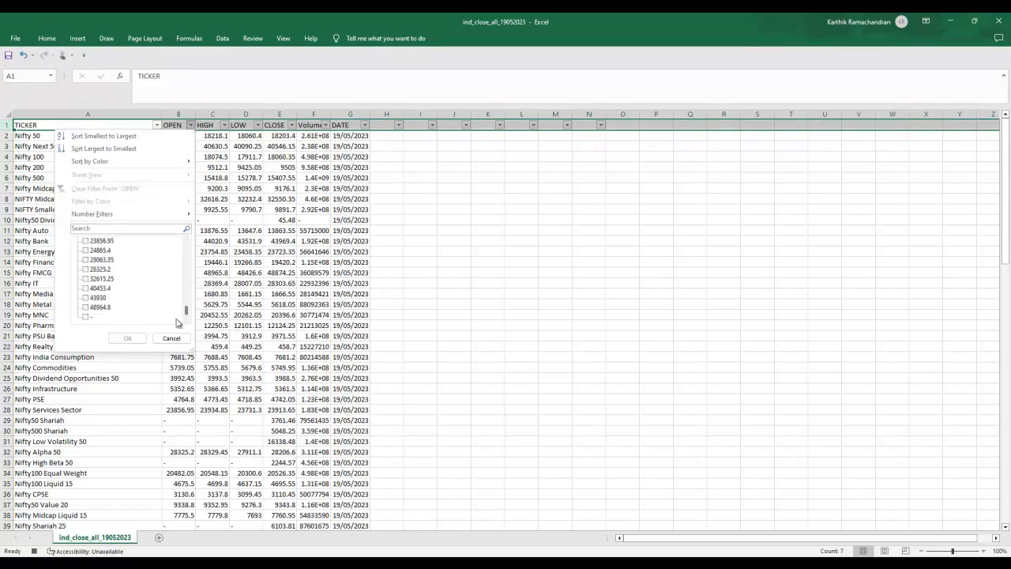
{"action": "left_click", "coordinate": [88, 318]}
{"action": "left_click", "coordinate": [128, 339]}
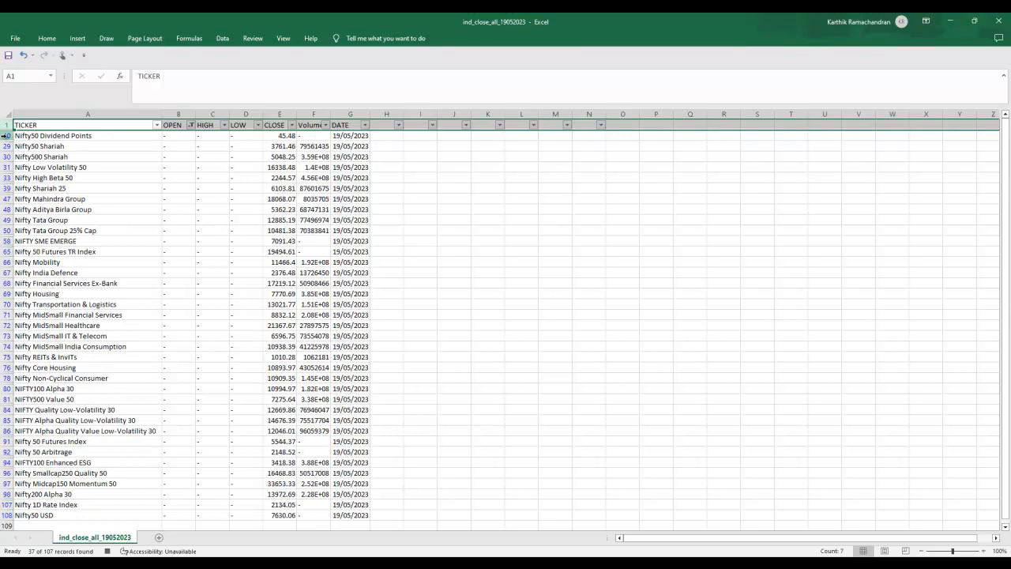
Delete all the filtered rows below the header, from Nifty50 Dividend Points to Nifty50 USD.
{"action": "left_click_drag", "start_coordinate": [5, 135], "coordinate": [113, 240]}
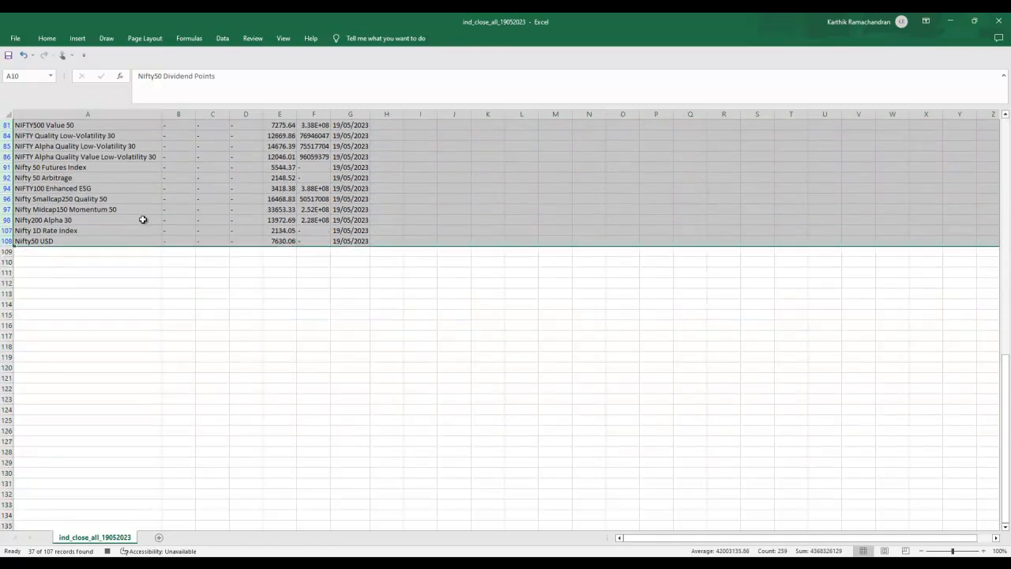
{"action": "right_click", "coordinate": [147, 221]}
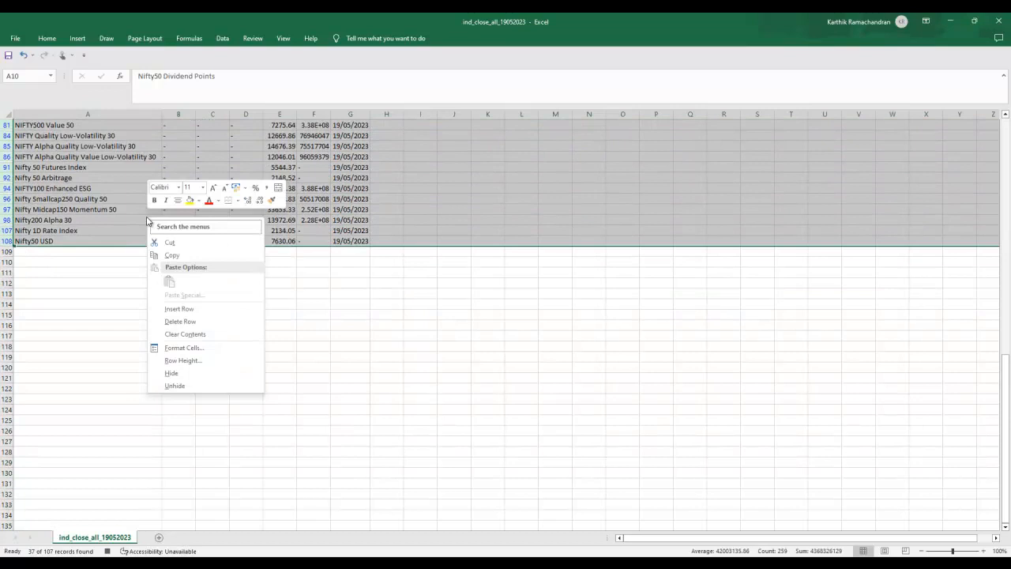
{"action": "left_click", "coordinate": [180, 321]}
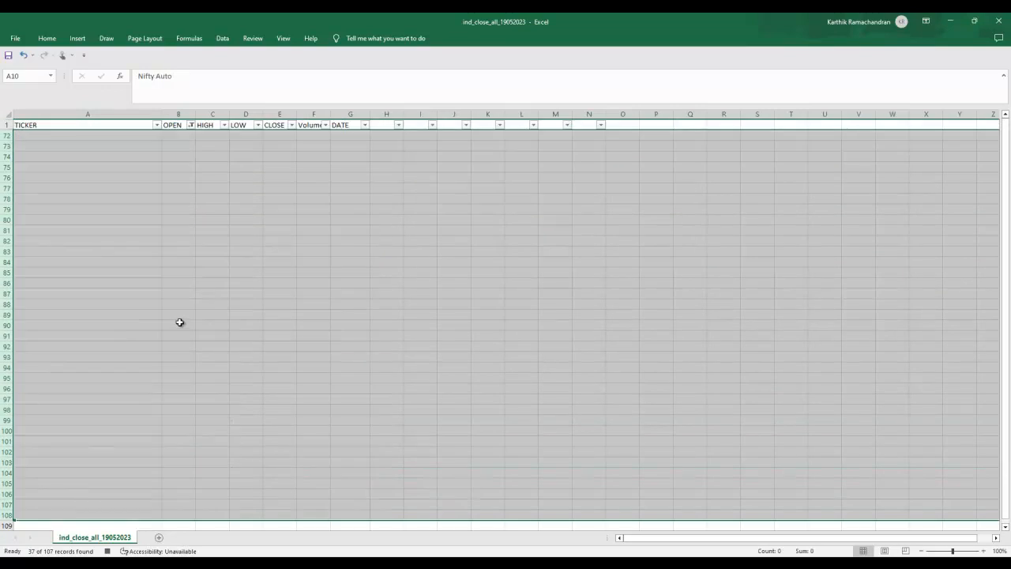
Reselect all values in the OPEN filter and check the remaining index rows down to the end of the list.
{"action": "left_click", "coordinate": [192, 127]}
{"action": "left_click", "coordinate": [92, 241]}
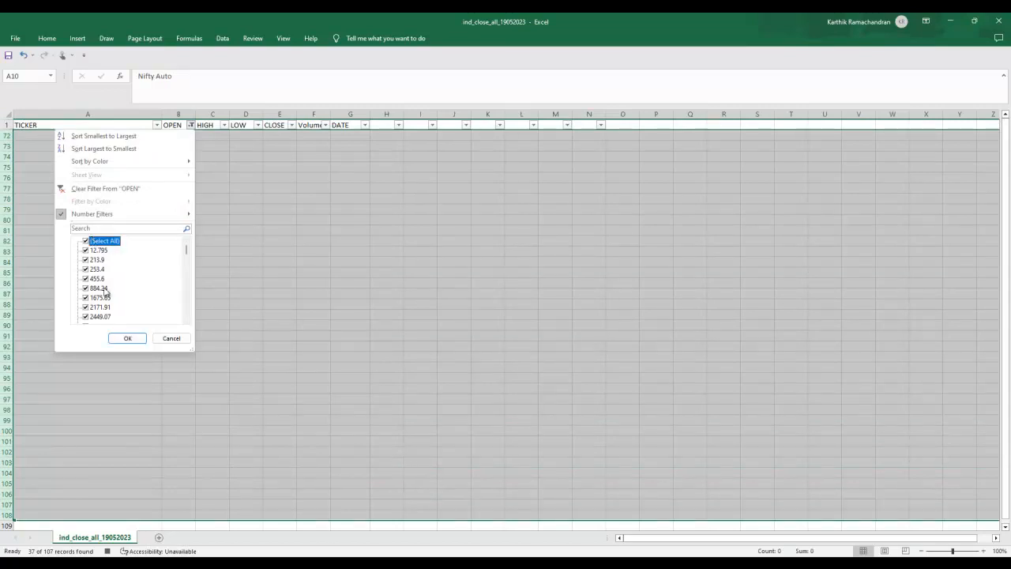
{"action": "left_click", "coordinate": [127, 338]}
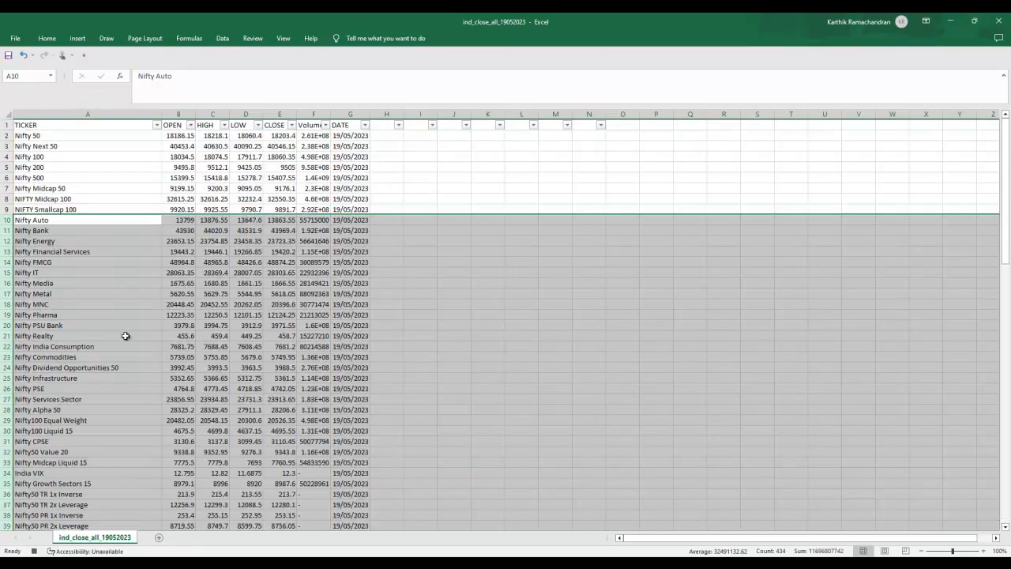
{"action": "scroll", "coordinate": [163, 319], "scroll_direction": "down", "scroll_amount": 5}
{"action": "scroll", "coordinate": [162, 319], "scroll_direction": "down", "scroll_amount": 10}
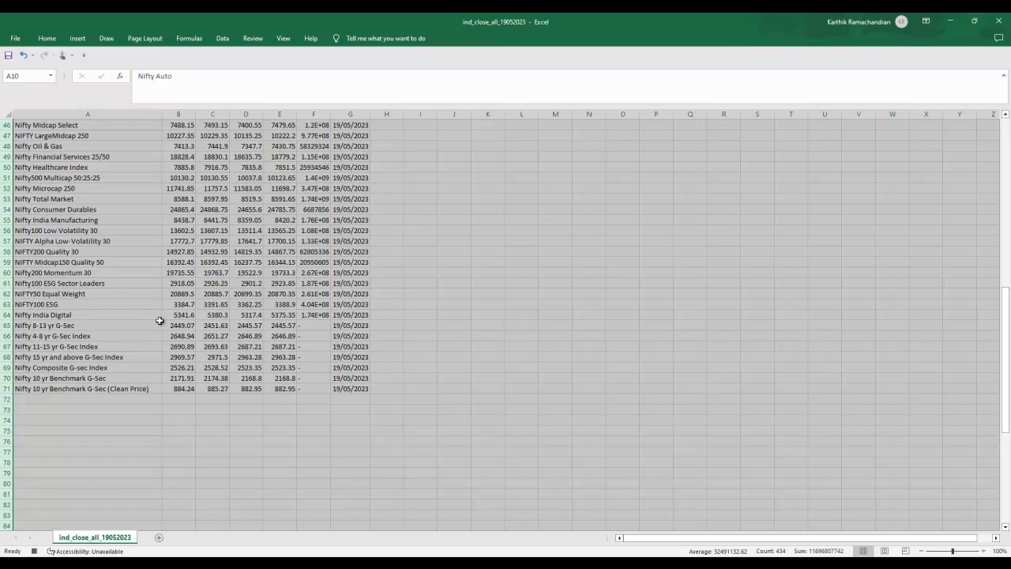
Delete the G-Sec index rows at the end of the list, from Nifty 8-13 yr G-Sec to Nifty 10 yr Benchmark G-Sec (Clean Price).
{"action": "left_click", "coordinate": [8, 325]}
{"action": "left_click_drag", "start_coordinate": [7, 324], "coordinate": [20, 390]}
{"action": "right_click", "coordinate": [163, 389]}
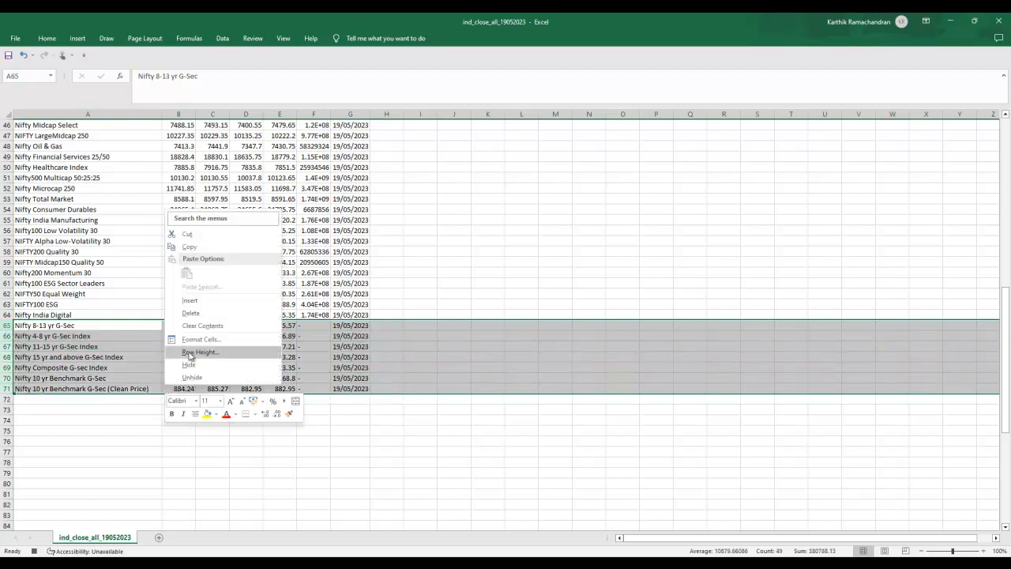
{"action": "left_click", "coordinate": [208, 316]}
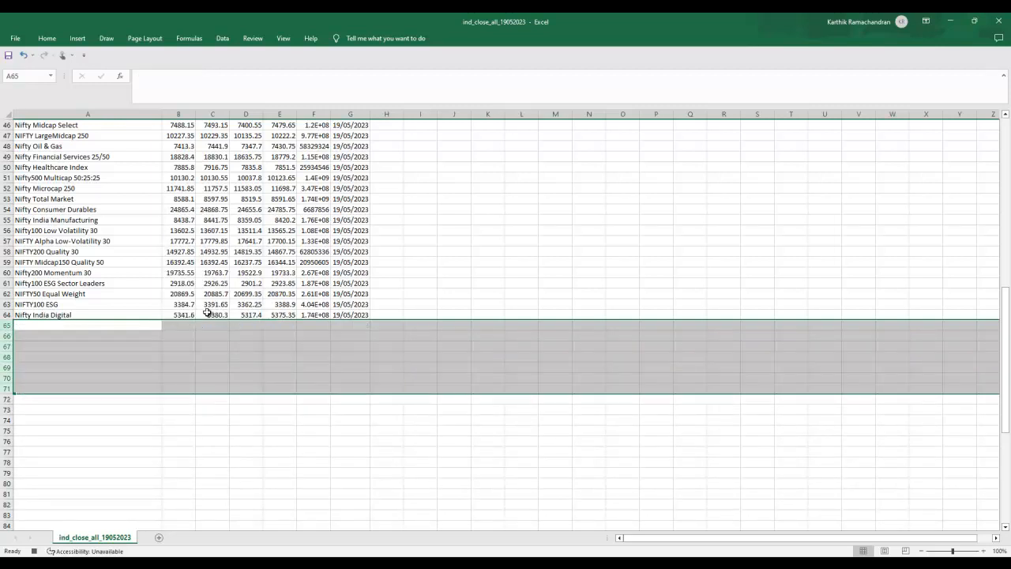
Check the remaining index rows and remove the filters from the header row.
{"action": "scroll", "coordinate": [82, 410], "scroll_direction": "up", "scroll_amount": 4}
{"action": "scroll", "coordinate": [82, 410], "scroll_direction": "up", "scroll_amount": 11}
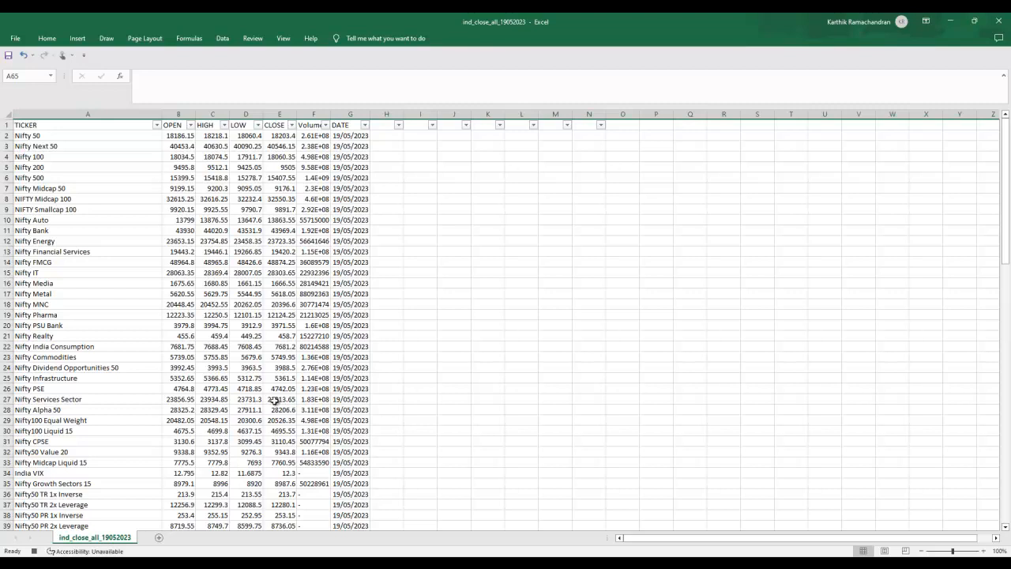
{"action": "scroll", "coordinate": [275, 400], "scroll_direction": "down", "scroll_amount": 5}
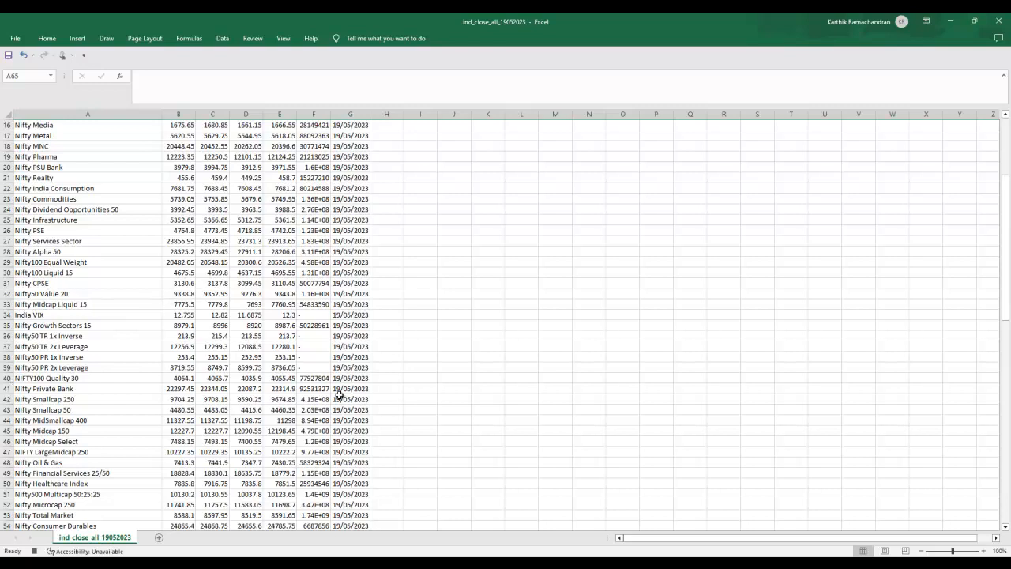
{"action": "scroll", "coordinate": [139, 318], "scroll_direction": "up", "scroll_amount": 5}
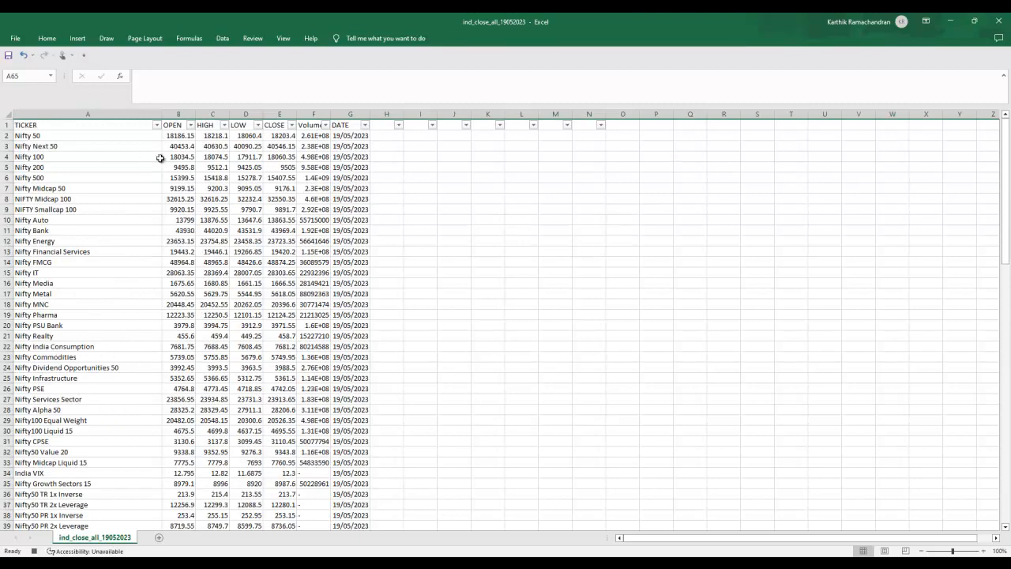
{"action": "left_click", "coordinate": [46, 39]}
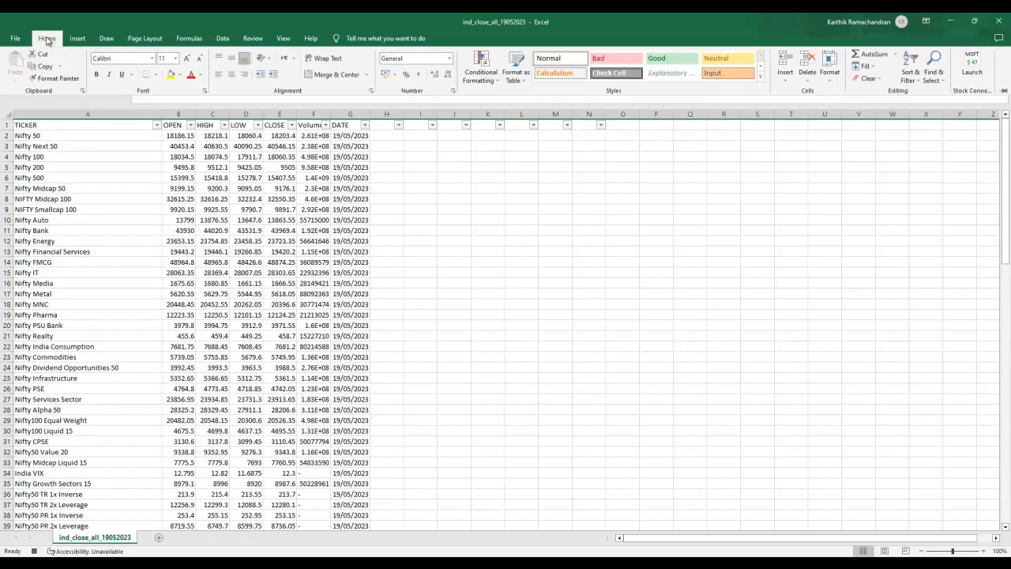
{"action": "left_click", "coordinate": [911, 69]}
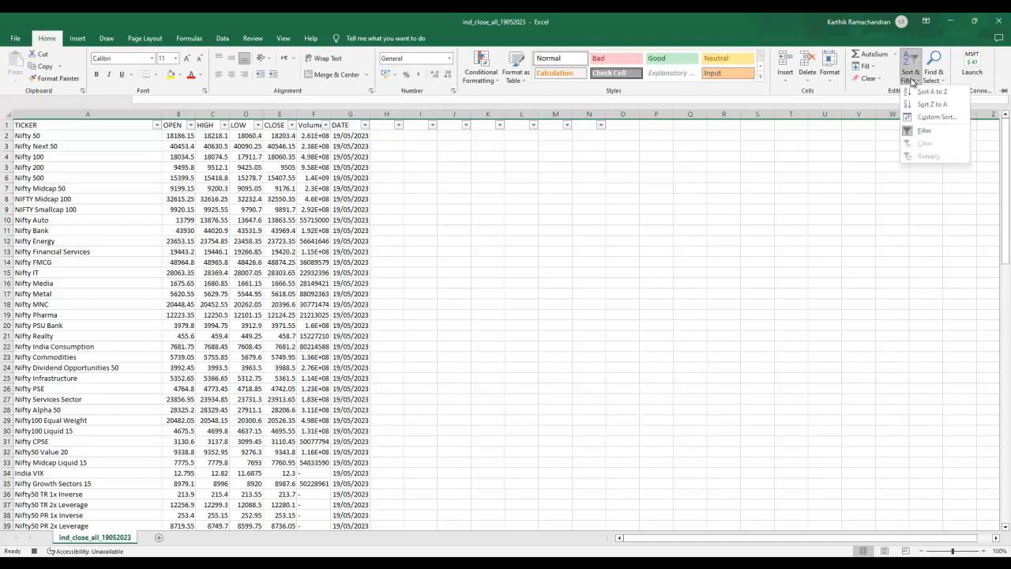
{"action": "left_click", "coordinate": [926, 130]}
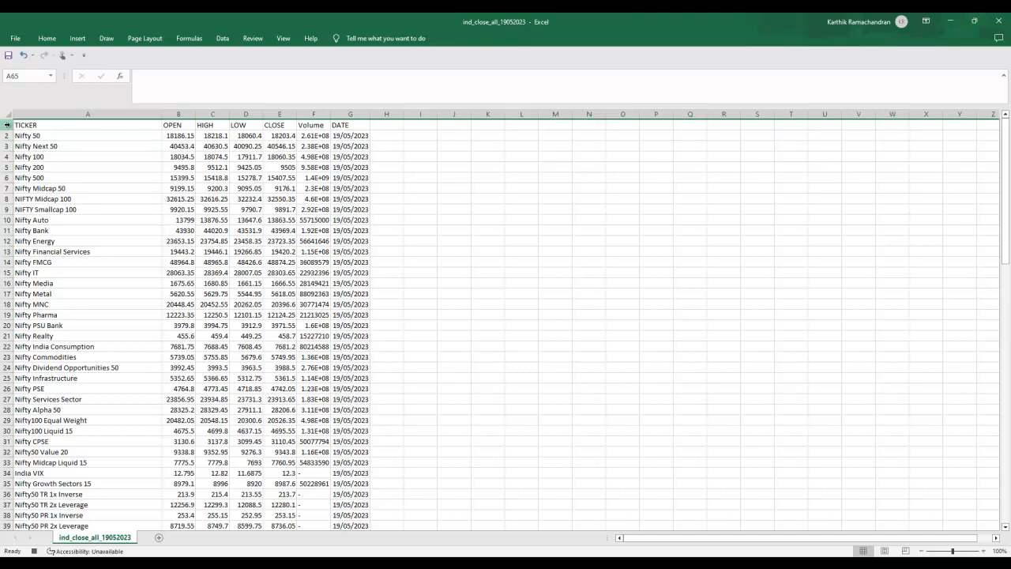
Stop recording the macro for the index report.
{"action": "left_click", "coordinate": [286, 39]}
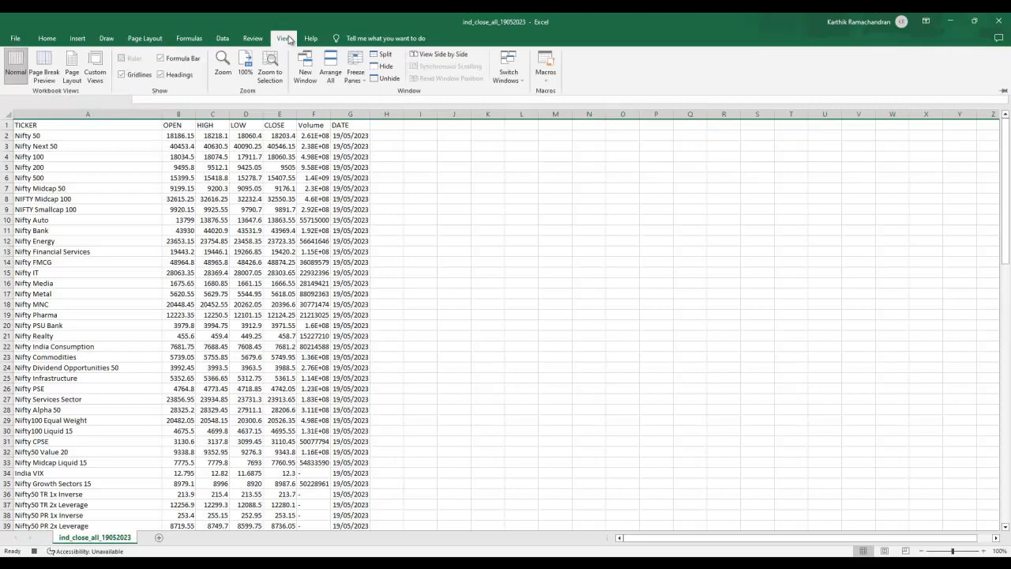
{"action": "left_click", "coordinate": [546, 78]}
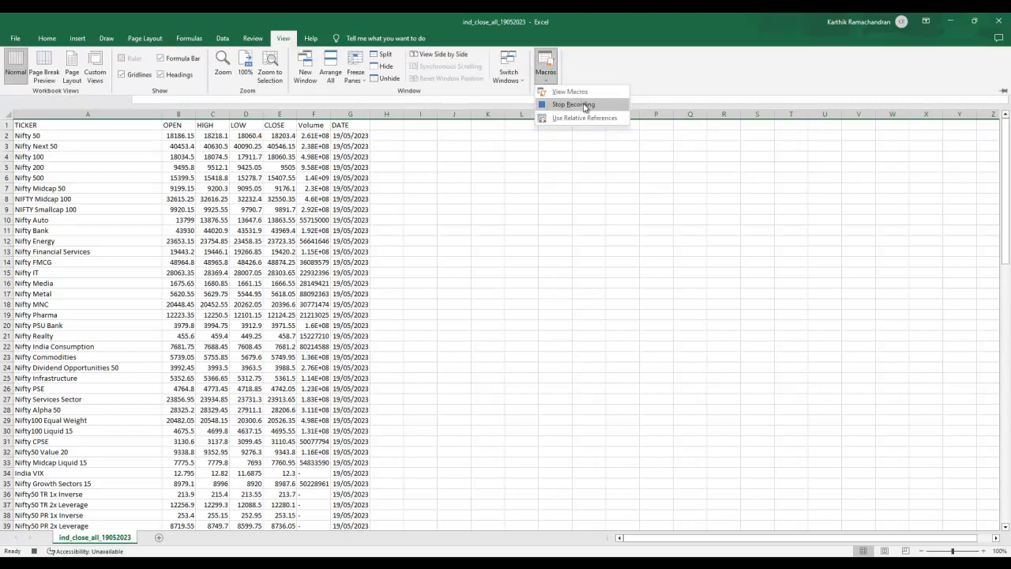
{"action": "left_click", "coordinate": [581, 104]}
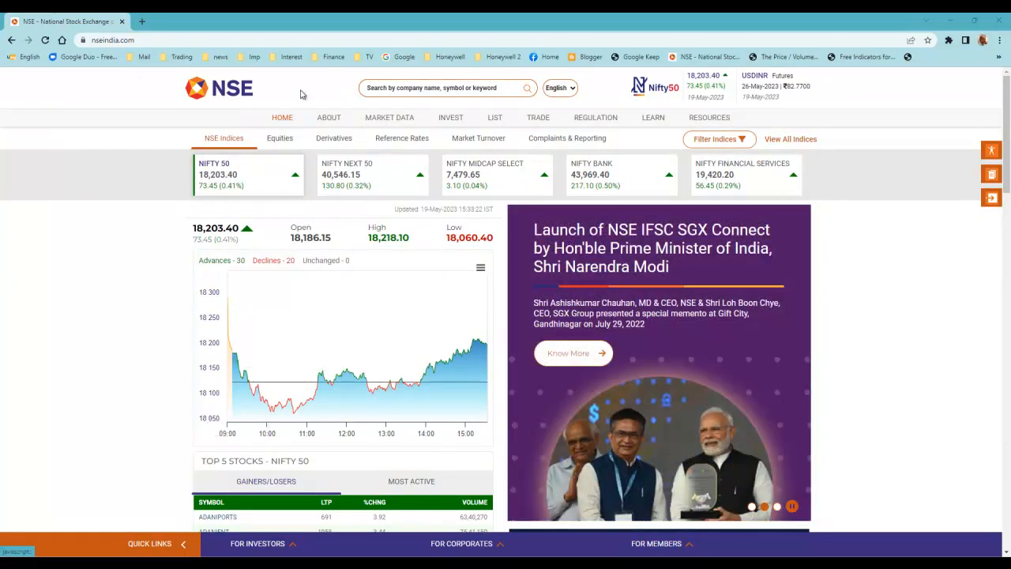
On the NSE website in the browser, open the archived Equities & SME reports under All Reports and try to choose 16 May 2023.
{"action": "mouse_move", "coordinate": [399, 119]}
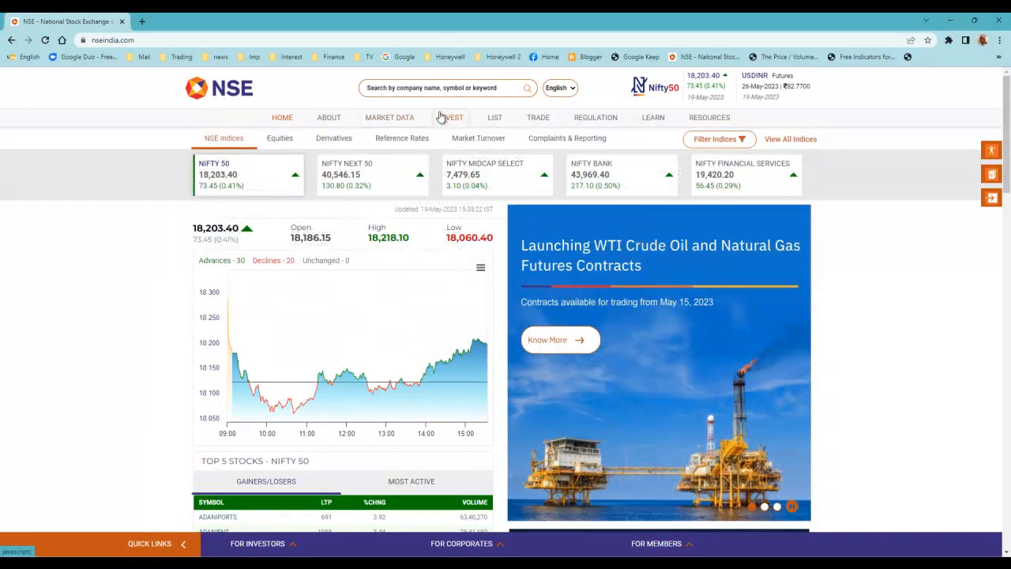
{"action": "left_click", "coordinate": [652, 161]}
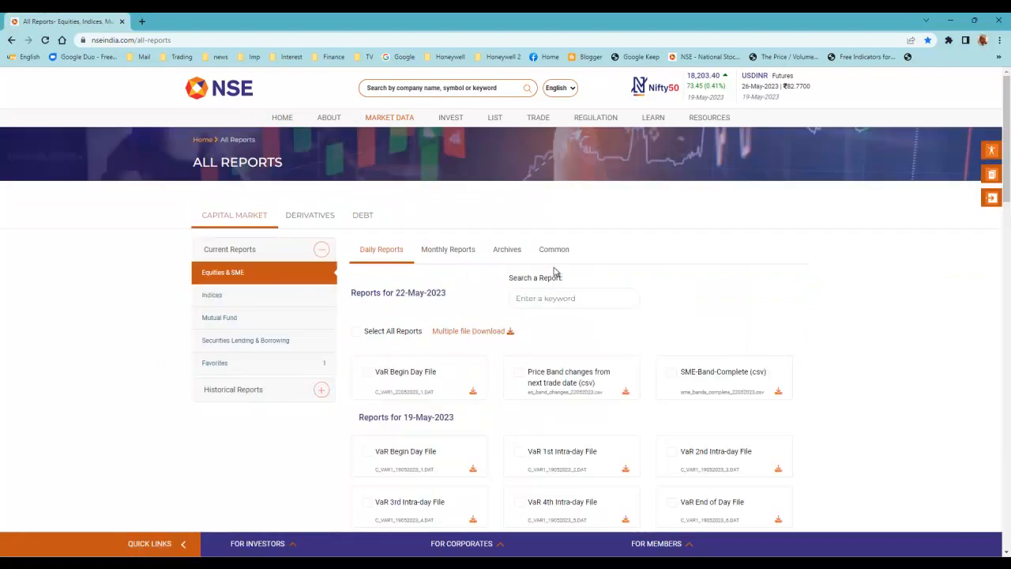
{"action": "left_click", "coordinate": [508, 250]}
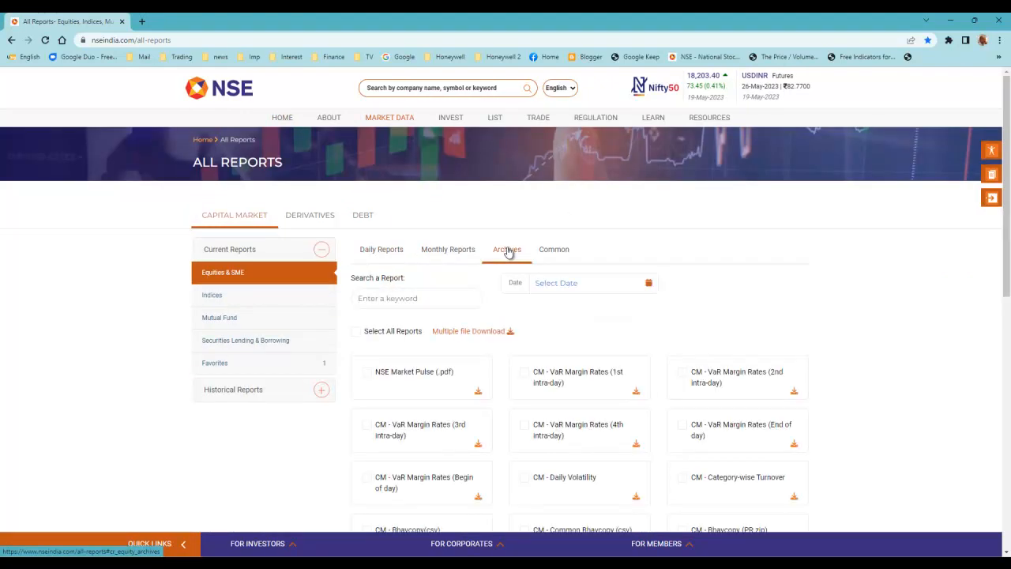
{"action": "left_click", "coordinate": [649, 283]}
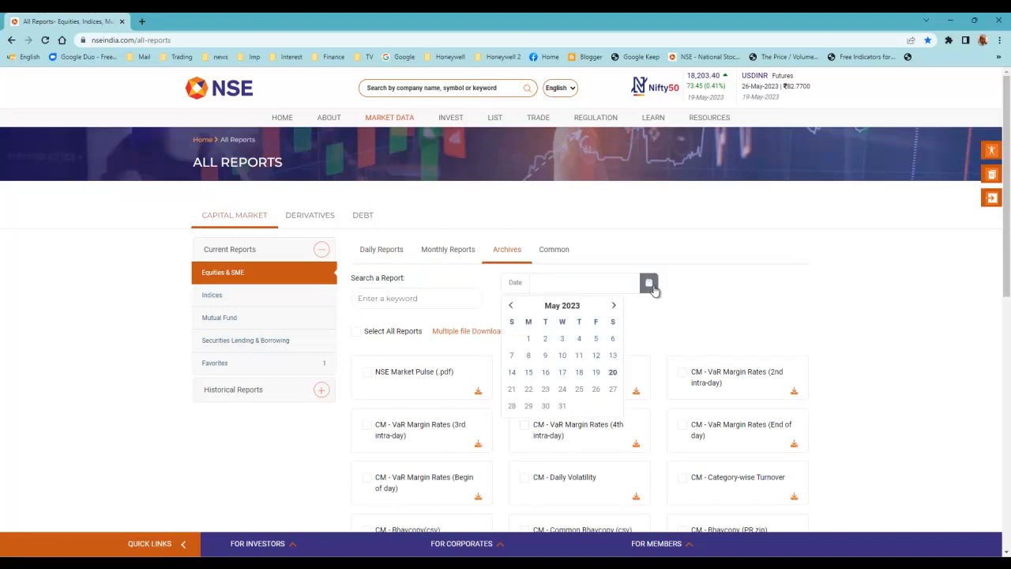
{"action": "left_click", "coordinate": [546, 373]}
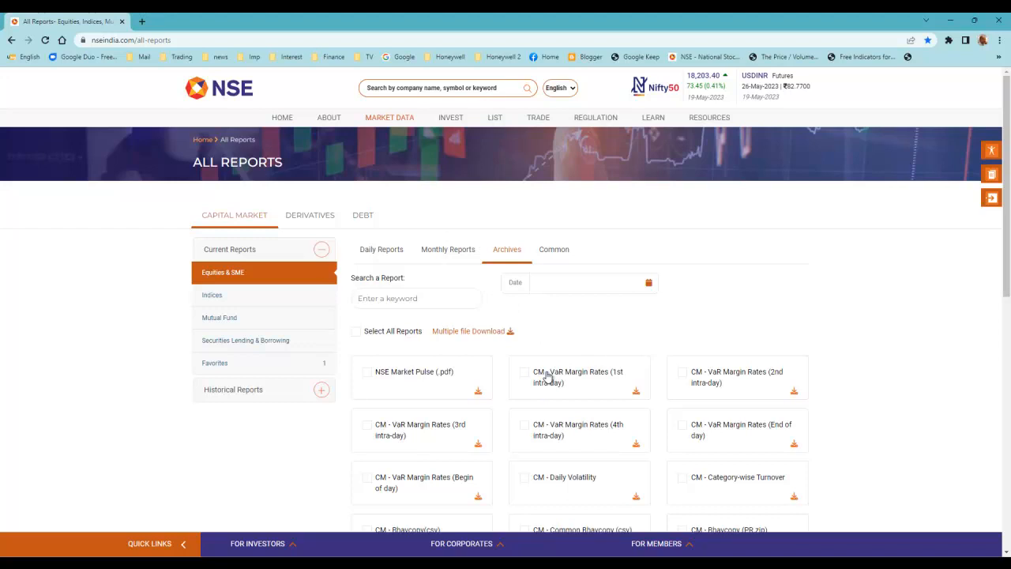
Look through the archived equity reports for the Full Bhavcopy and Security Deliverable data file.
{"action": "scroll", "coordinate": [646, 344], "scroll_direction": "down", "scroll_amount": 1}
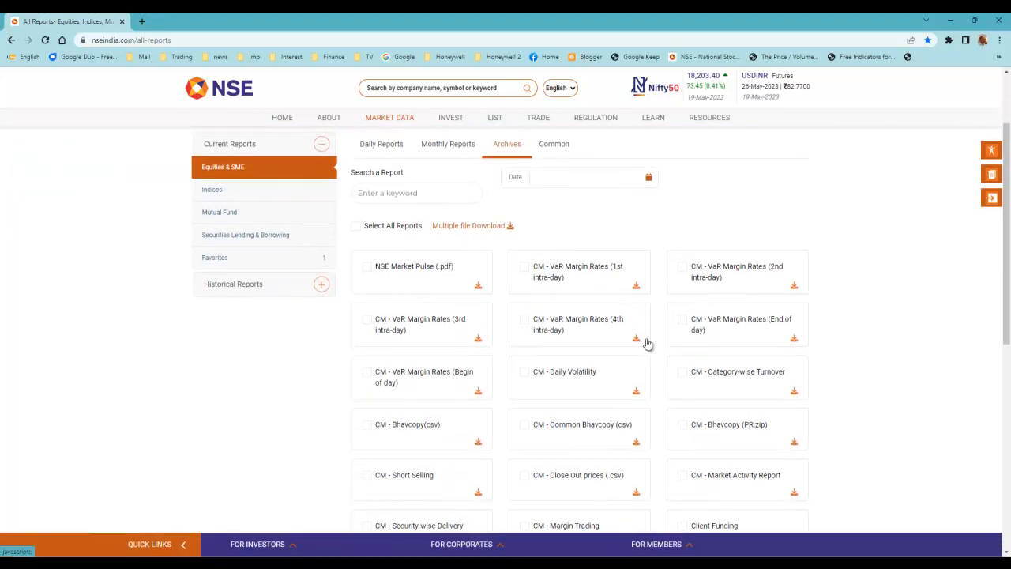
{"action": "scroll", "coordinate": [644, 340], "scroll_direction": "down", "scroll_amount": 3}
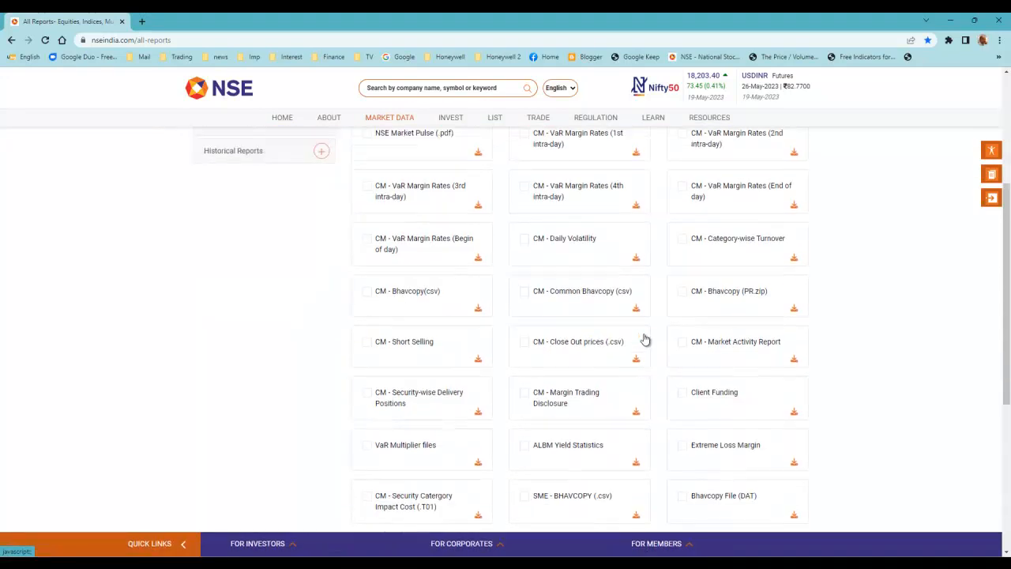
{"action": "scroll", "coordinate": [643, 340], "scroll_direction": "up", "scroll_amount": 3}
{"action": "scroll", "coordinate": [644, 338], "scroll_direction": "down", "scroll_amount": 3}
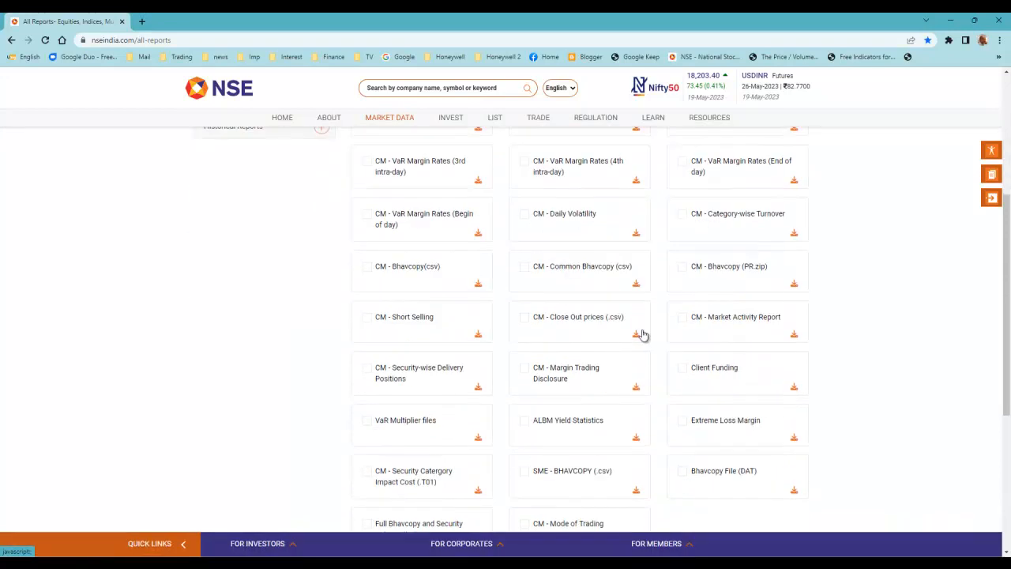
{"action": "scroll", "coordinate": [643, 341], "scroll_direction": "down", "scroll_amount": 2}
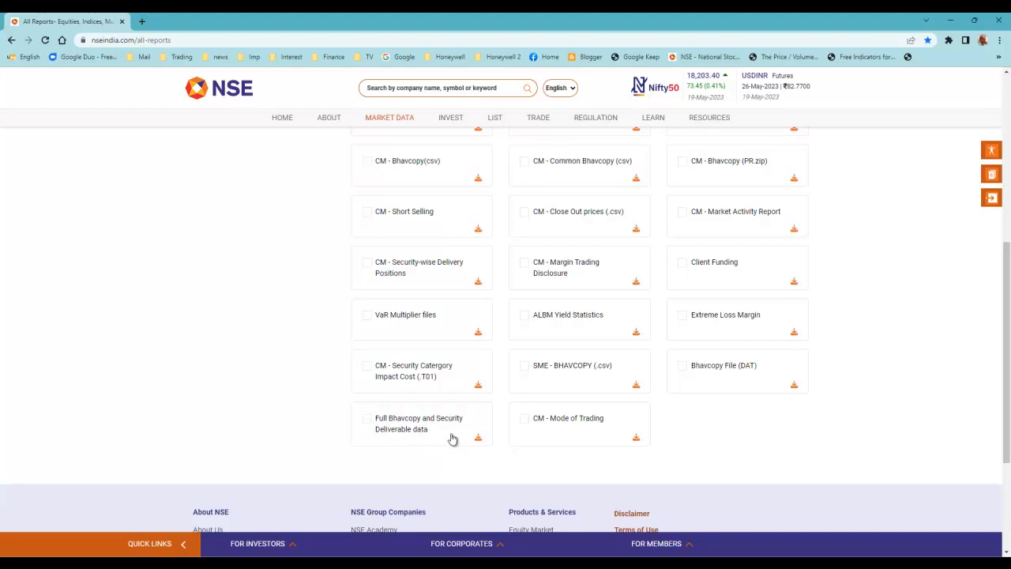
{"action": "scroll", "coordinate": [472, 418], "scroll_direction": "up", "scroll_amount": 2}
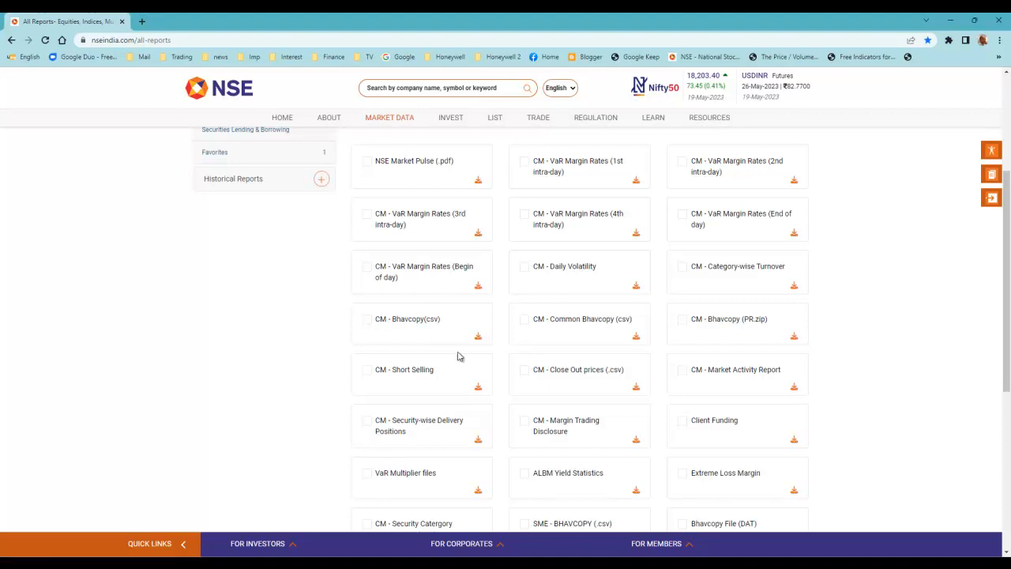
{"action": "scroll", "coordinate": [486, 320], "scroll_direction": "up", "scroll_amount": 3}
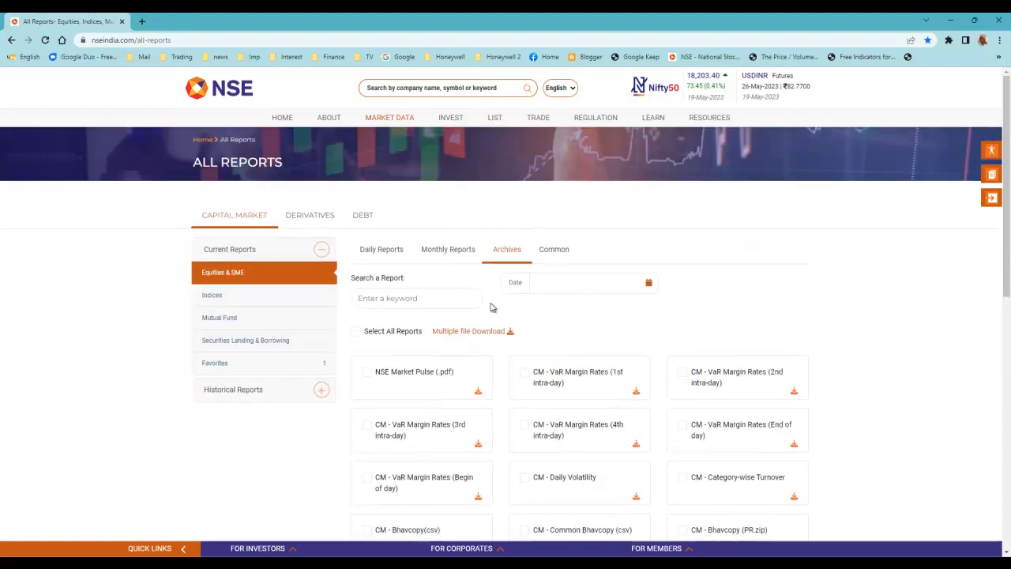
Set the equity archive date to 15-May-2023 and review the reports offered for it.
{"action": "left_click", "coordinate": [648, 283]}
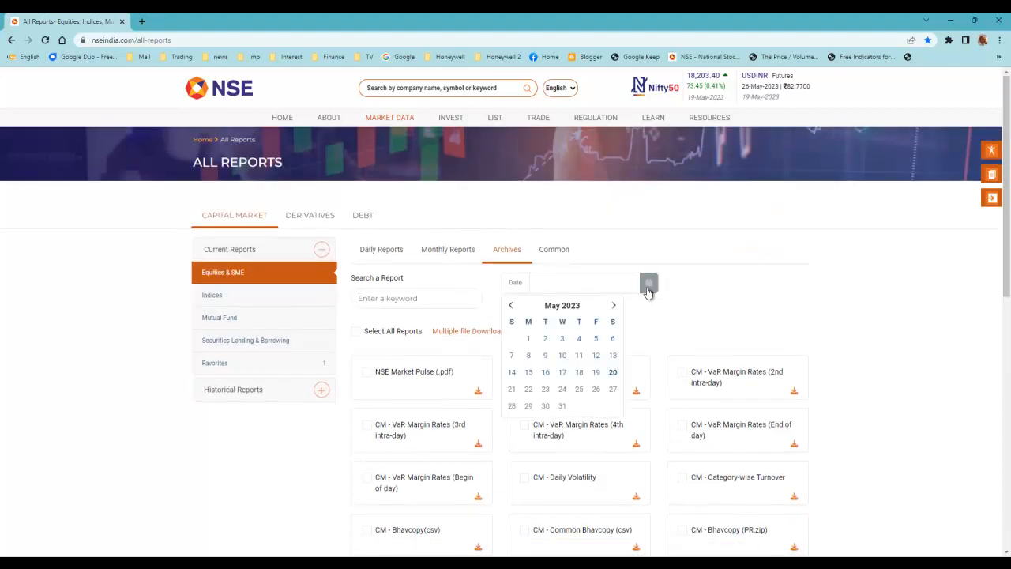
{"action": "left_click", "coordinate": [528, 373]}
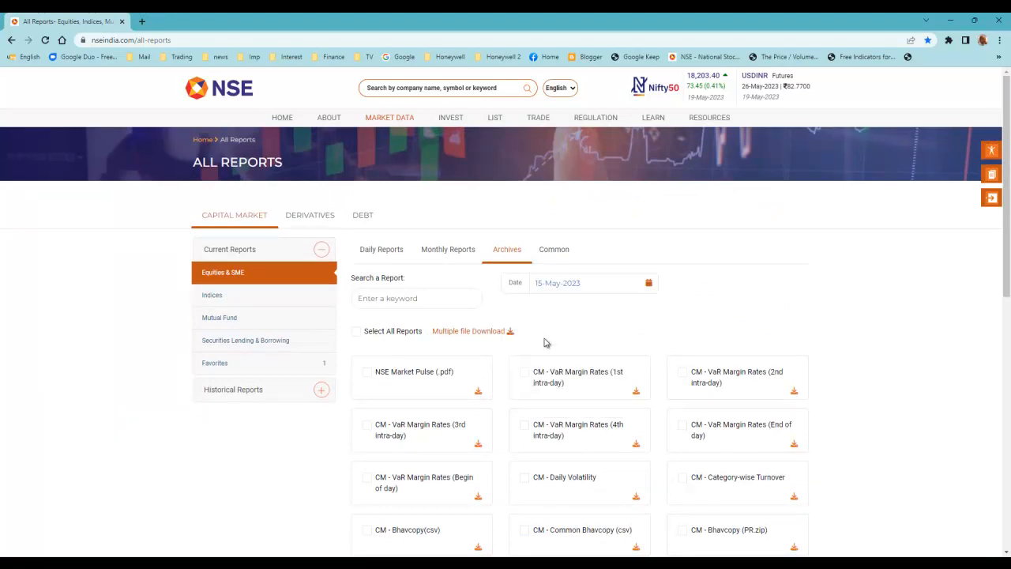
{"action": "scroll", "coordinate": [544, 342], "scroll_direction": "down", "scroll_amount": 3}
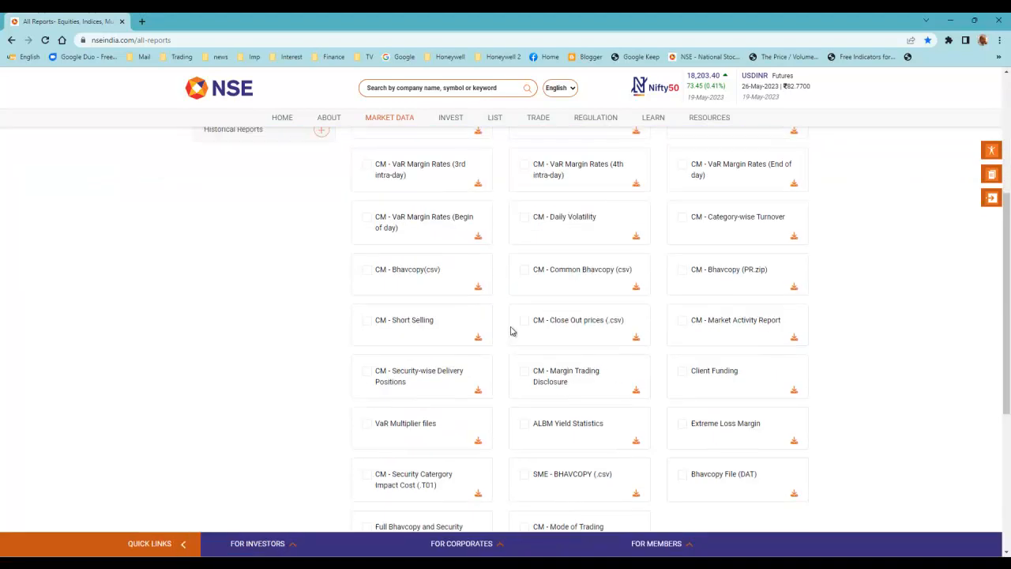
{"action": "scroll", "coordinate": [513, 331], "scroll_direction": "up", "scroll_amount": 3}
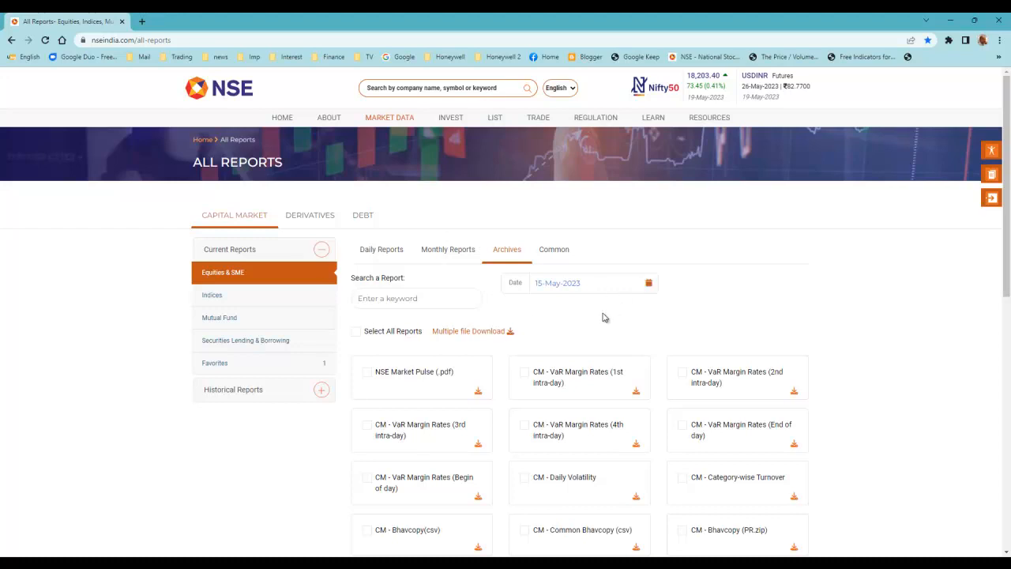
Open the archived Indices reports and set their date to 09-May-2023.
{"action": "left_click", "coordinate": [222, 295]}
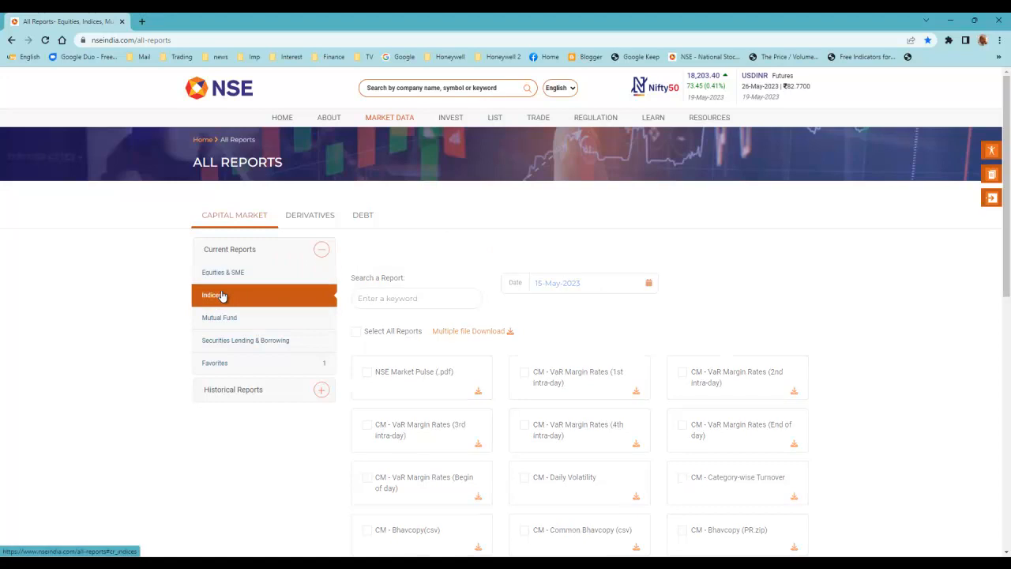
{"action": "scroll", "coordinate": [576, 323], "scroll_direction": "down", "scroll_amount": 1}
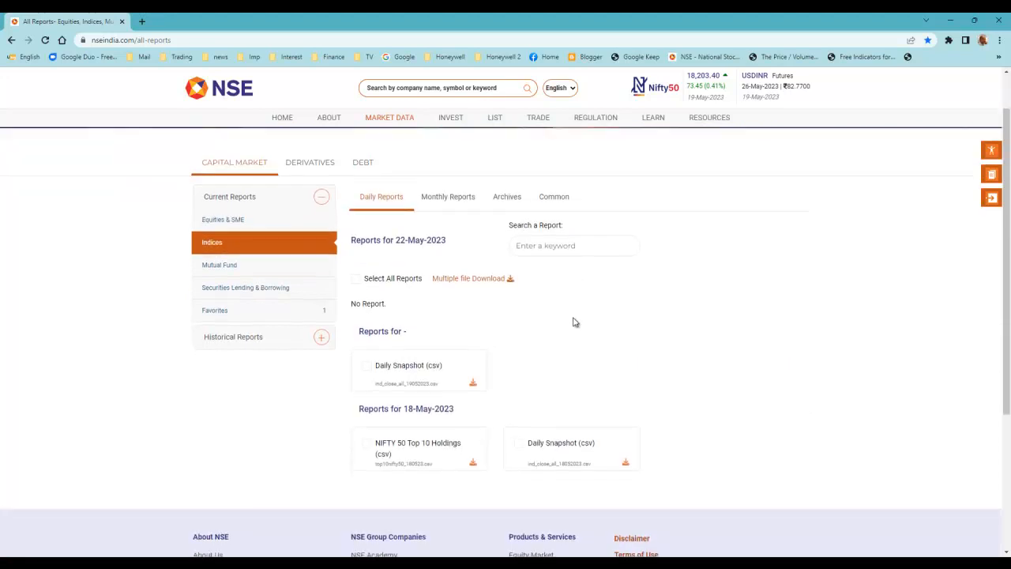
{"action": "left_click", "coordinate": [497, 198]}
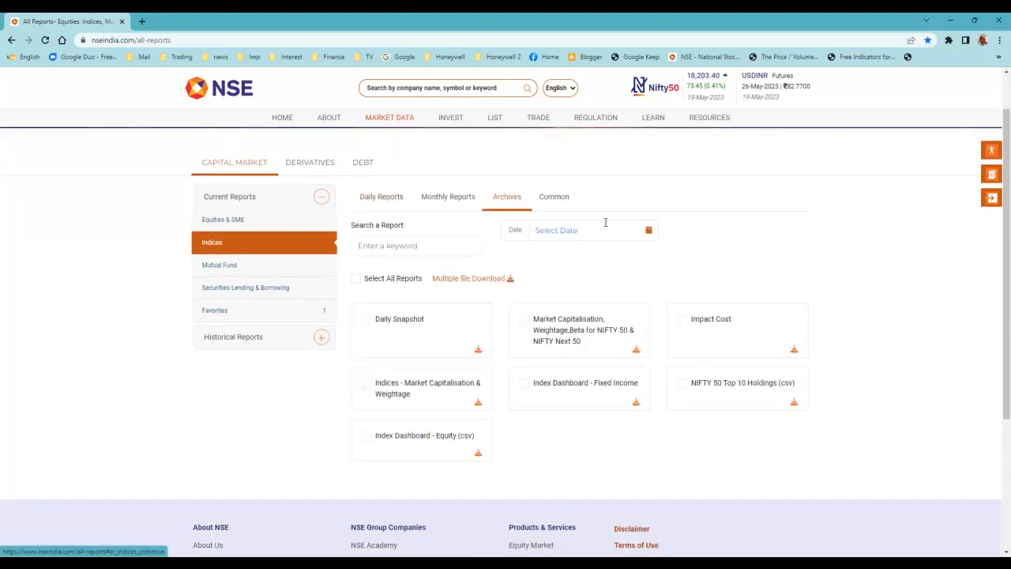
{"action": "left_click", "coordinate": [647, 231]}
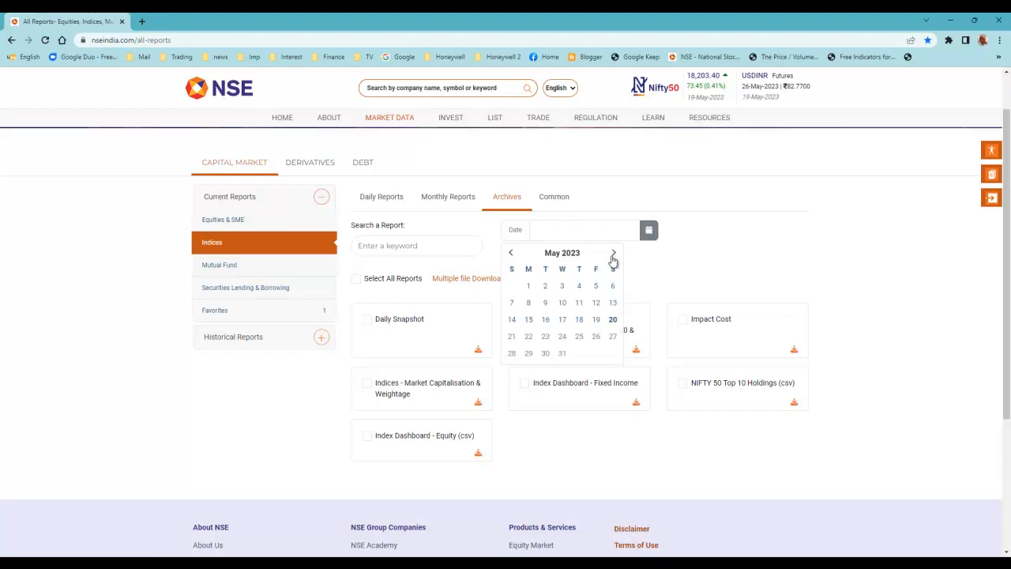
{"action": "left_click", "coordinate": [546, 305]}
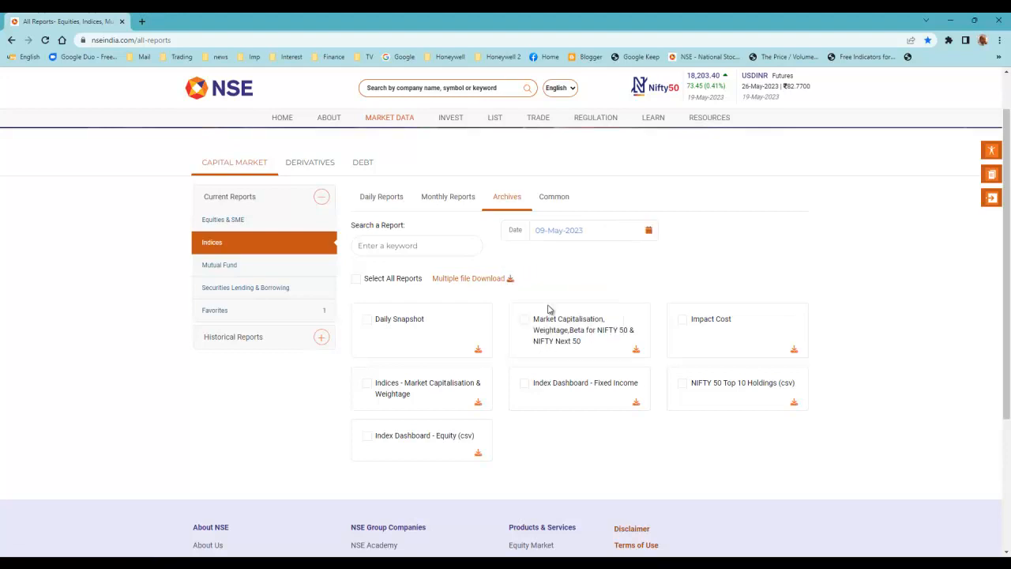